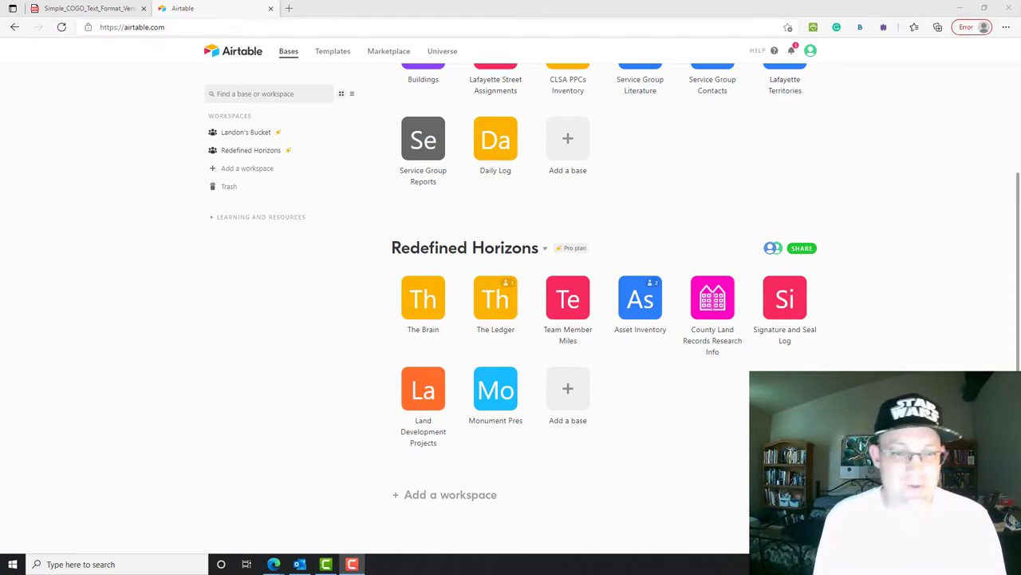
# - Open the Monument Pres base to show its ATT table of job records
pyautogui.click(503, 397)
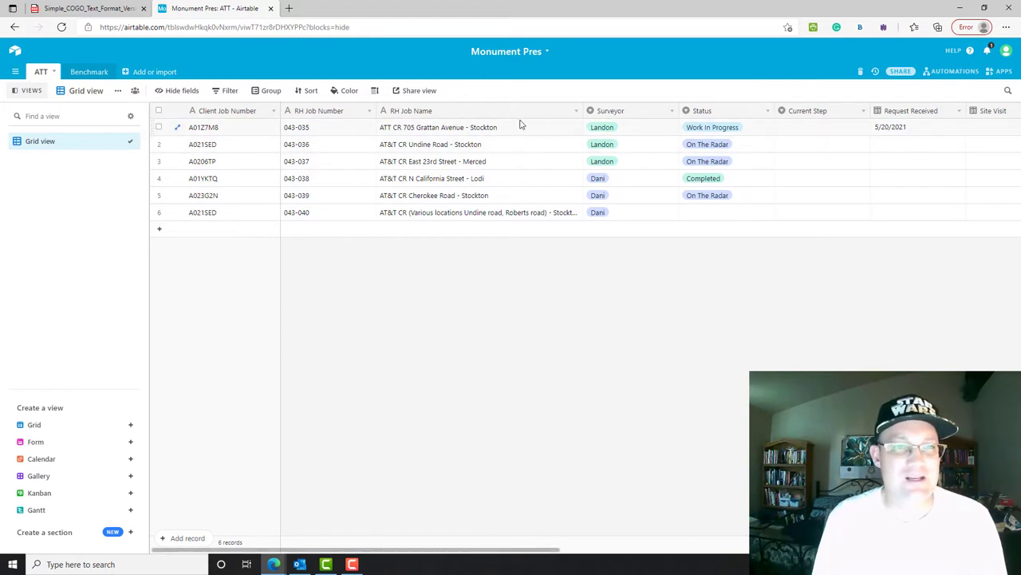
# - Scroll across all ATT table fields, then bring up the Stockton work-request email in Outlook
pyautogui.moveTo(239, 551); pyautogui.dragTo(166, 520)
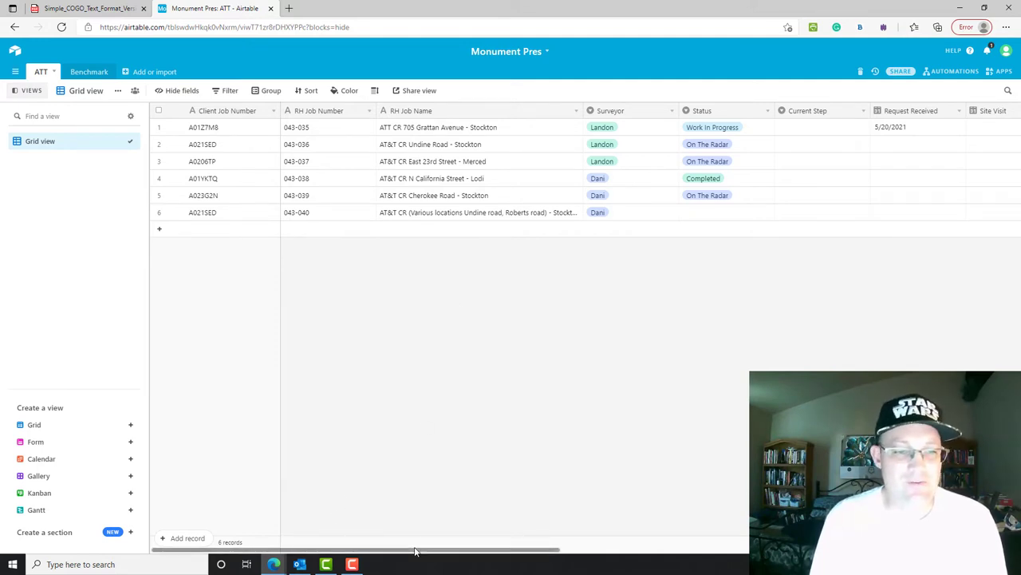
pyautogui.moveTo(418, 549); pyautogui.dragTo(349, 510)
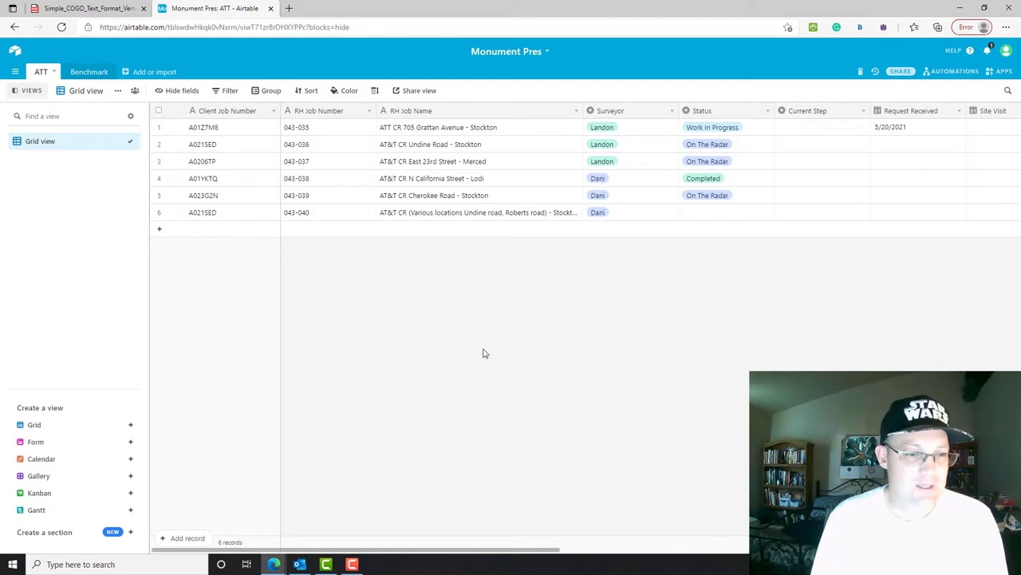
pyautogui.click(298, 565)
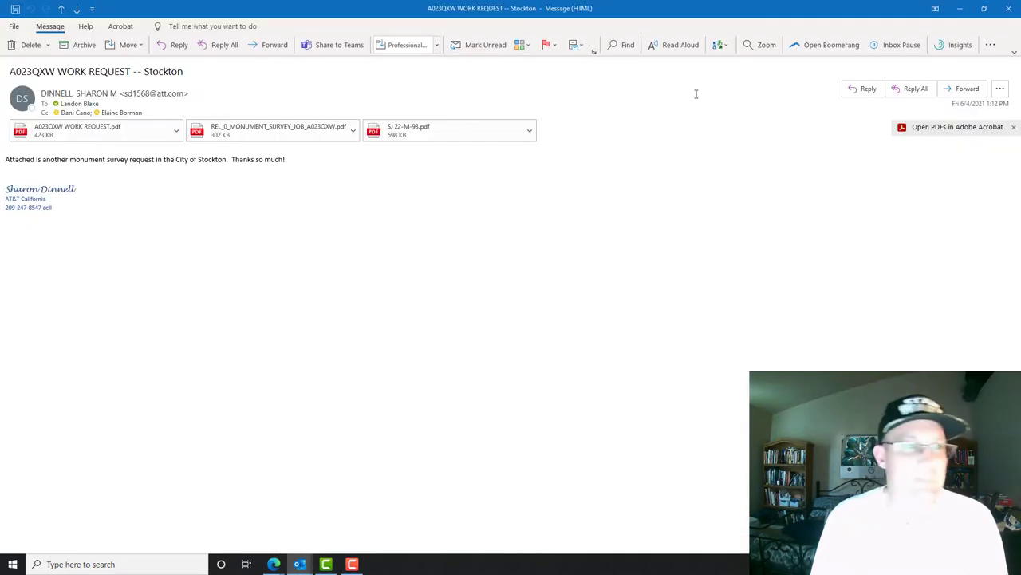
# - Read the Stockton monument survey request, then minimize the email to reveal Airtable
pyautogui.doubleClick(209, 9)
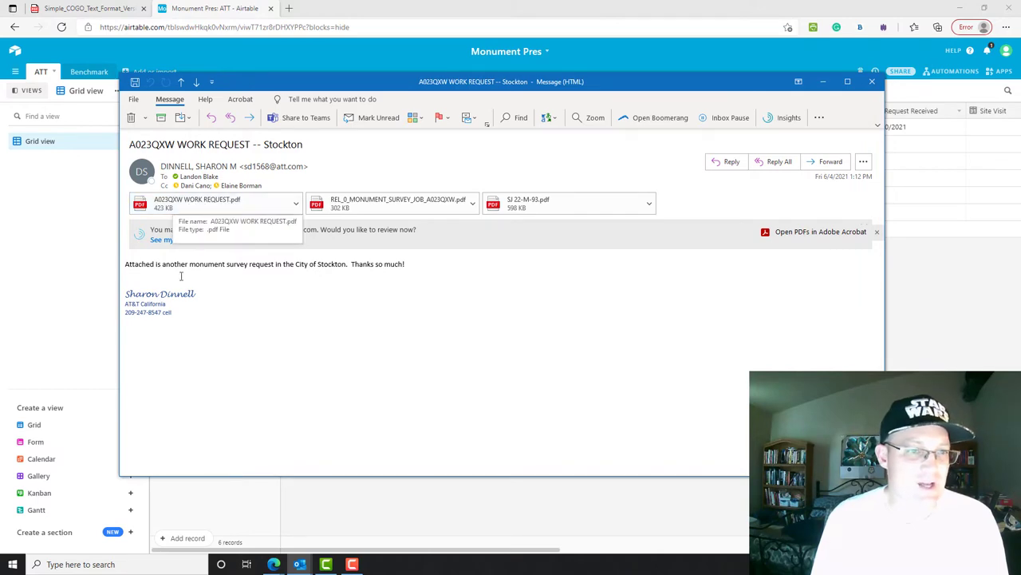
pyautogui.press('super+Down')
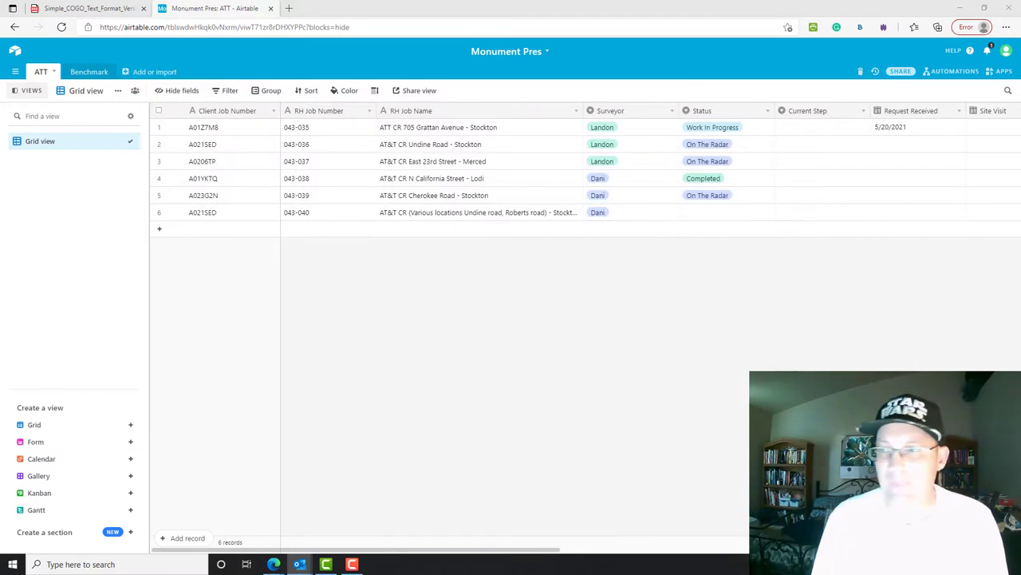
# - Add a seventh ATT record and enter the work request's client job number
pyautogui.click(224, 229)
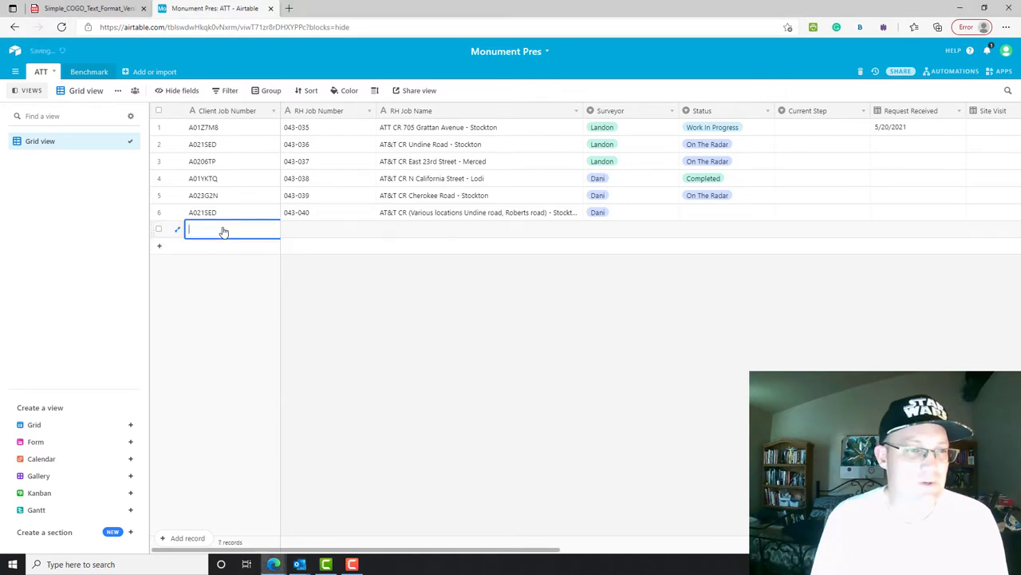
pyautogui.write('A023')
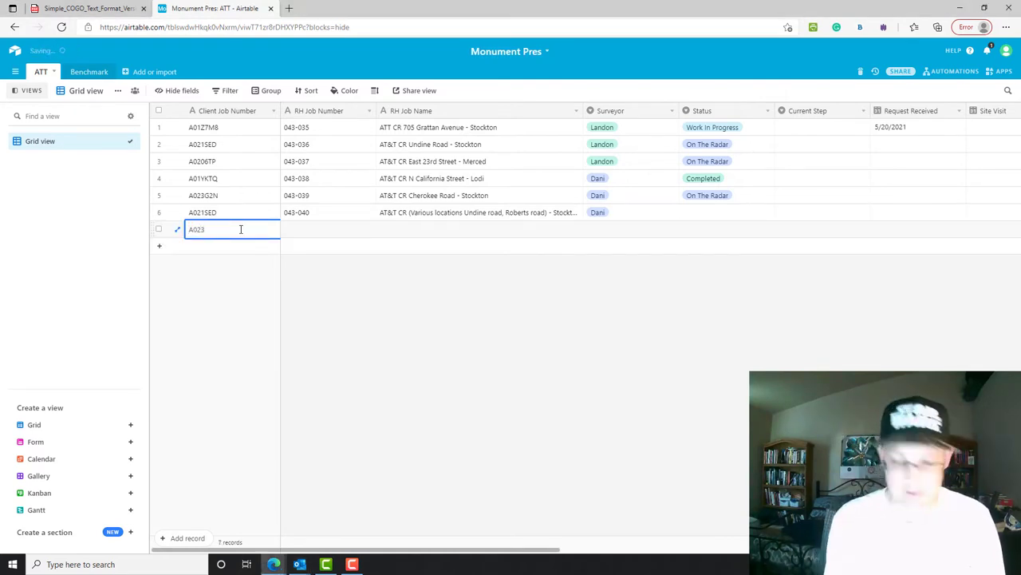
pyautogui.write('QXW')
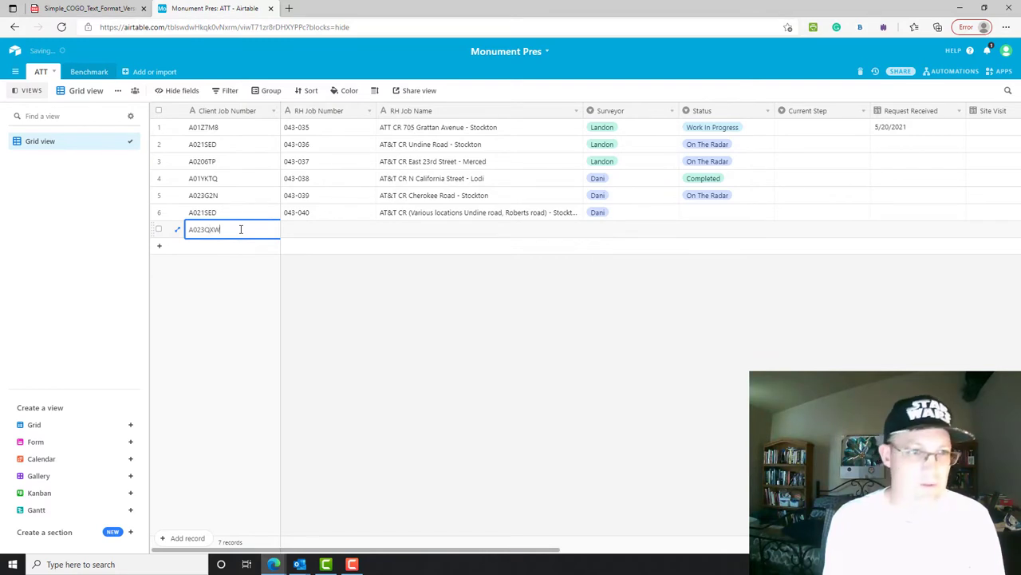
pyautogui.click(339, 229)
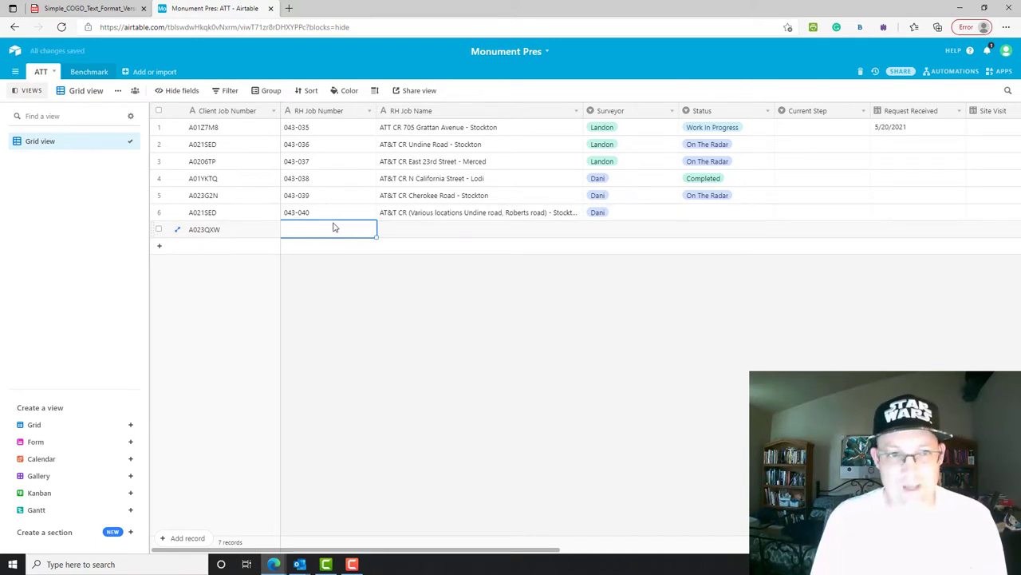
pyautogui.click(411, 234)
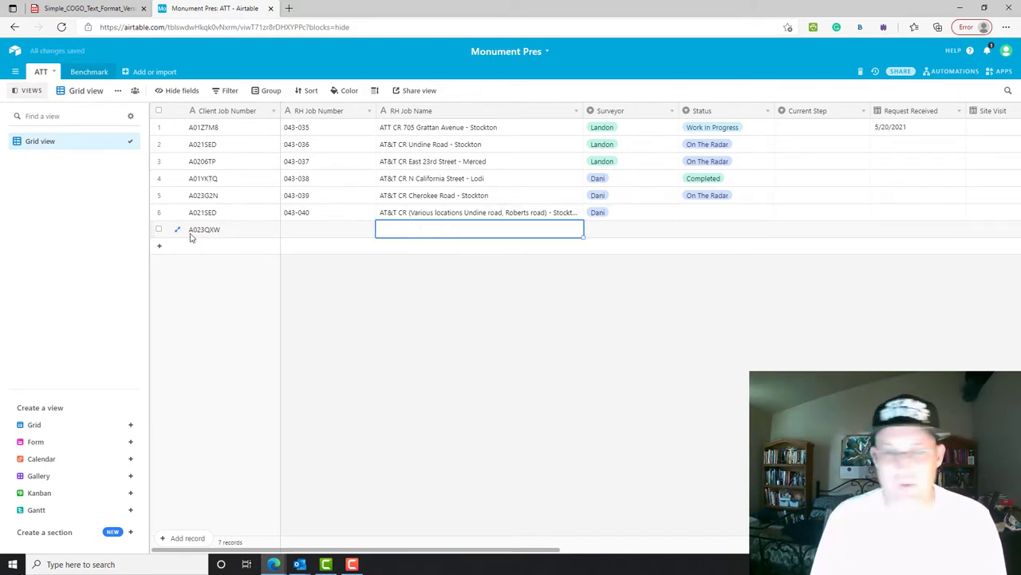
pyautogui.click(310, 231)
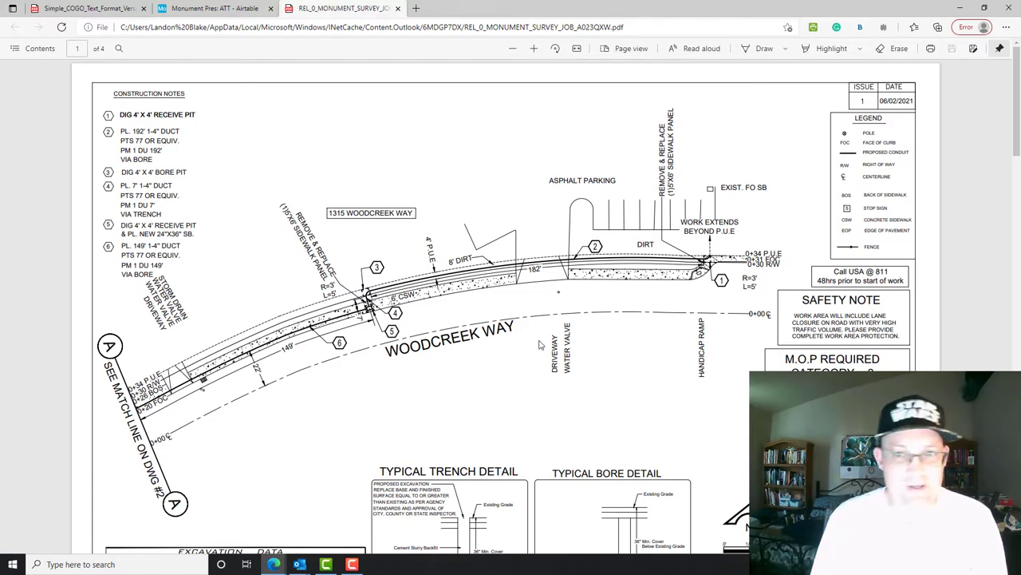
# - Scroll through all four pages of the Woodcreek Way survey drawings, then back to page 1
pyautogui.scroll(-10, 539, 344)
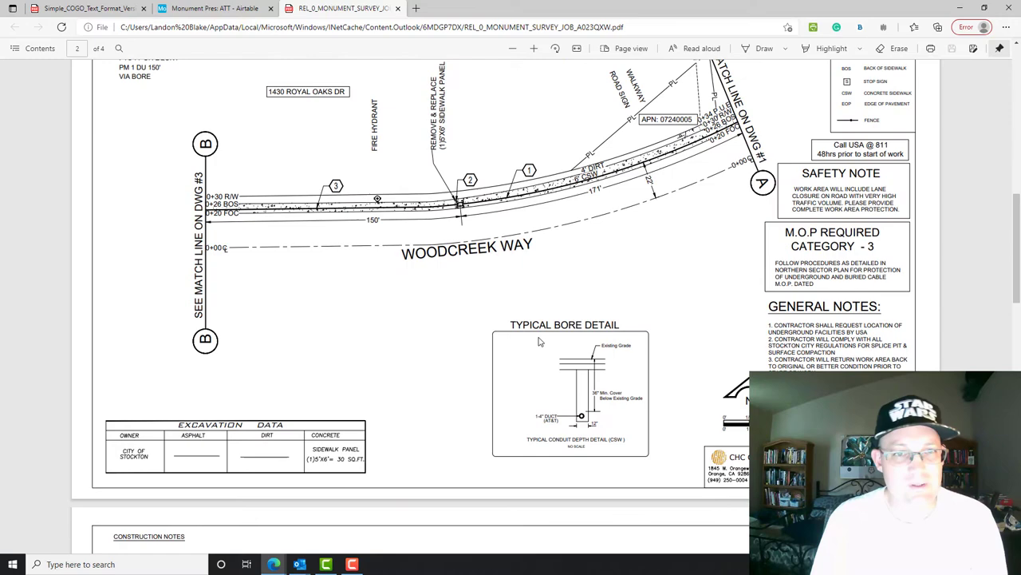
pyautogui.scroll(-5, 538, 342)
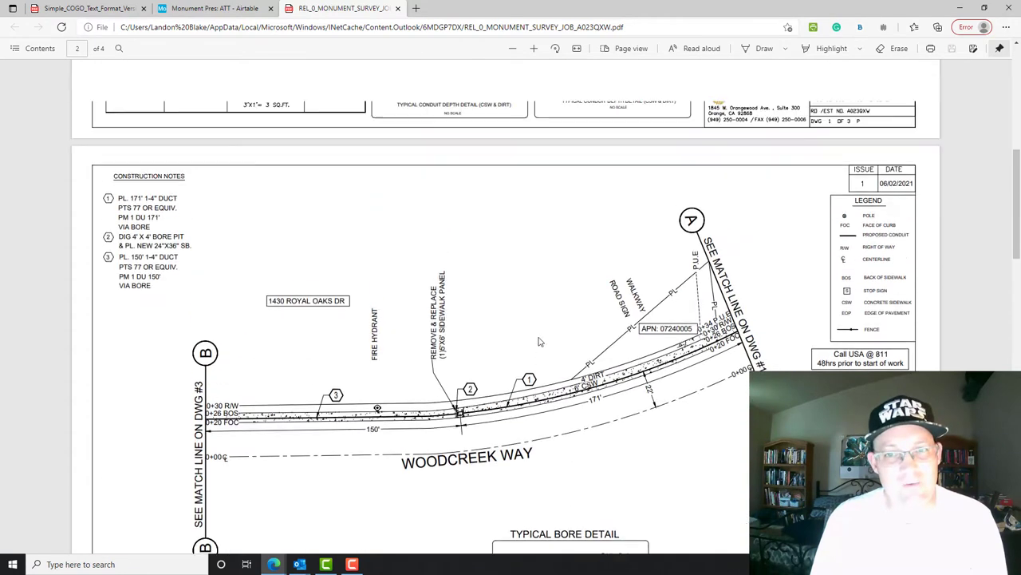
pyautogui.scroll(4, 539, 341)
pyautogui.scroll(-5, 538, 341)
pyautogui.scroll(-1, 539, 338)
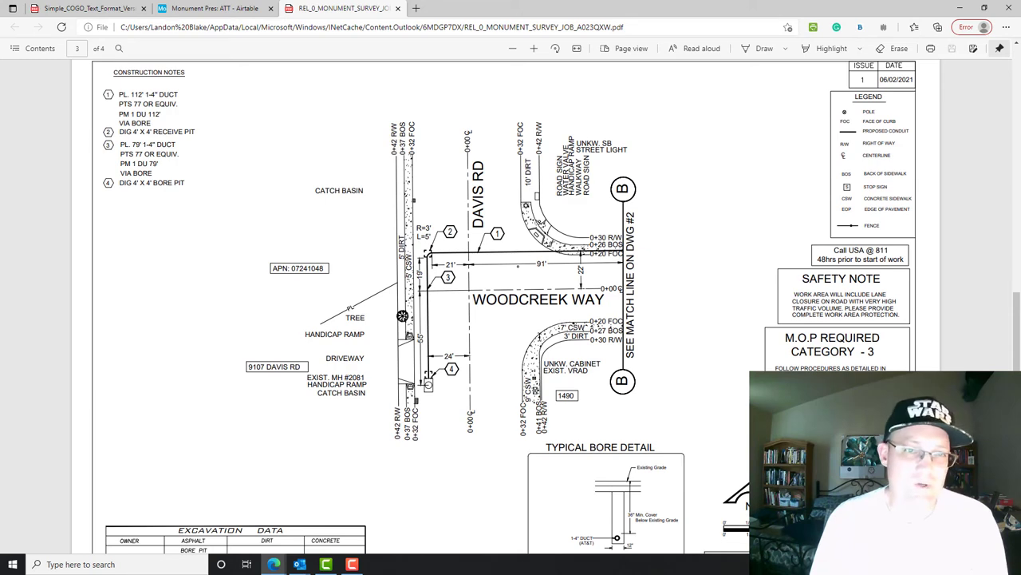
pyautogui.scroll(-10, 539, 338)
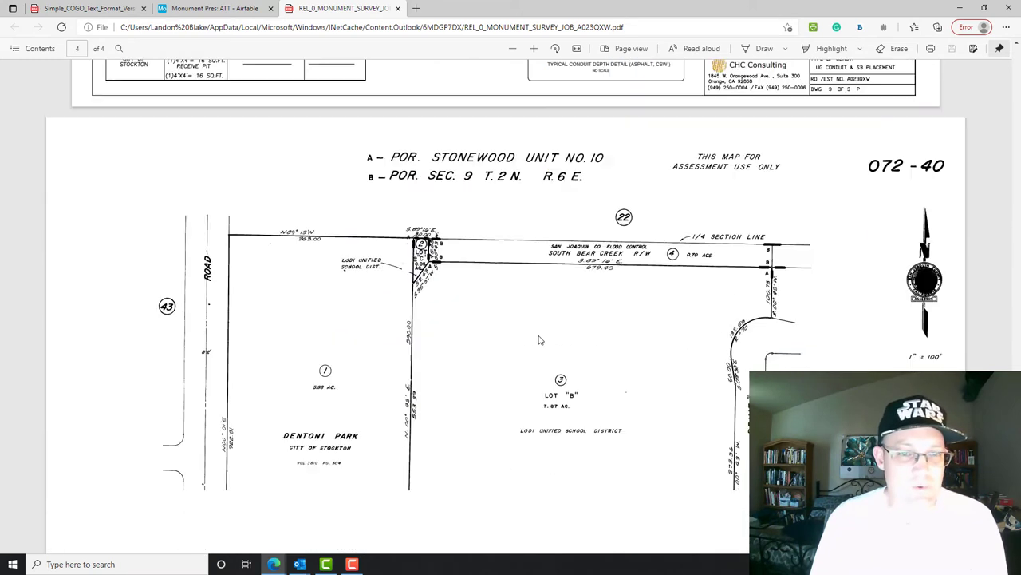
pyautogui.scroll(-2, 538, 341)
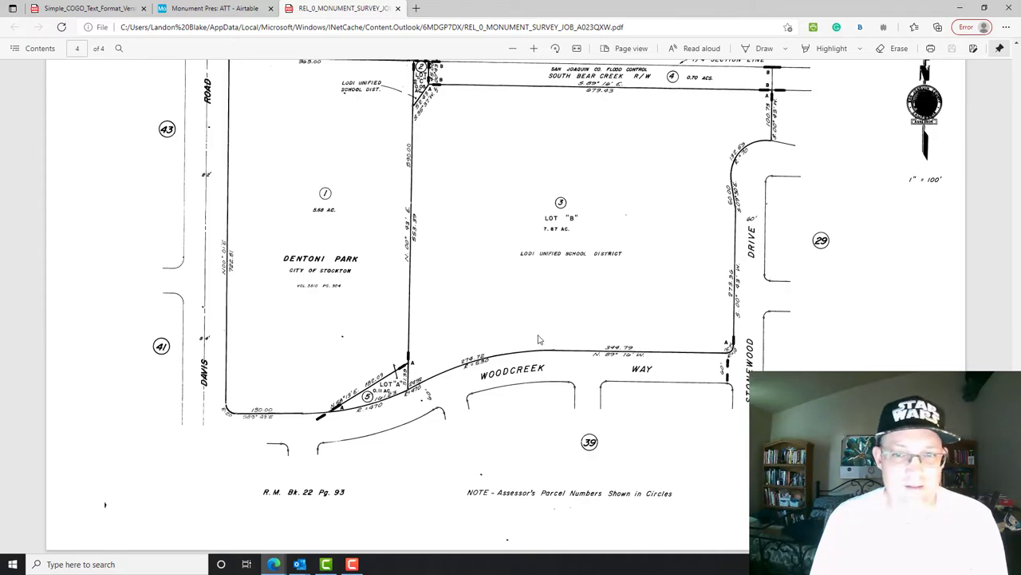
pyautogui.scroll(20, 539, 338)
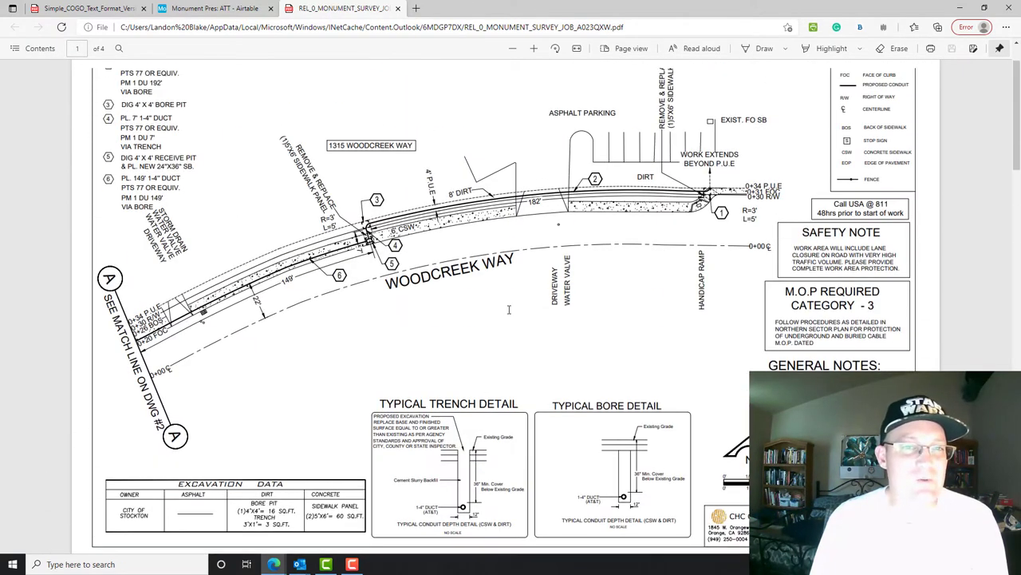
pyautogui.scroll(1, 508, 310)
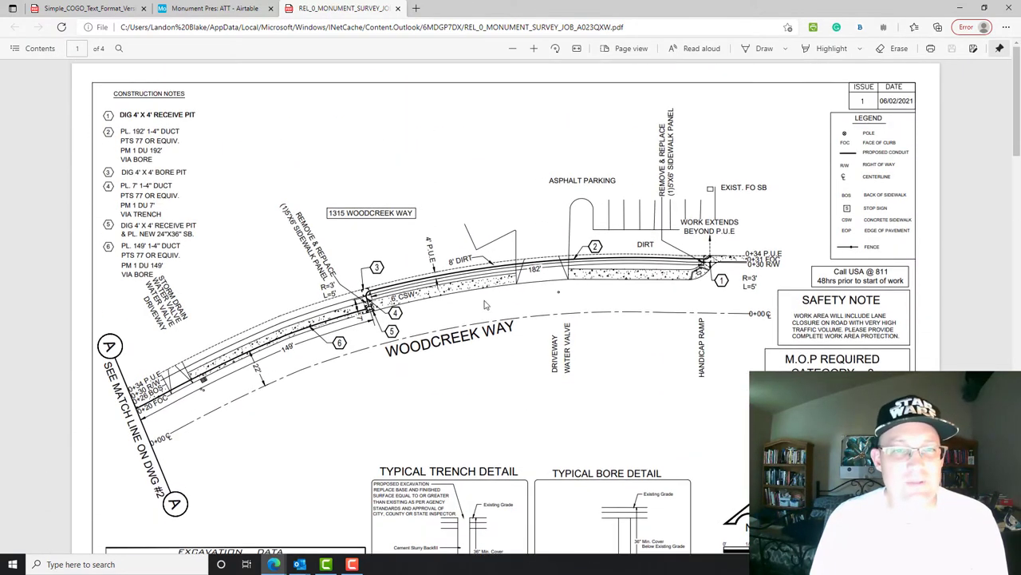
# - Open Google Maps in a new tab through a web search
pyautogui.click(415, 9)
pyautogui.write('google map')
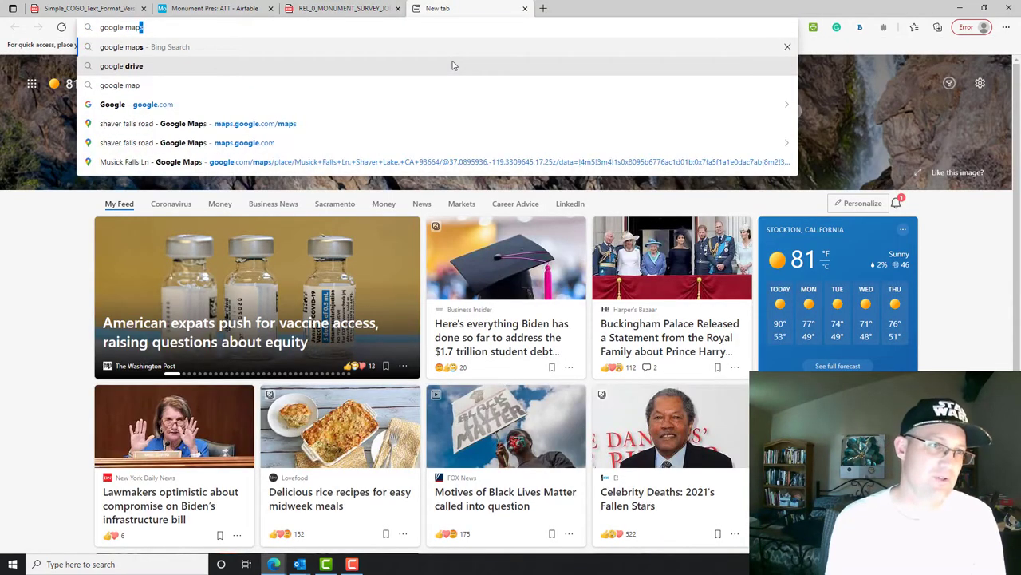
pyautogui.press('Return')
pyautogui.click(101, 126)
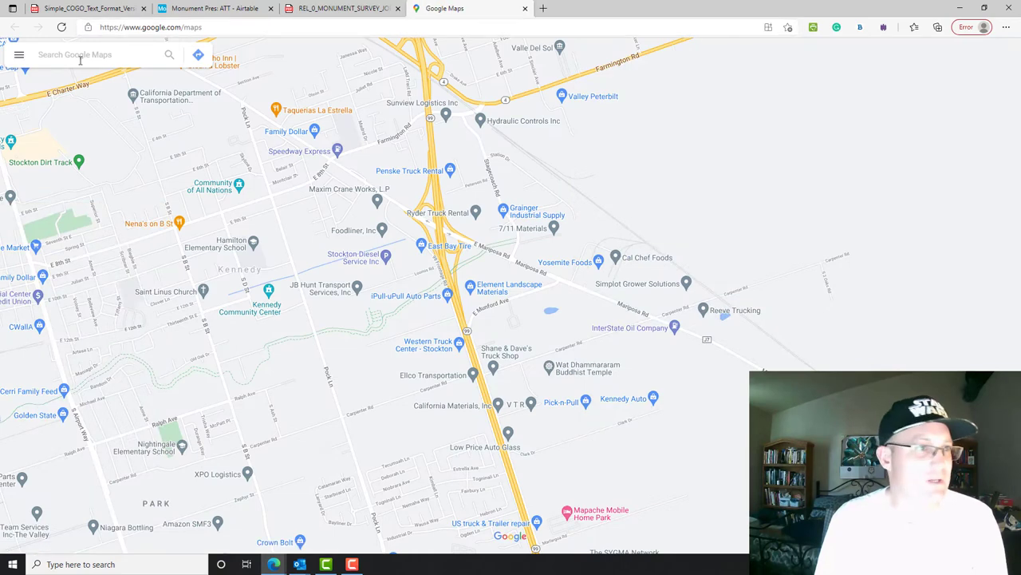
# - Find Woodcreek Way in Stockton, CA and pin the corner house by Davis Rd
pyautogui.click(79, 60)
pyautogui.write('wood')
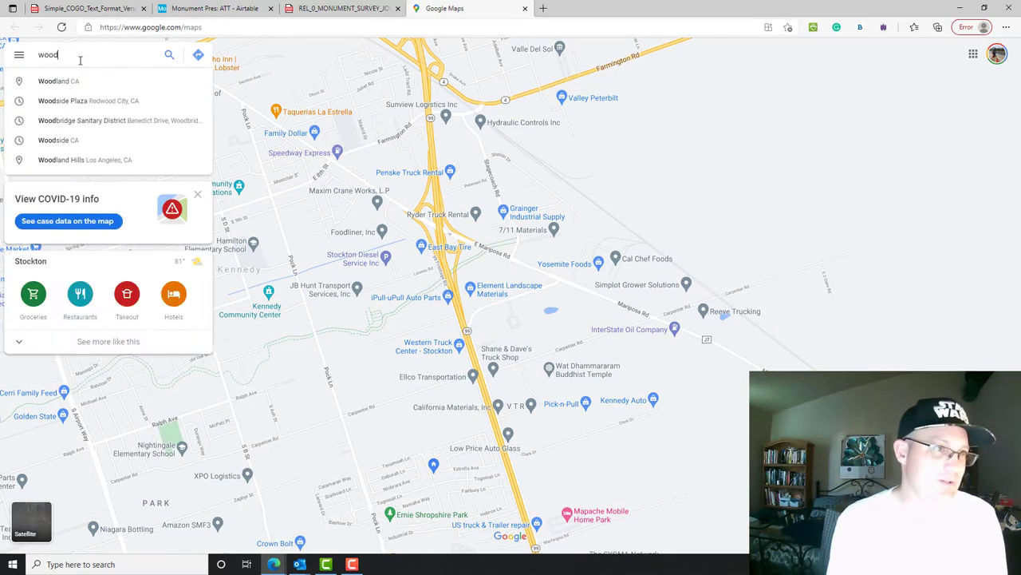
pyautogui.write('creek way')
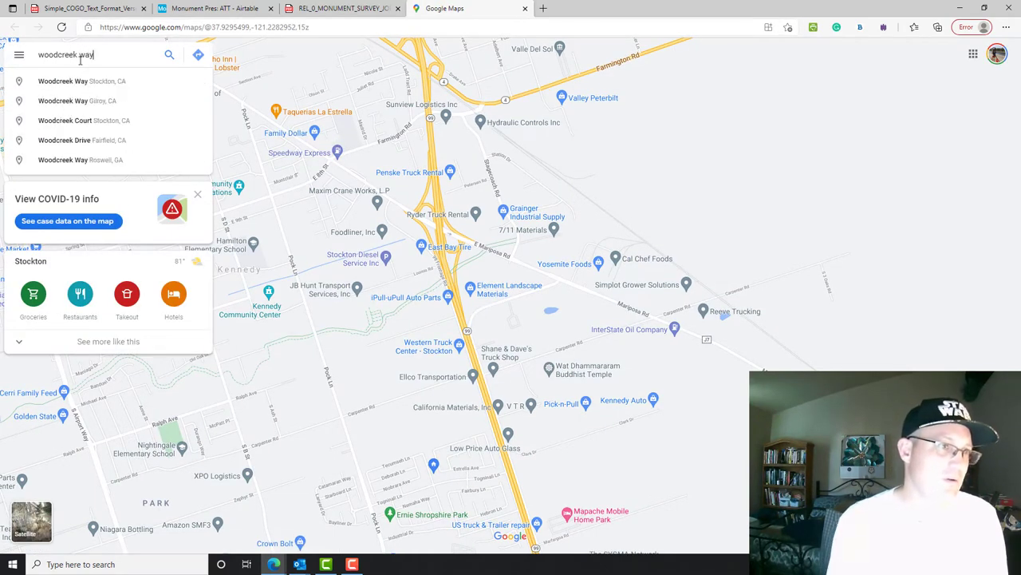
pyautogui.click(87, 80)
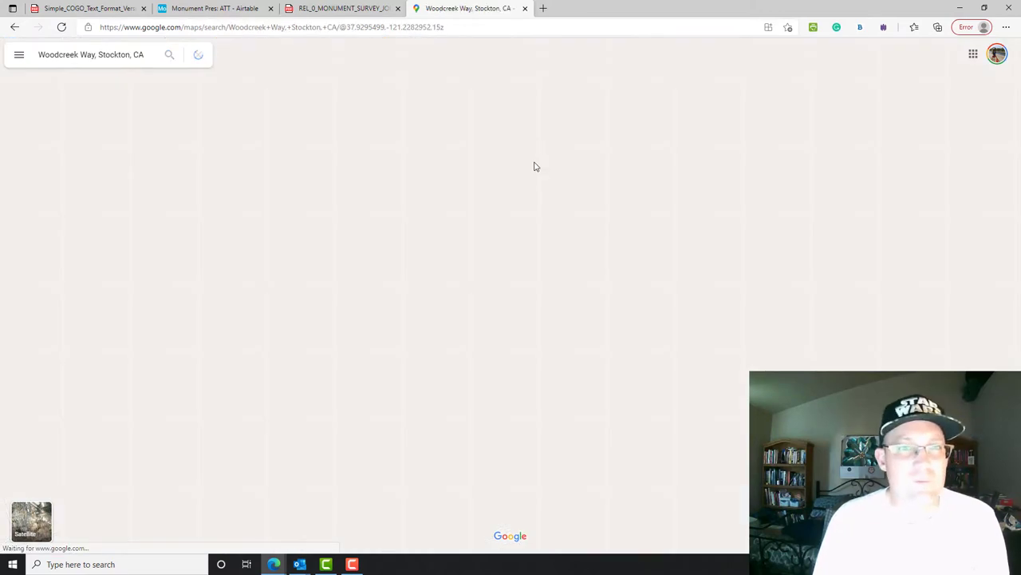
pyautogui.scroll(3, 631, 294)
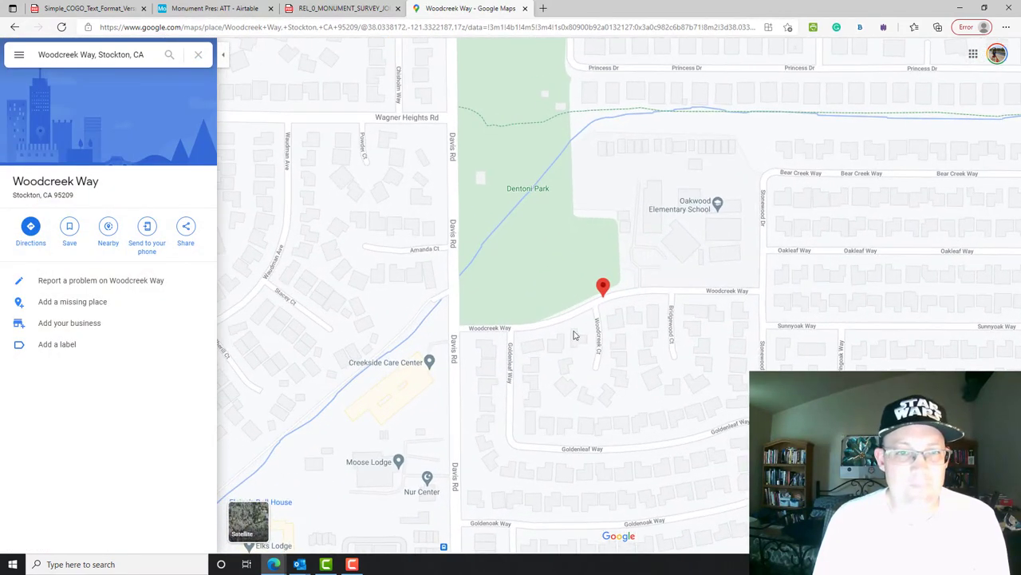
pyautogui.scroll(5, 445, 353)
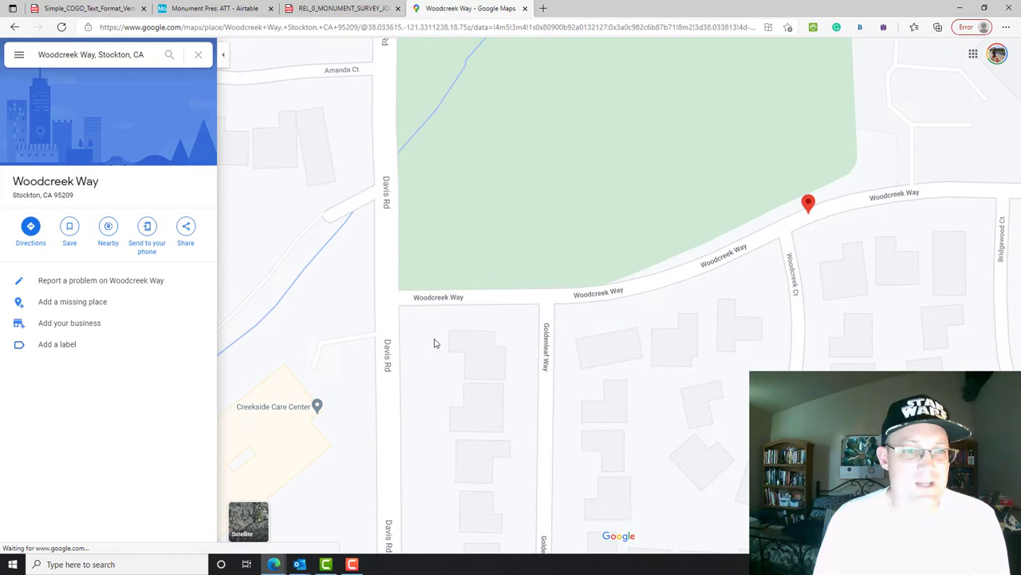
pyautogui.click(473, 359)
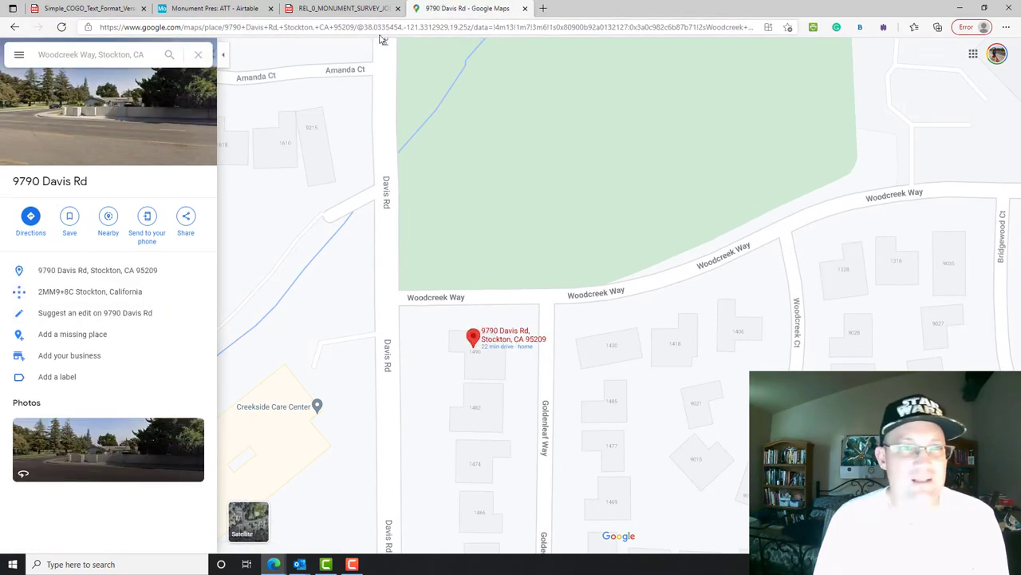
pyautogui.click(214, 8)
pyautogui.click(426, 230)
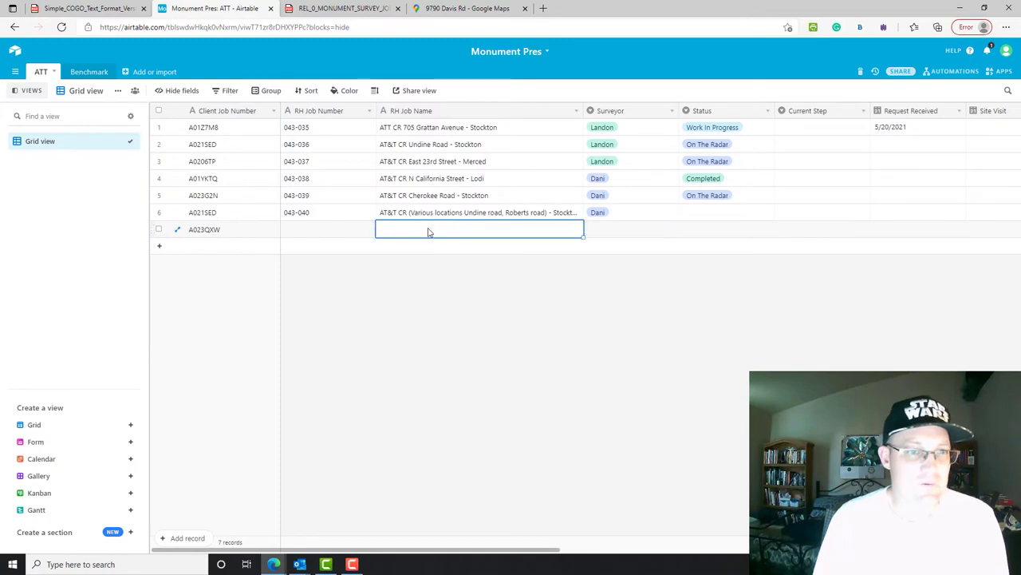
pyautogui.write('AT')
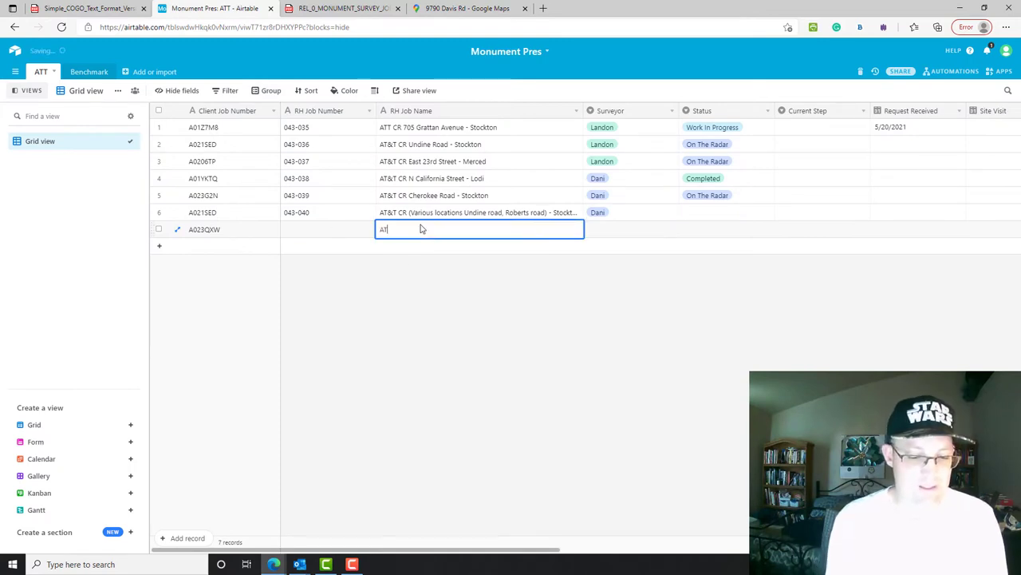
pyautogui.write('T CR')
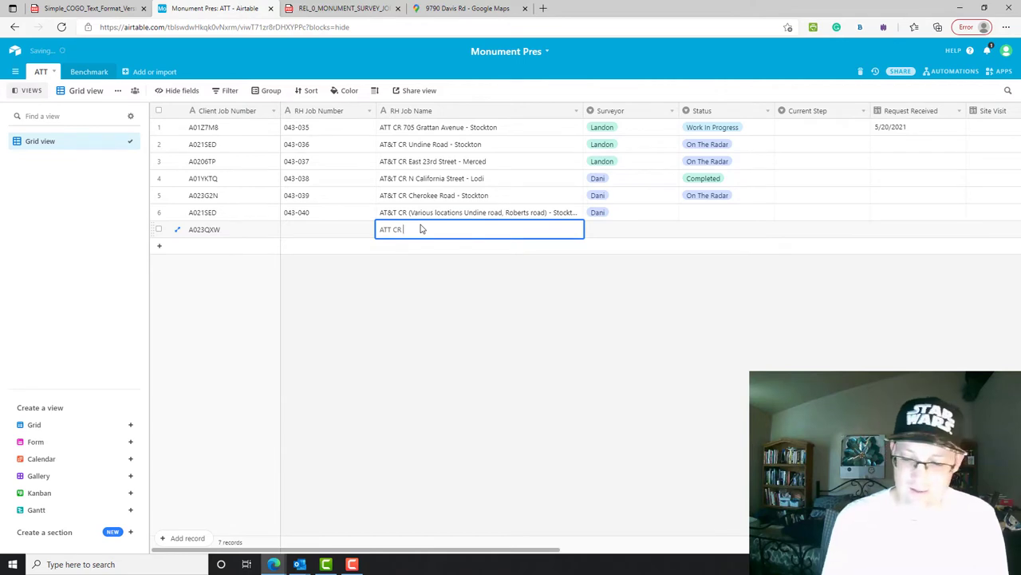
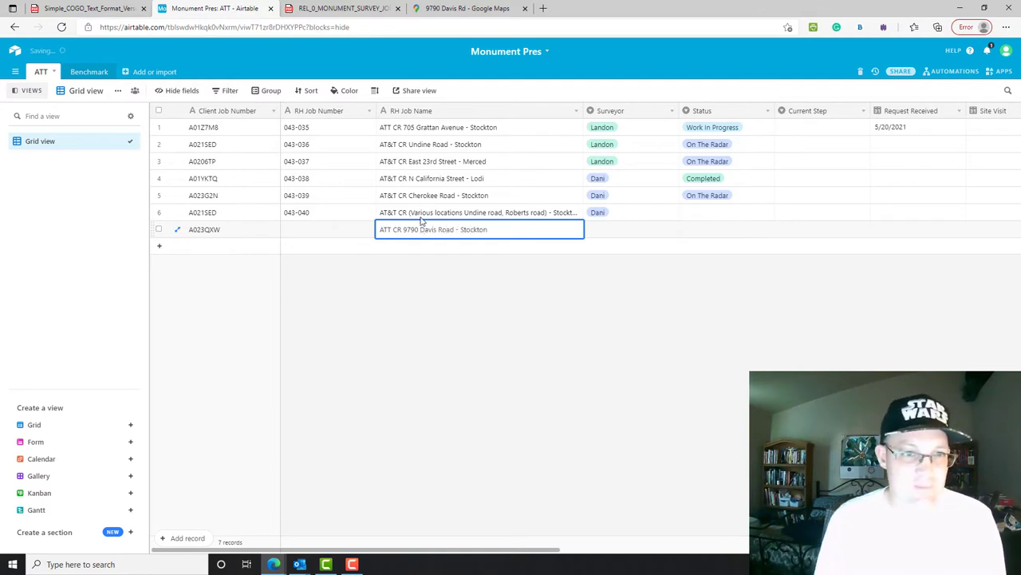
pyautogui.press('Escape')
pyautogui.press('Up')
# - Change AT&T to ATT in the Undine Road, East 23rd, N California, Cherokee Road and Various locations names
pyautogui.click(428, 233)
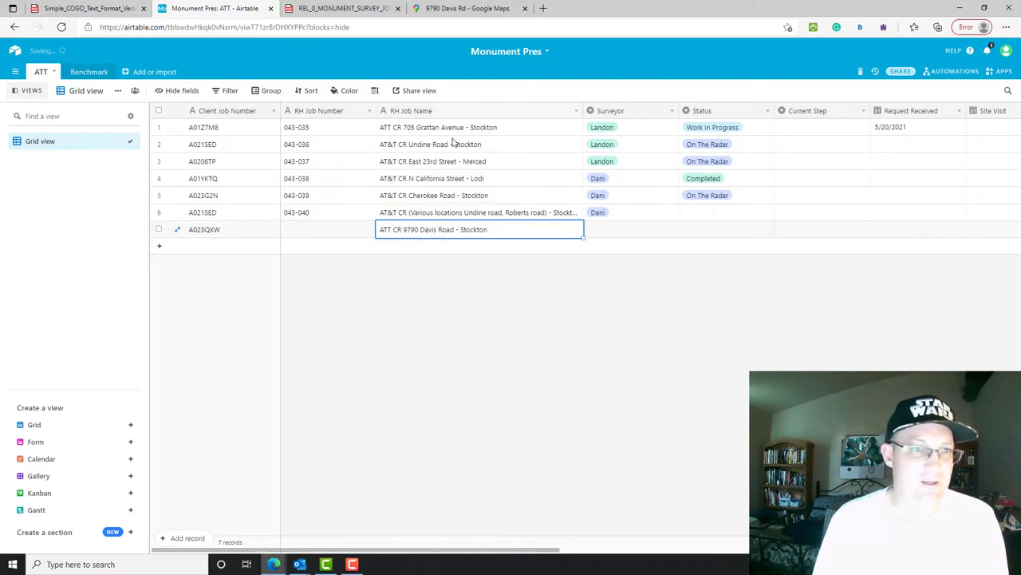
pyautogui.doubleClick(394, 144)
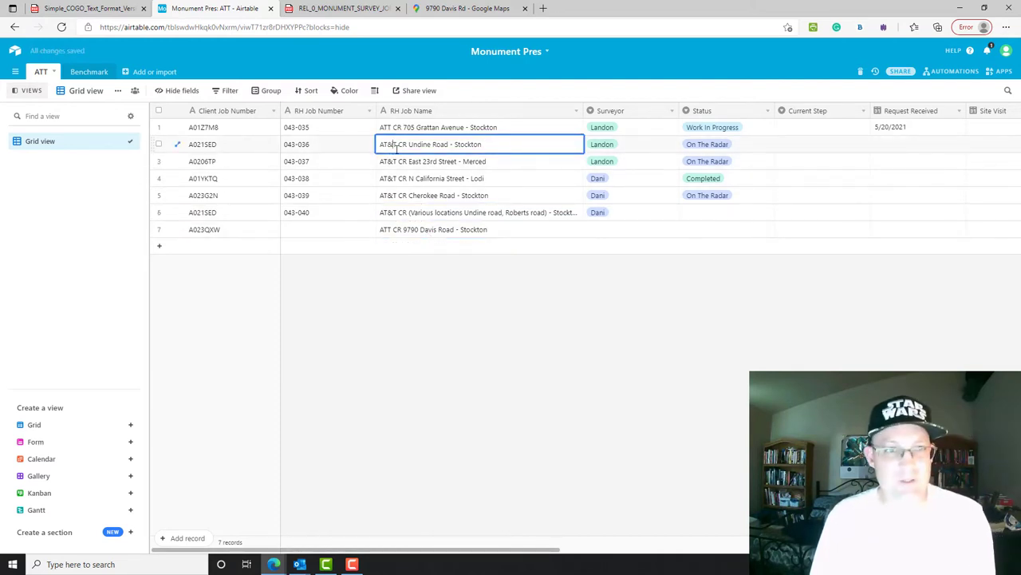
pyautogui.click(396, 144)
pyautogui.press('BackSpace')
pyautogui.doubleClick(393, 161)
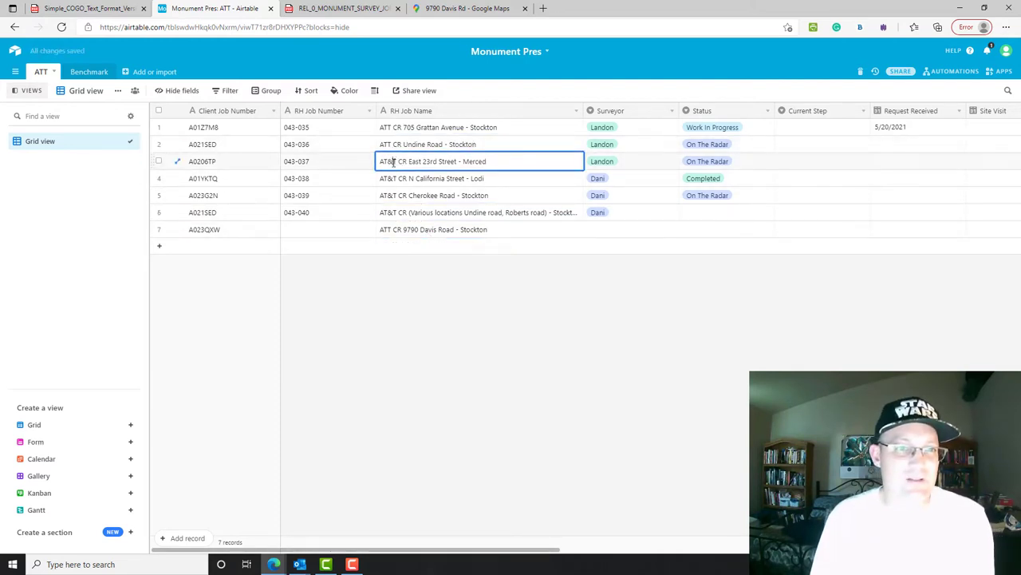
pyautogui.click(393, 161)
pyautogui.press('BackSpace')
pyautogui.doubleClick(396, 178)
pyautogui.press('BackSpace')
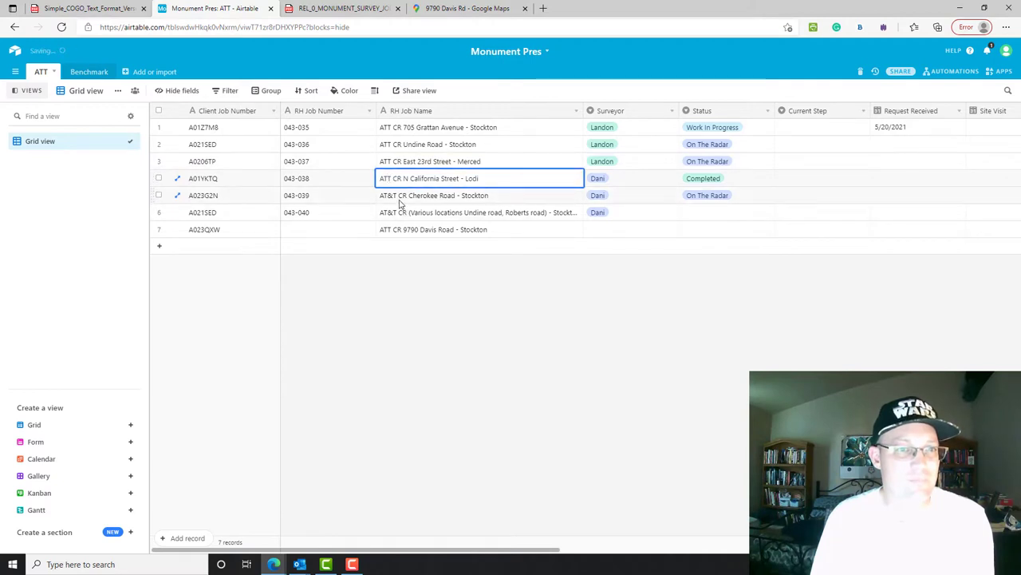
pyautogui.doubleClick(396, 195)
pyautogui.click(394, 195)
pyautogui.press('BackSpace')
pyautogui.doubleClick(393, 213)
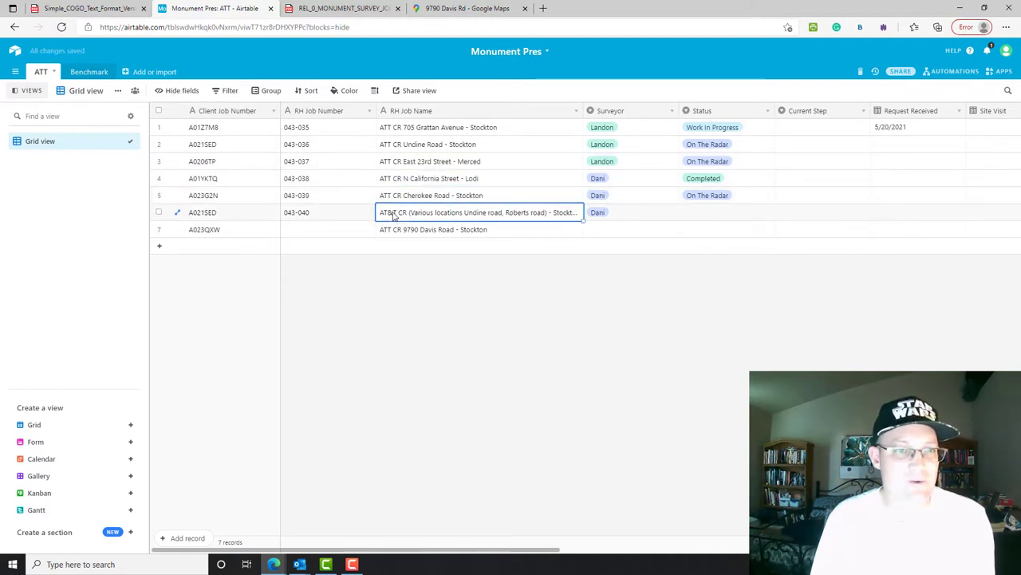
pyautogui.press('BackSpace')
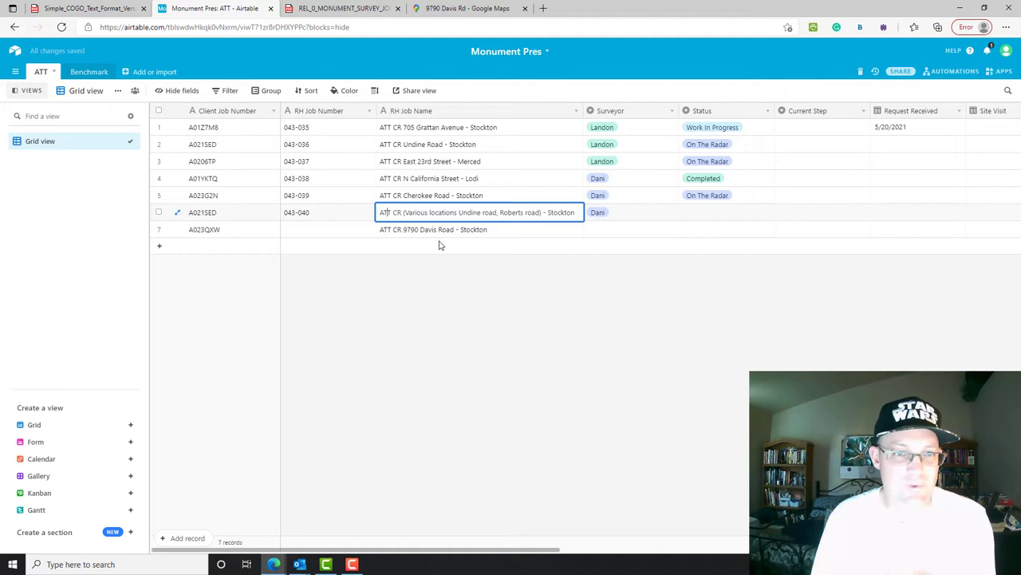
pyautogui.click(515, 233)
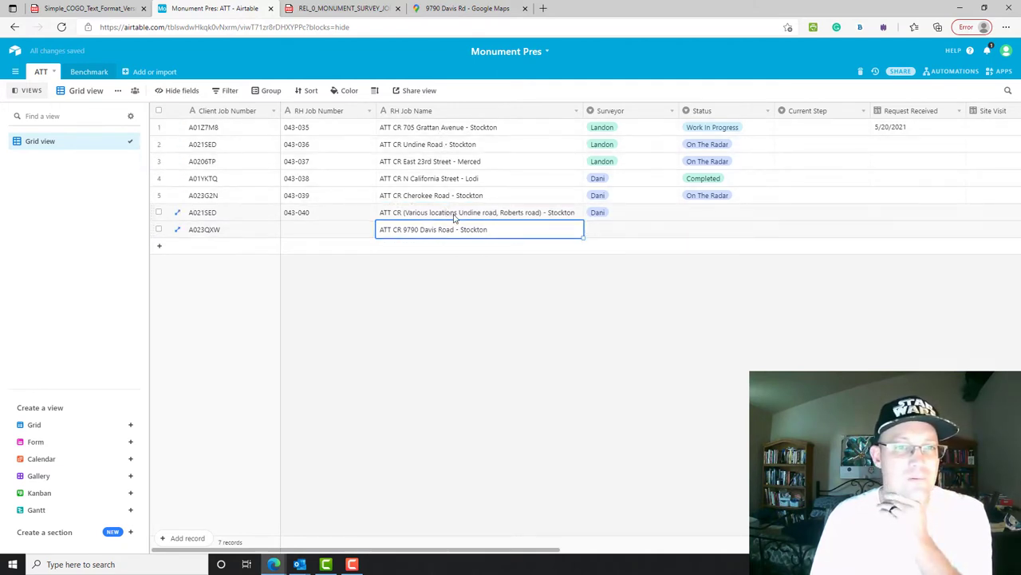
pyautogui.click(455, 216)
# - Set the new Davis Road job's surveyor to Landon
pyautogui.click(527, 232)
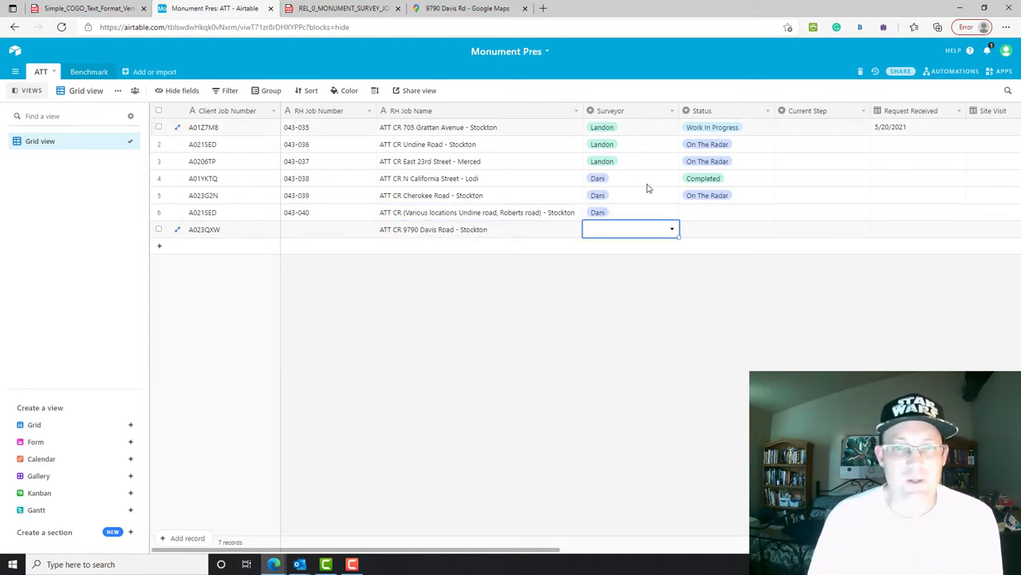
pyautogui.click(638, 232)
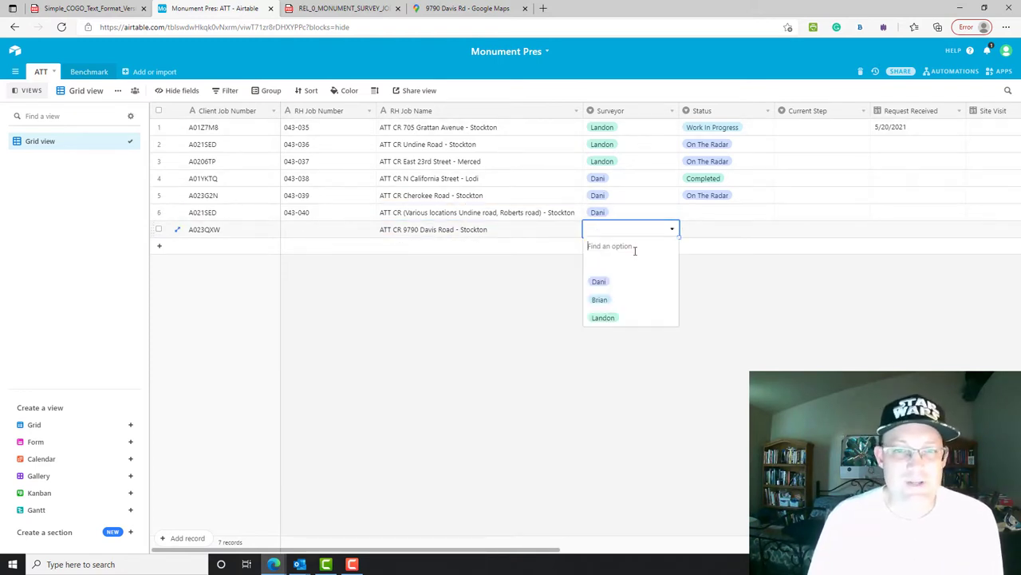
pyautogui.click(611, 318)
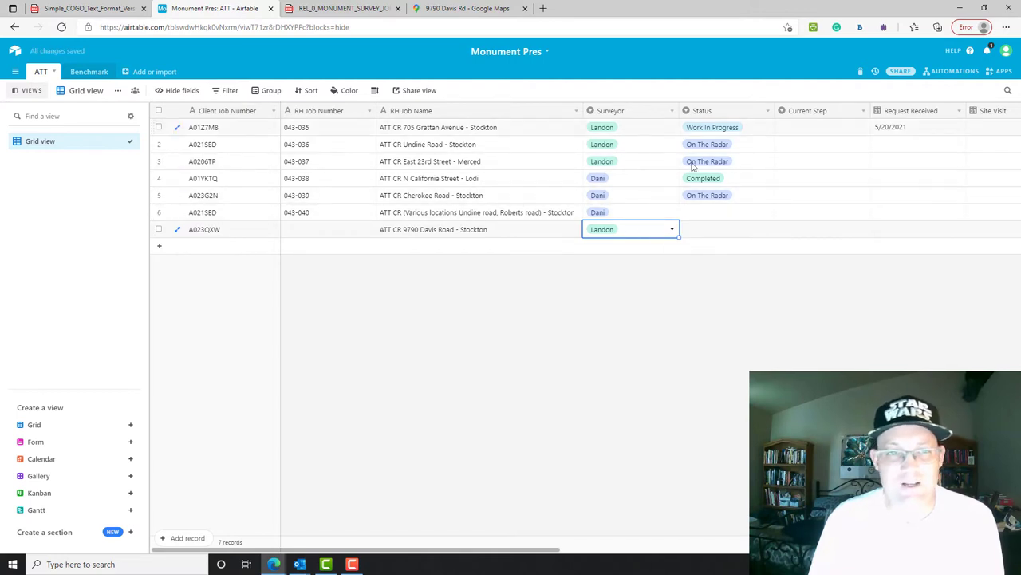
# - Switch the Lodi, Cherokee Road and Various locations jobs' surveyor from Dani to Landon
pyautogui.click(626, 179)
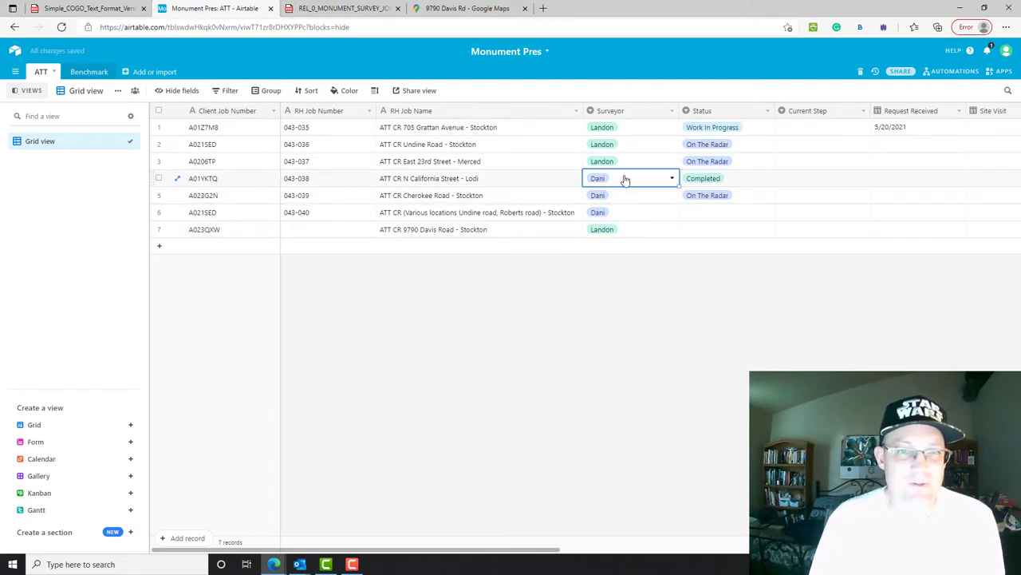
pyautogui.click(626, 184)
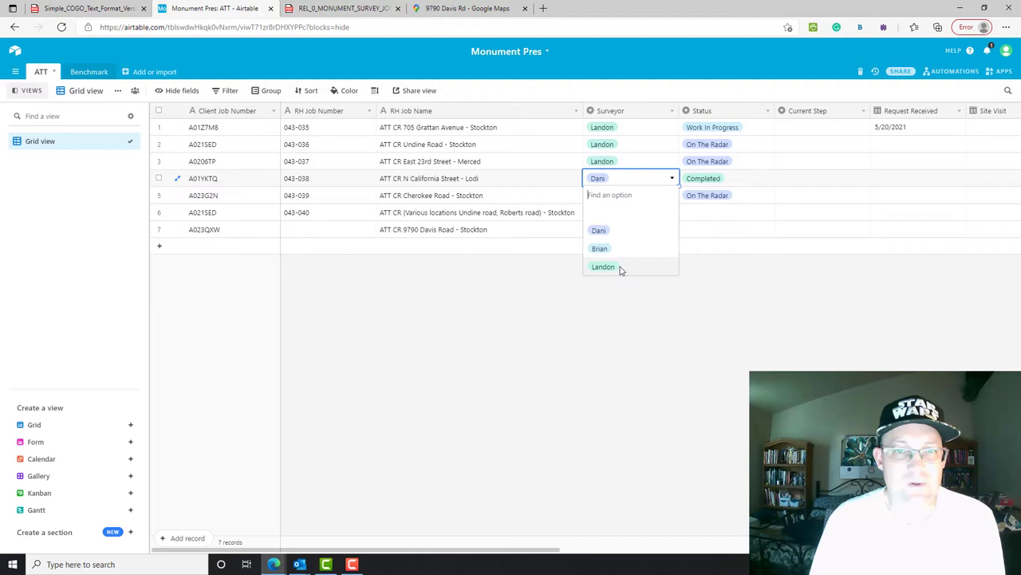
pyautogui.click(620, 265)
pyautogui.click(620, 200)
pyautogui.click(620, 200)
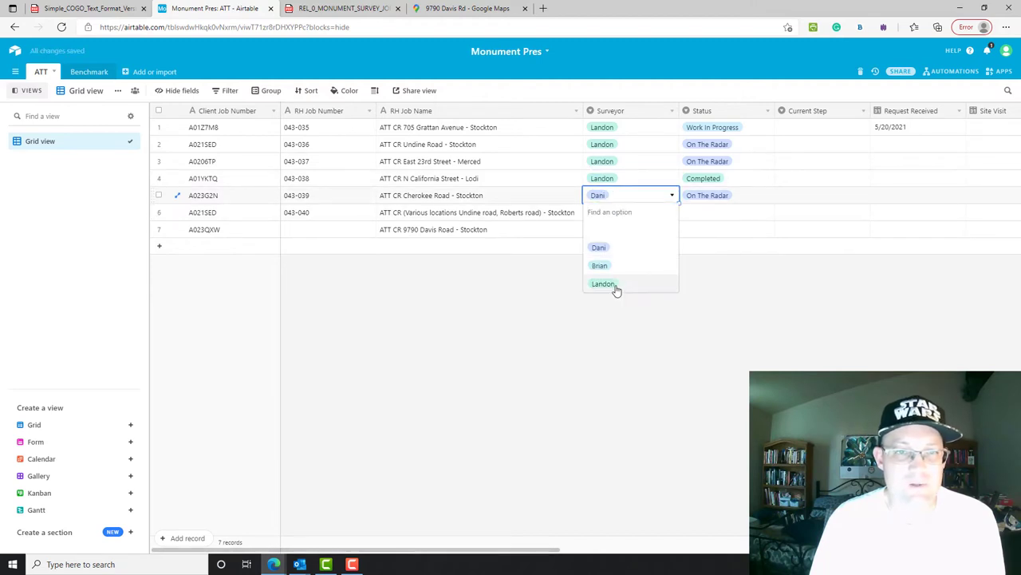
pyautogui.click(616, 291)
pyautogui.click(630, 219)
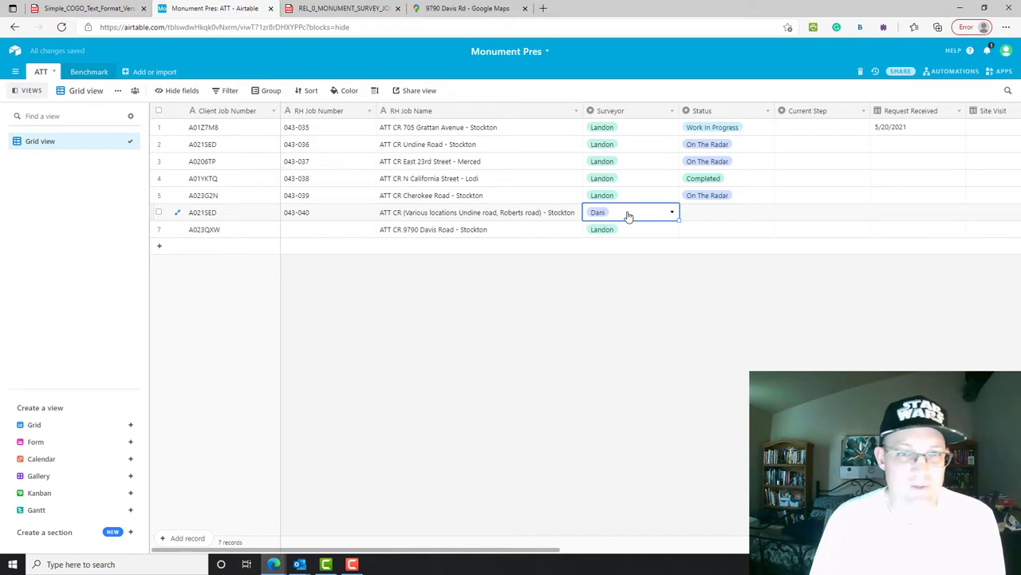
pyautogui.click(629, 215)
pyautogui.click(621, 298)
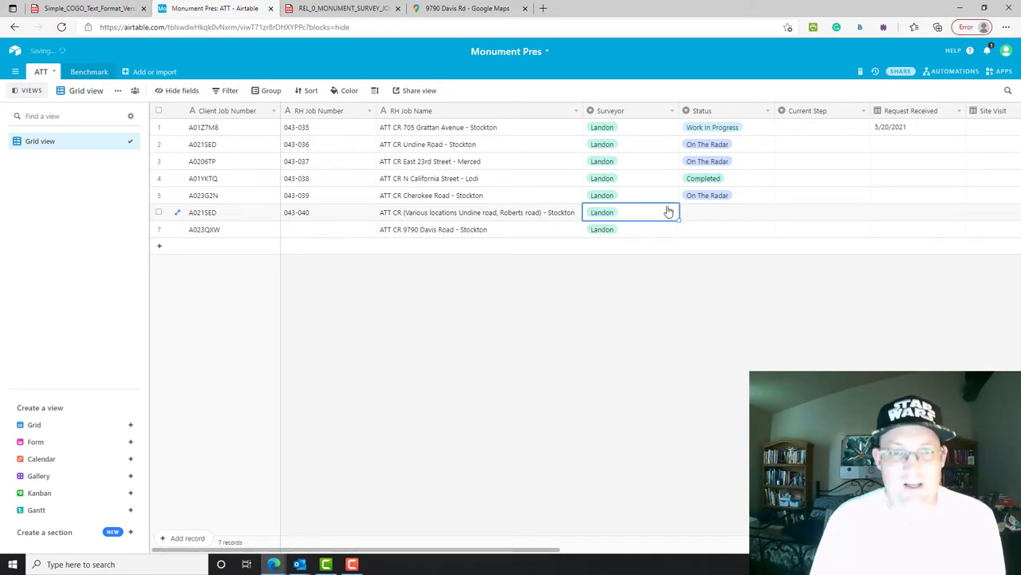
pyautogui.click(718, 229)
pyautogui.click(718, 217)
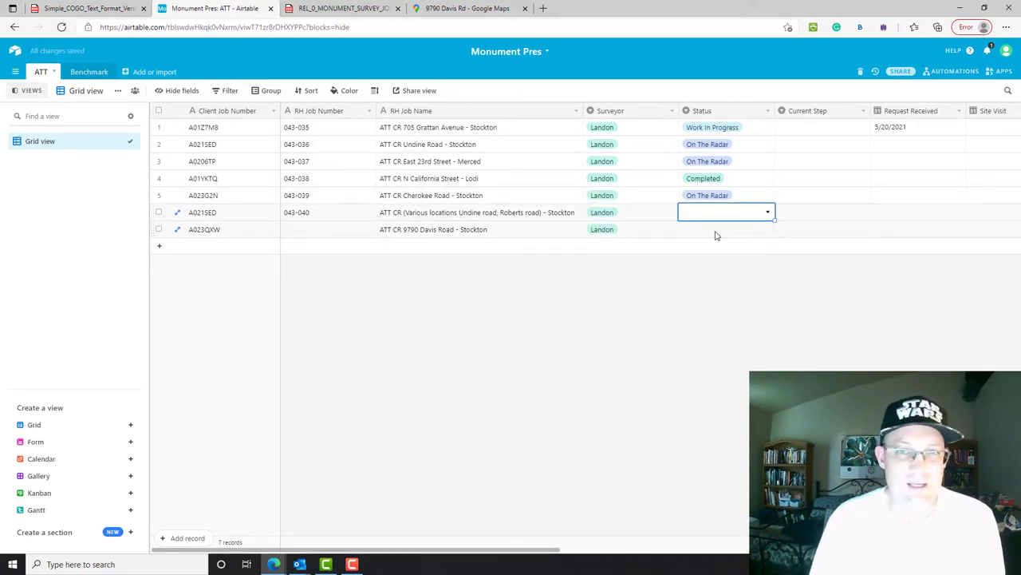
# - Set the Davis Road and Various locations jobs' status to On The Radar
pyautogui.click(716, 232)
pyautogui.click(716, 232)
pyautogui.click(717, 229)
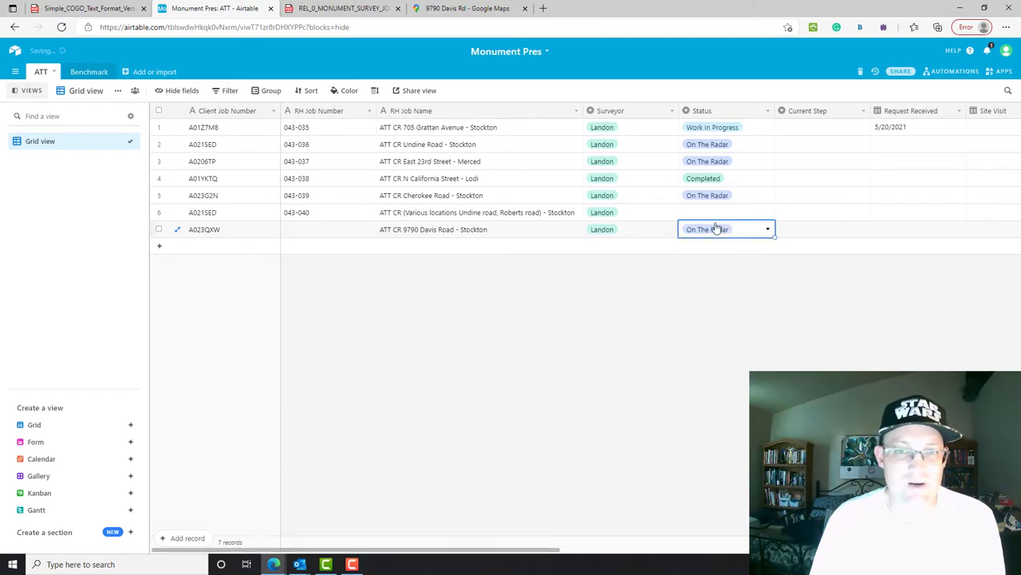
pyautogui.click(718, 214)
pyautogui.click(717, 214)
pyautogui.click(719, 265)
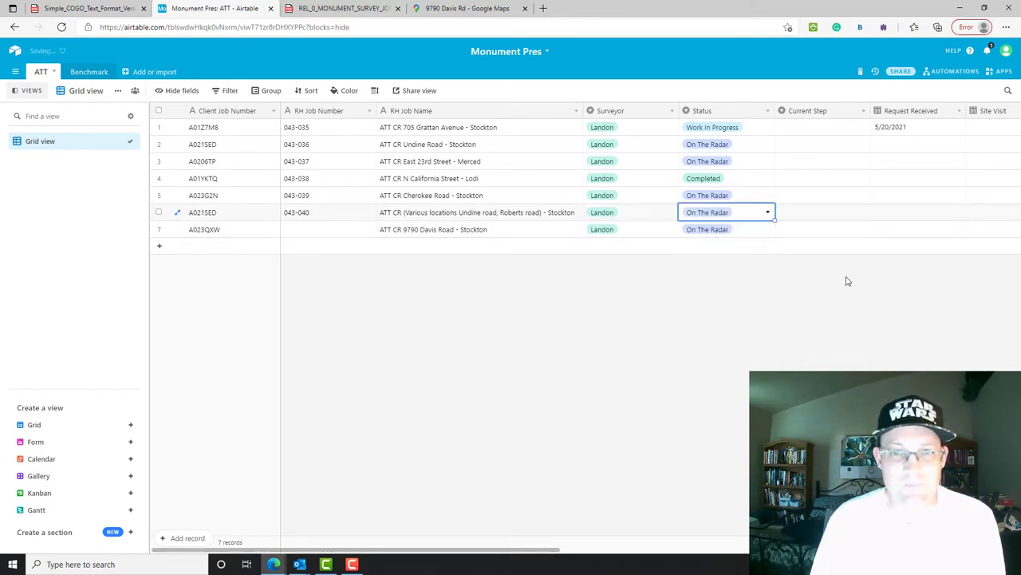
pyautogui.click(845, 280)
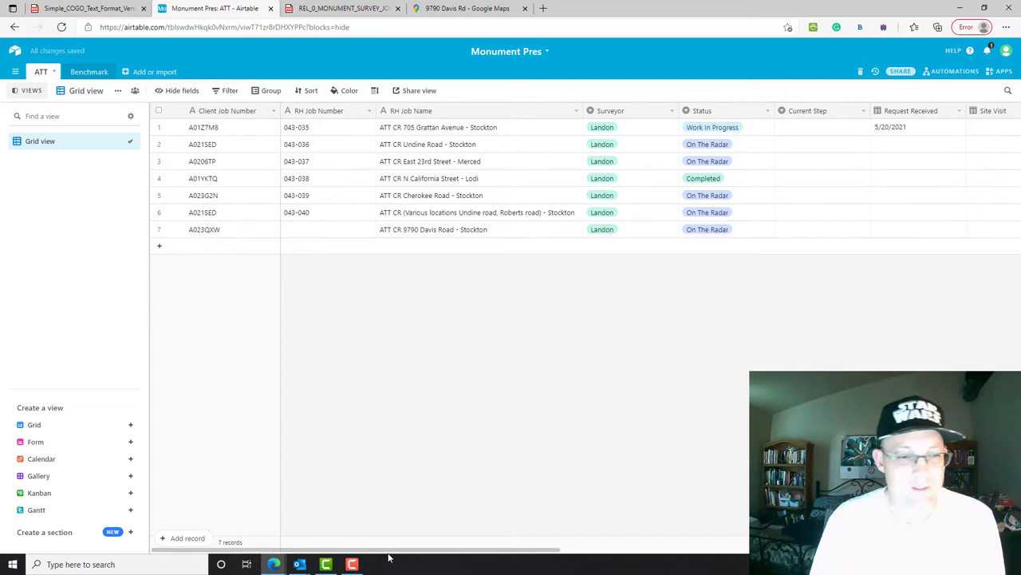
# - Give the Davis Road job the RH job number 043-042
pyautogui.click(297, 232)
pyautogui.write('0')
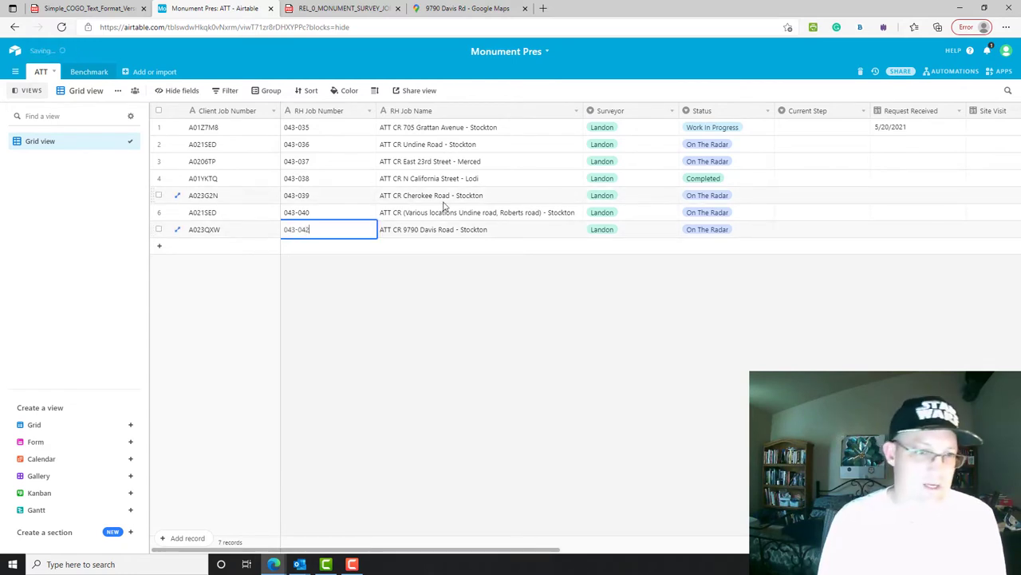
pyautogui.write('43-042')
pyautogui.click(574, 229)
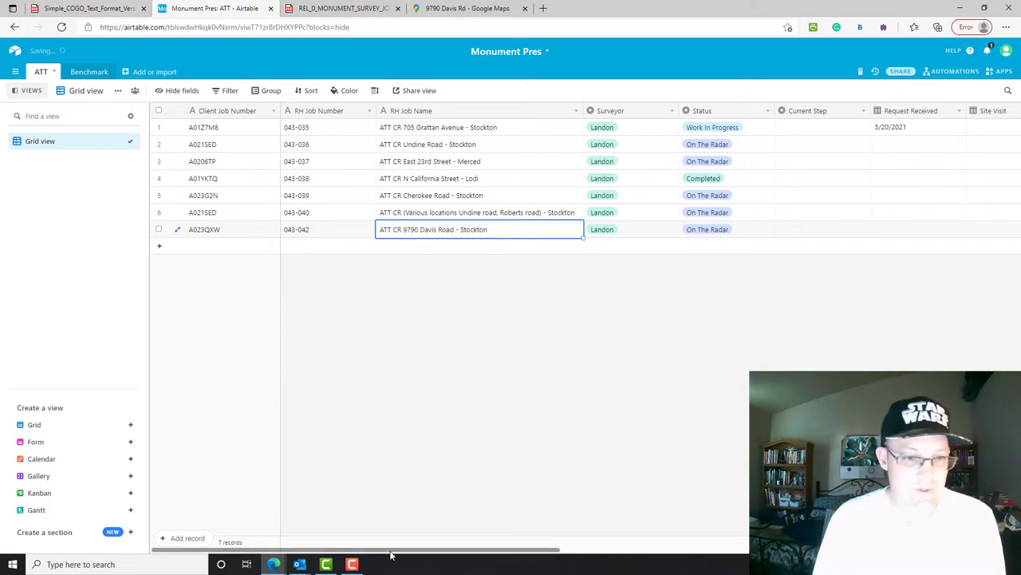
pyautogui.moveTo(395, 551); pyautogui.dragTo(778, 550)
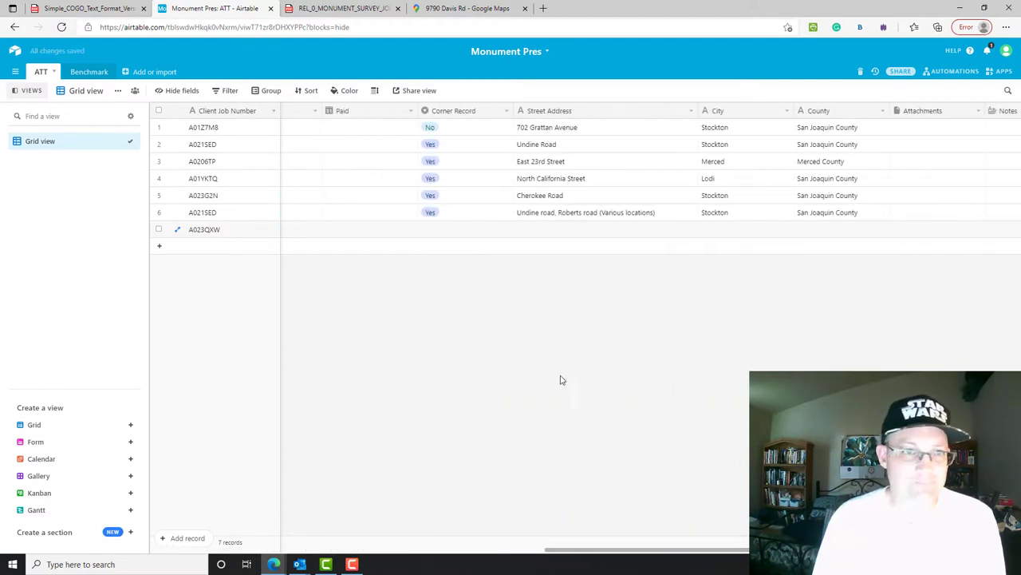
pyautogui.click(575, 232)
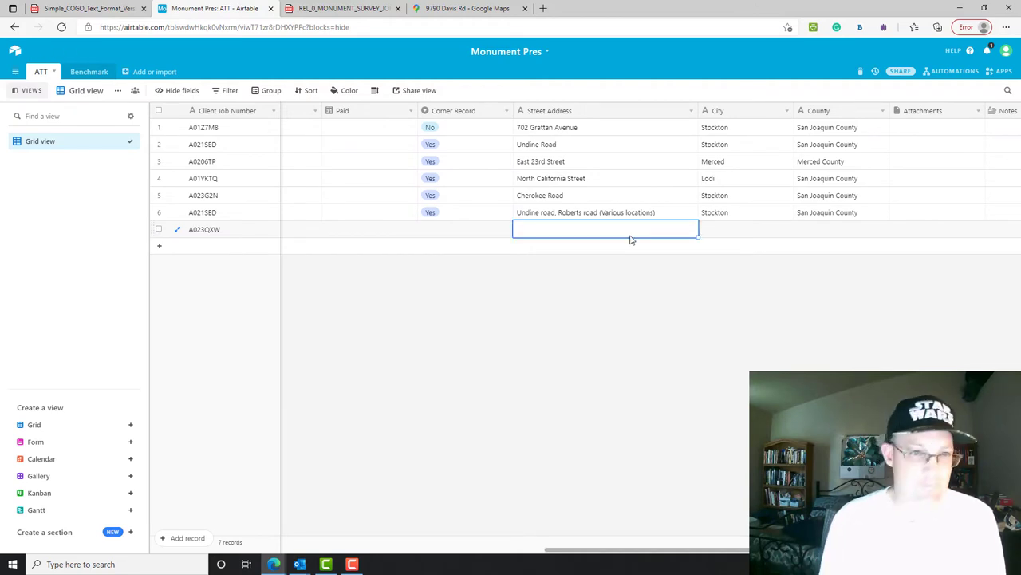
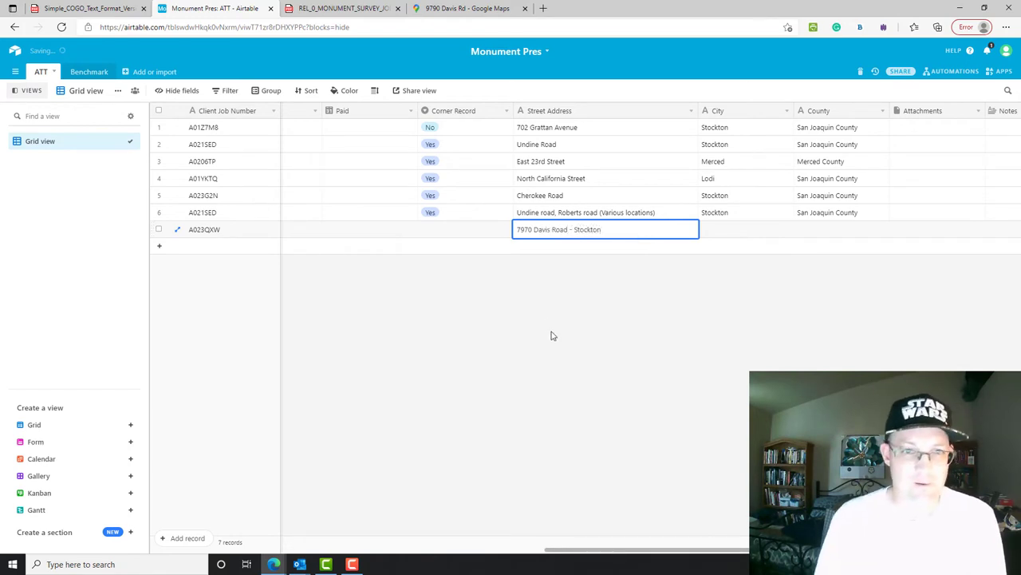
pyautogui.click(551, 336)
pyautogui.moveTo(727, 559)
pyautogui.mouseDown()
pyautogui.moveTo(384, 553)
pyautogui.moveTo(725, 553)
pyautogui.mouseUp()
pyautogui.click(636, 234)
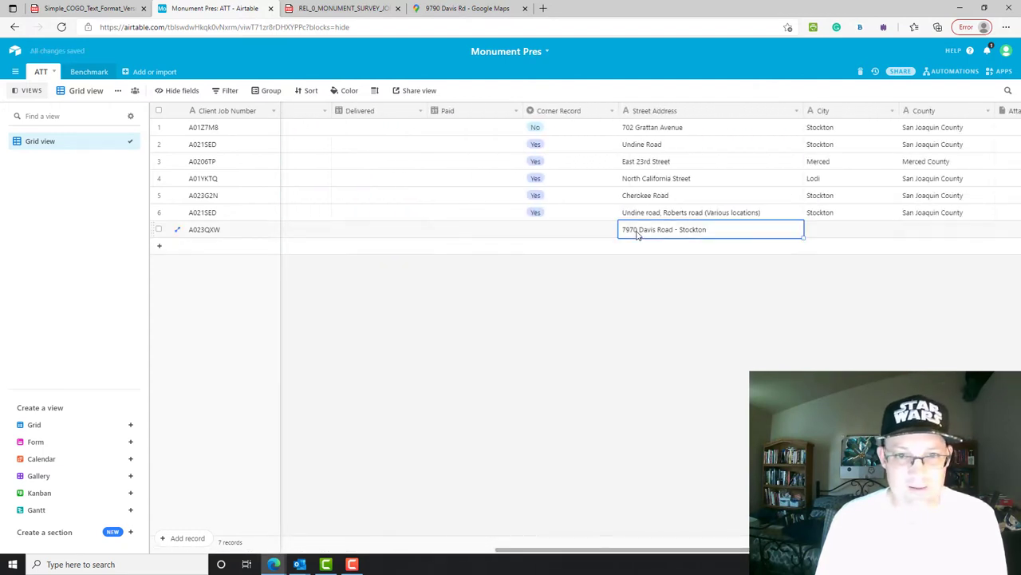
pyautogui.doubleClick(637, 233)
pyautogui.moveTo(638, 231); pyautogui.dragTo(610, 231)
pyautogui.write('9790')
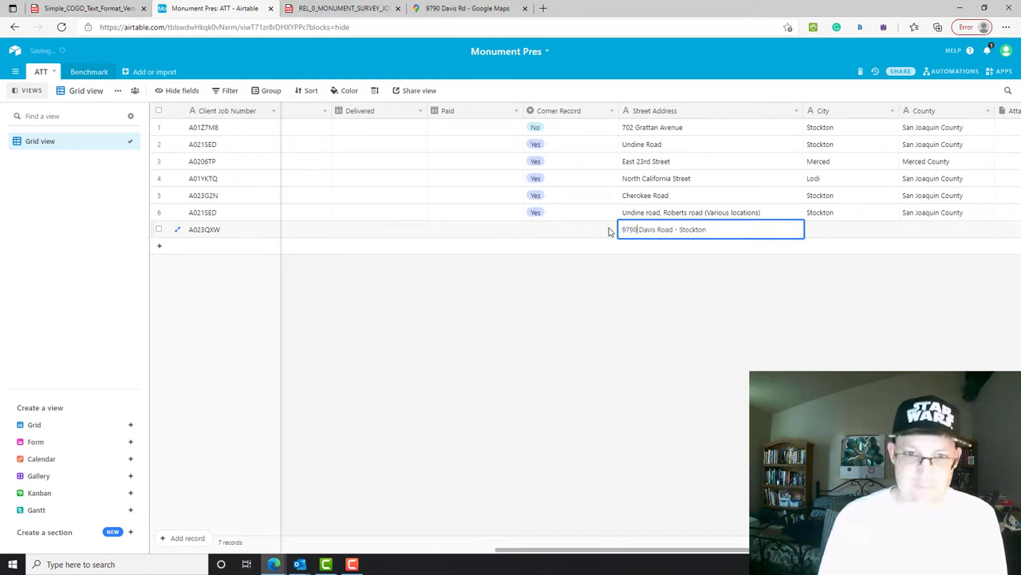
# - Fill in row 7's city as Stockton and county as San Joaquin County
pyautogui.click(832, 235)
pyautogui.doubleClick(832, 234)
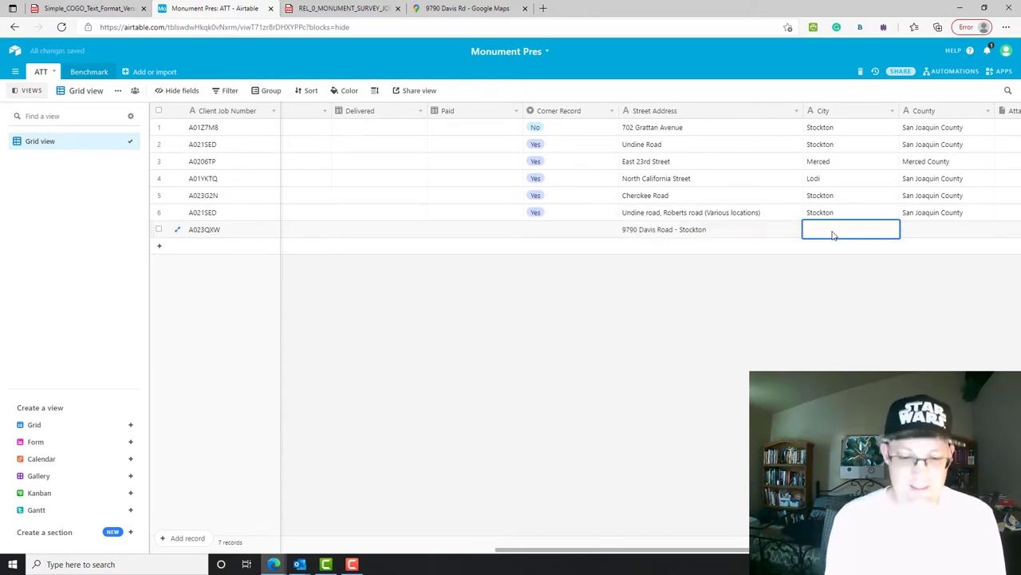
pyautogui.press('Tab')
pyautogui.write('S')
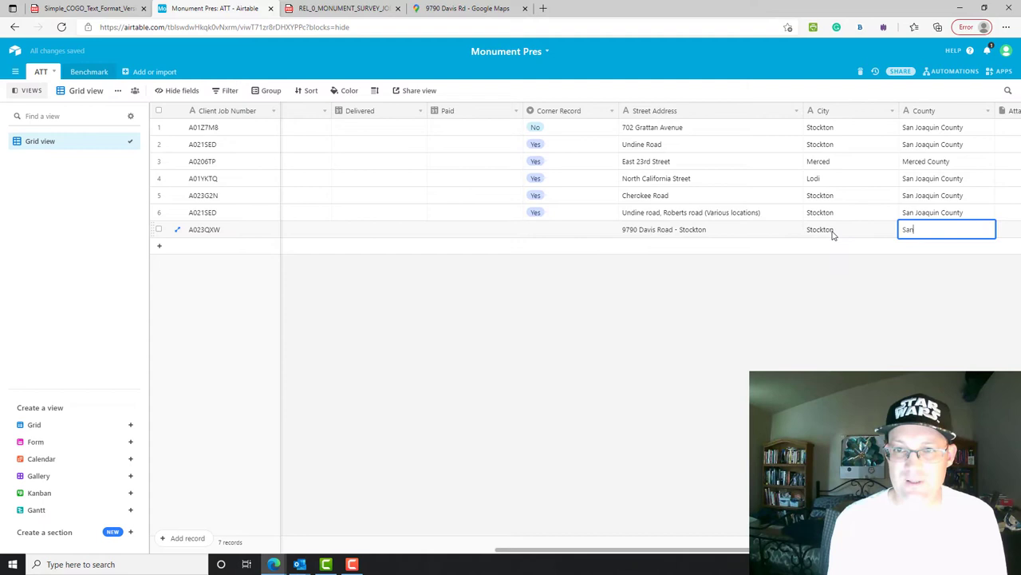
pyautogui.write('an Joaquin')
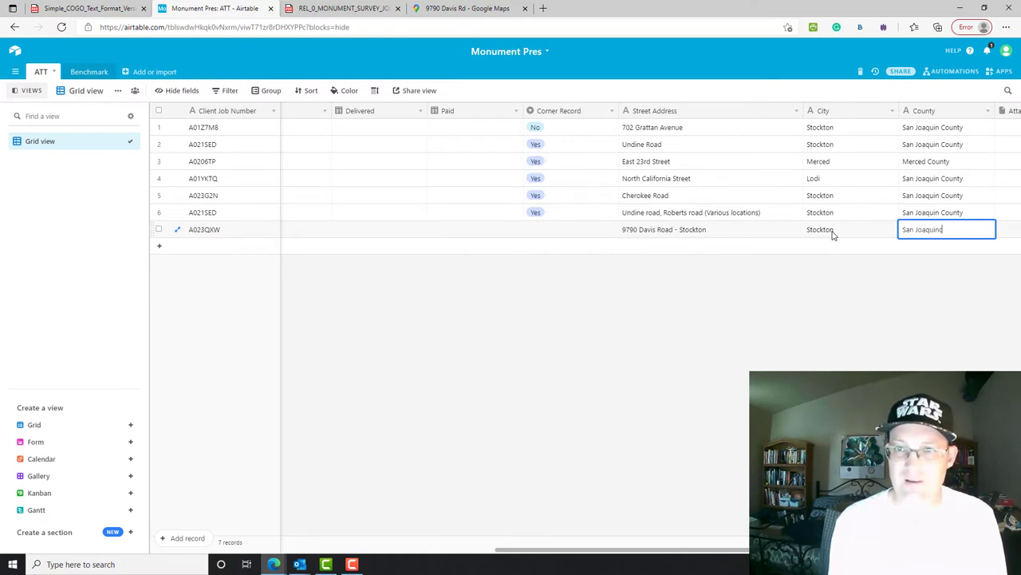
pyautogui.write(' County')
pyautogui.click(543, 301)
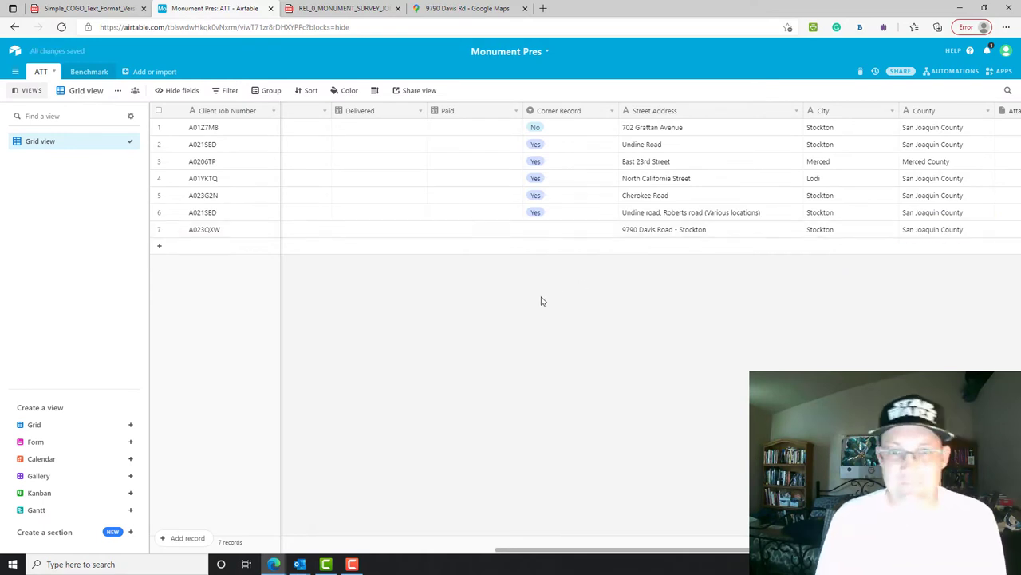
# - Add Unknown and Likely as new choices in the Corner Record field settings
pyautogui.click(552, 233)
pyautogui.click(552, 232)
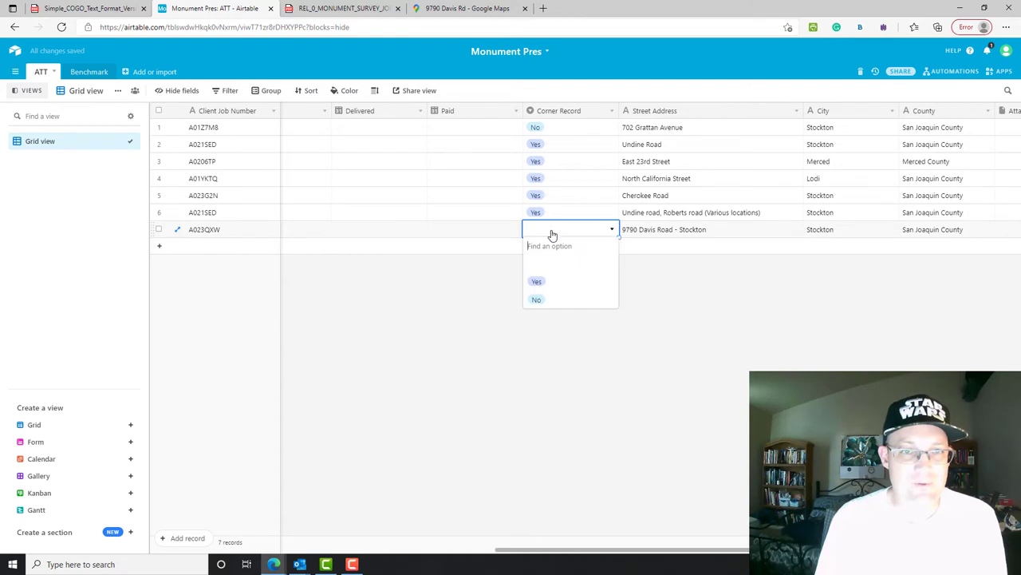
pyautogui.press('Escape')
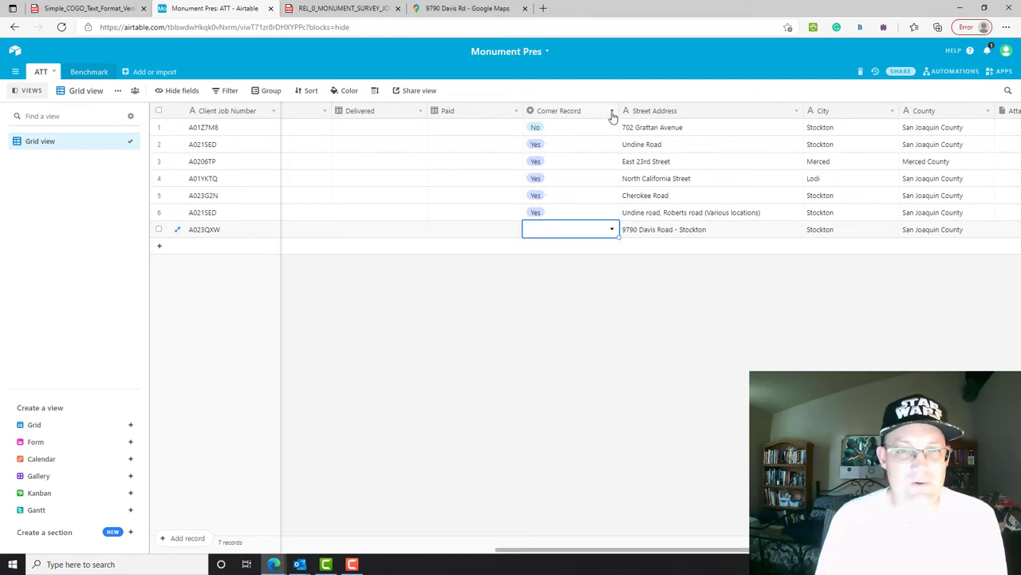
pyautogui.click(612, 112)
pyautogui.click(598, 130)
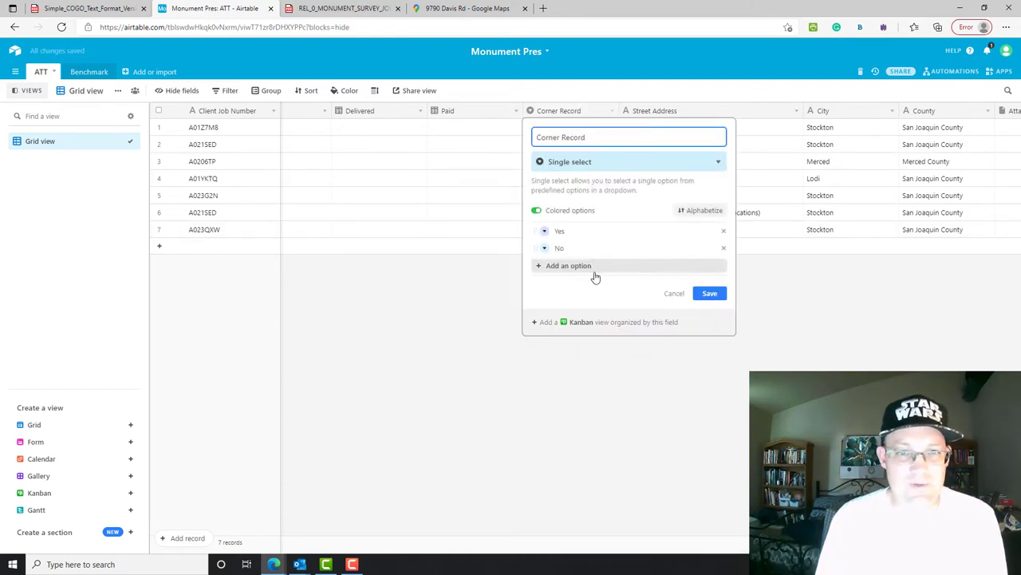
pyautogui.click(568, 267)
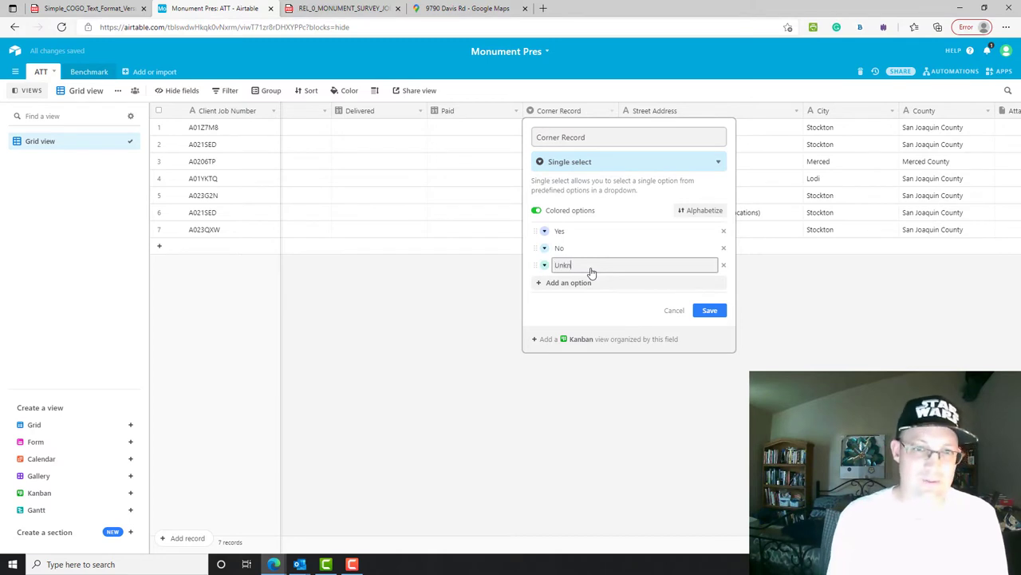
pyautogui.click(676, 286)
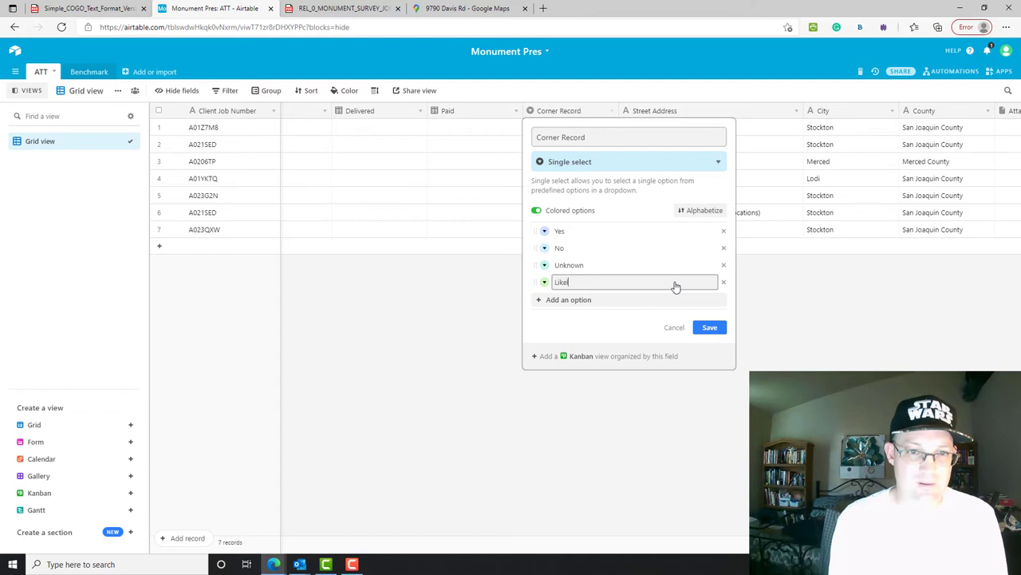
pyautogui.click(707, 324)
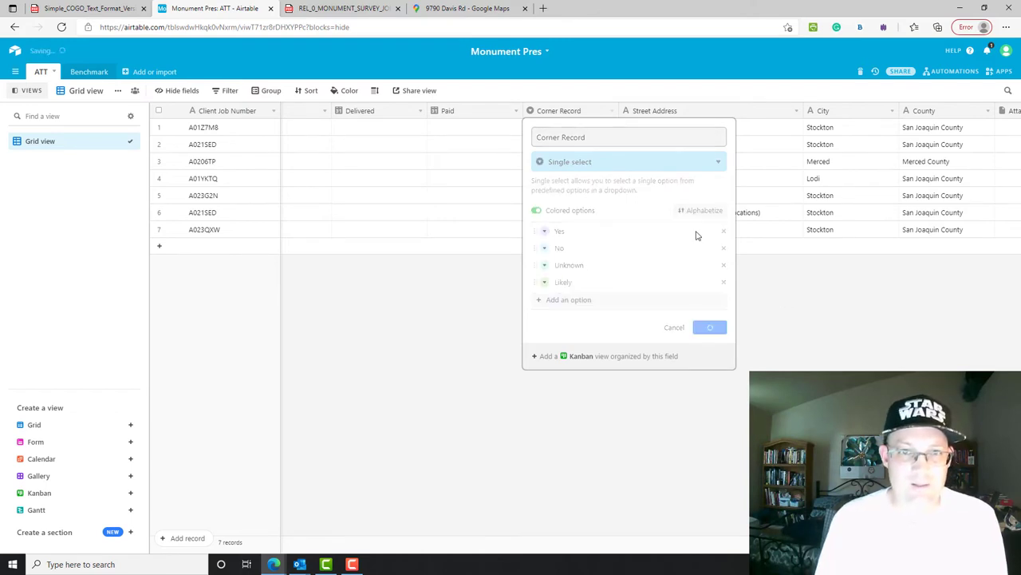
# - Set row 7's Corner Record to Unknown
pyautogui.click(599, 230)
pyautogui.click(599, 230)
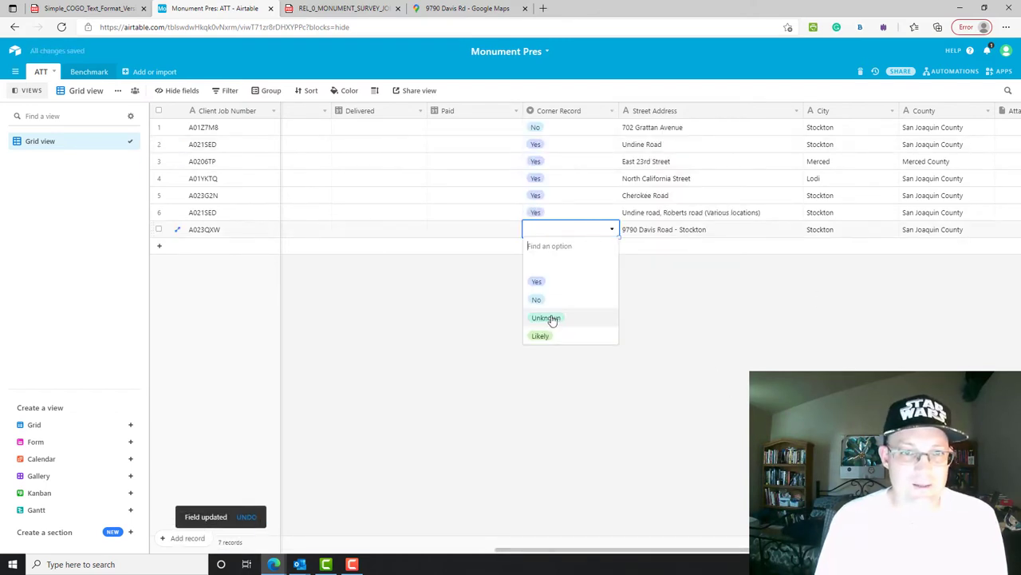
pyautogui.click(550, 319)
pyautogui.moveTo(543, 550); pyautogui.dragTo(244, 522)
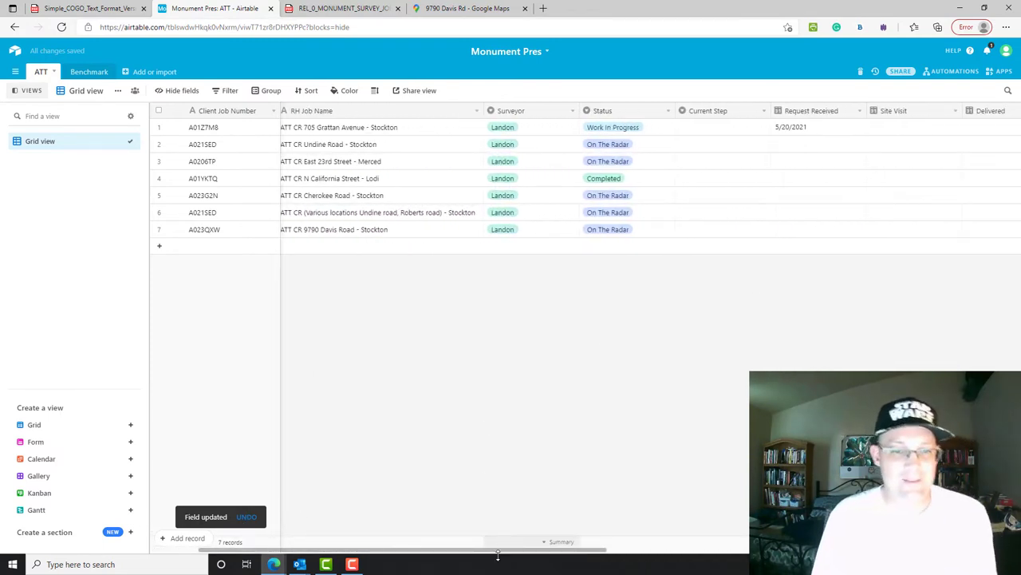
# - Add an In The Hopper choice in the Current Step field settings
pyautogui.moveTo(471, 550); pyautogui.dragTo(548, 548)
pyautogui.click(584, 231)
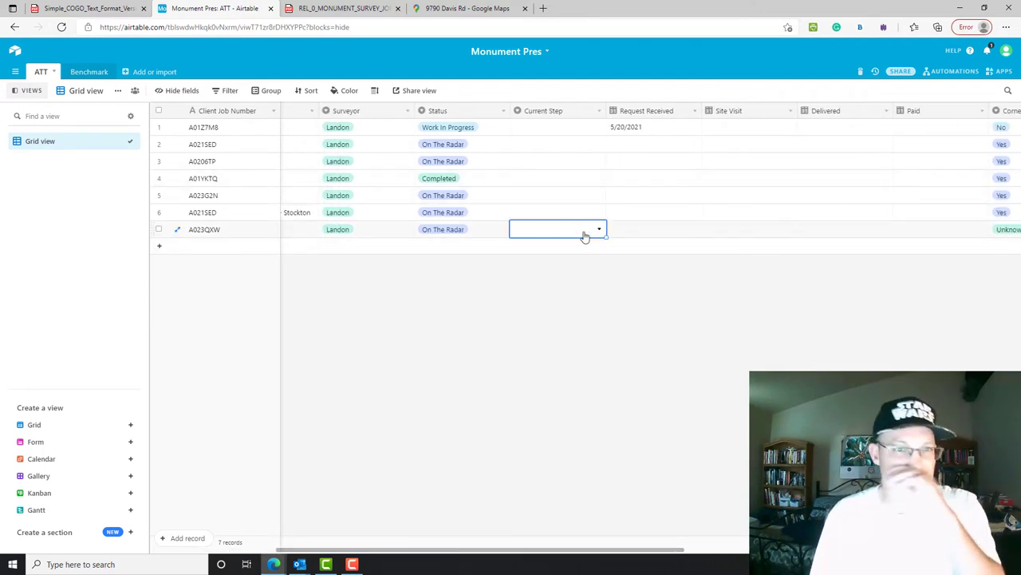
pyautogui.click(550, 233)
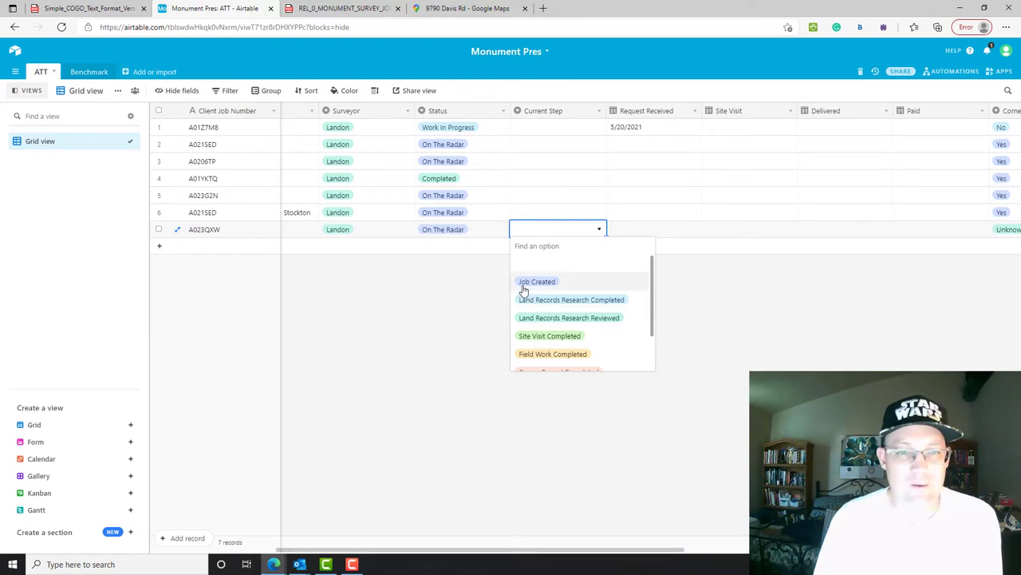
pyautogui.click(672, 242)
pyautogui.click(600, 110)
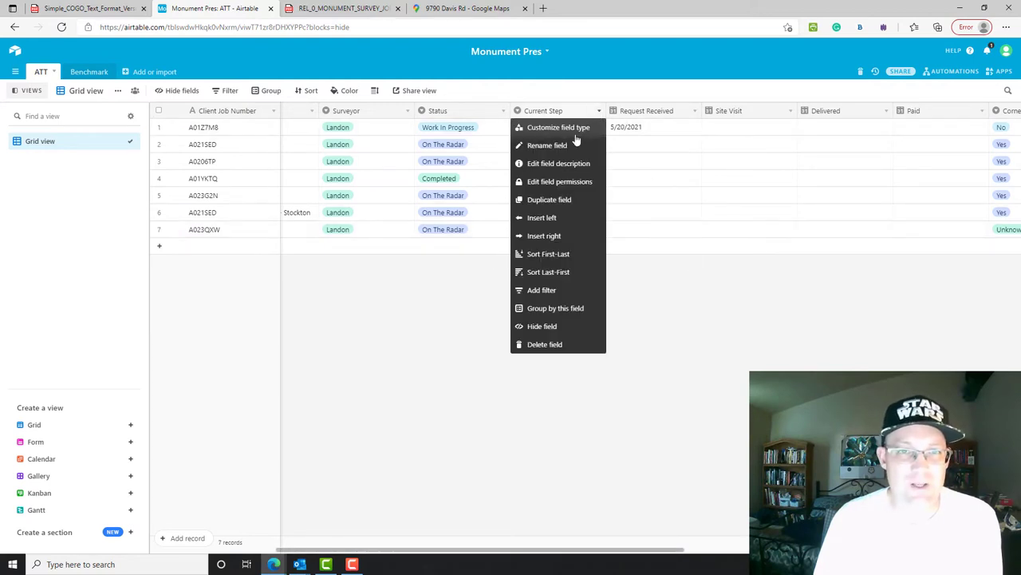
pyautogui.click(568, 136)
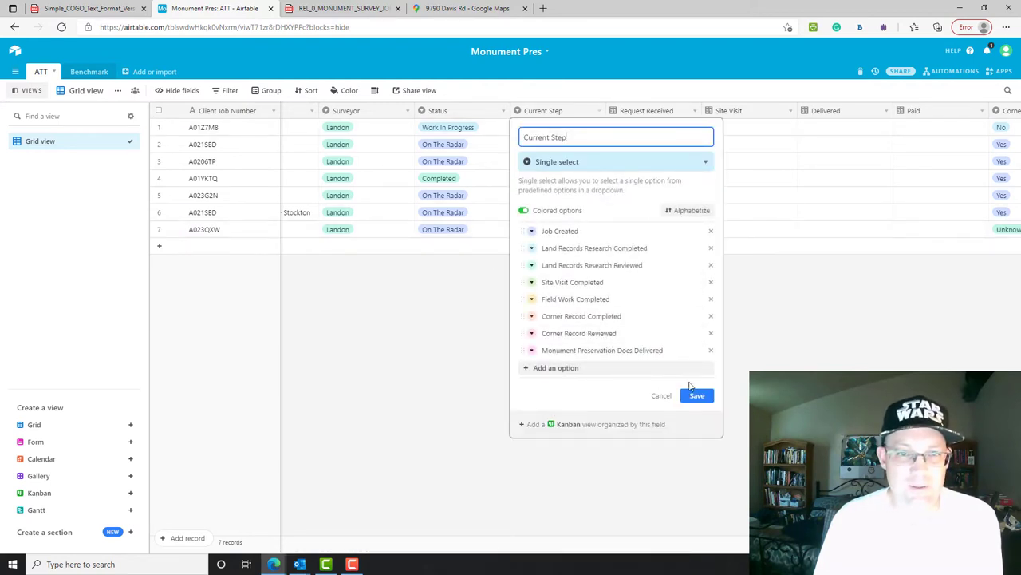
pyautogui.click(562, 370)
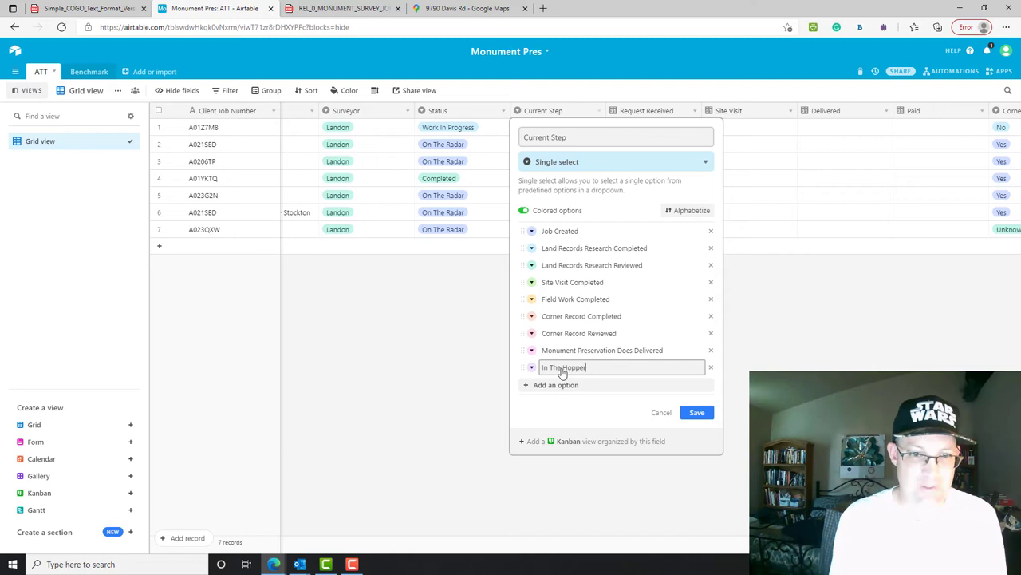
pyautogui.press('Return')
# - Move In The Hopper to the top of Current Step choices, save, and assign it to row 7
pyautogui.click(712, 385)
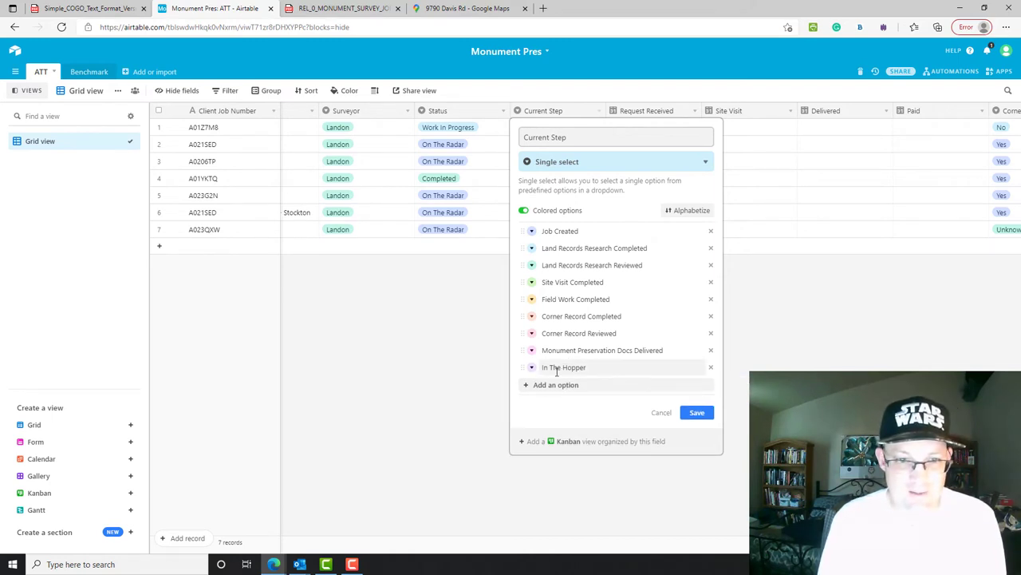
pyautogui.moveTo(523, 367); pyautogui.dragTo(519, 230)
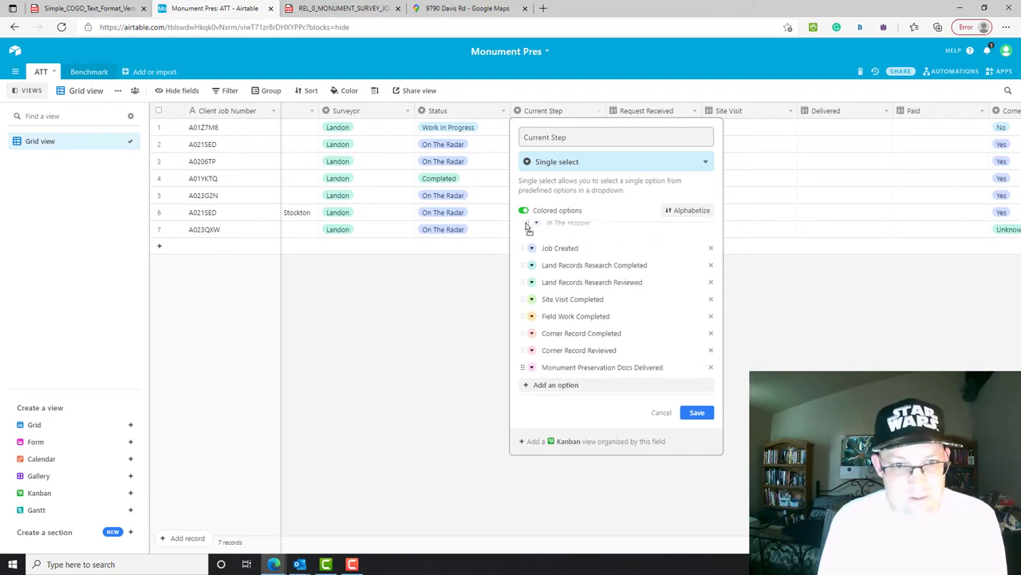
pyautogui.click(697, 412)
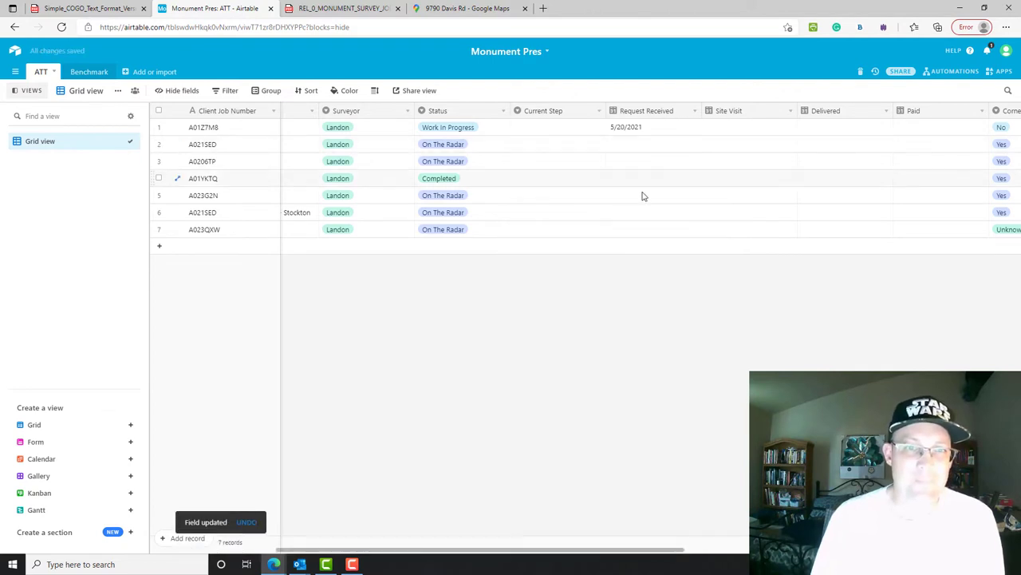
pyautogui.doubleClick(589, 230)
pyautogui.click(581, 282)
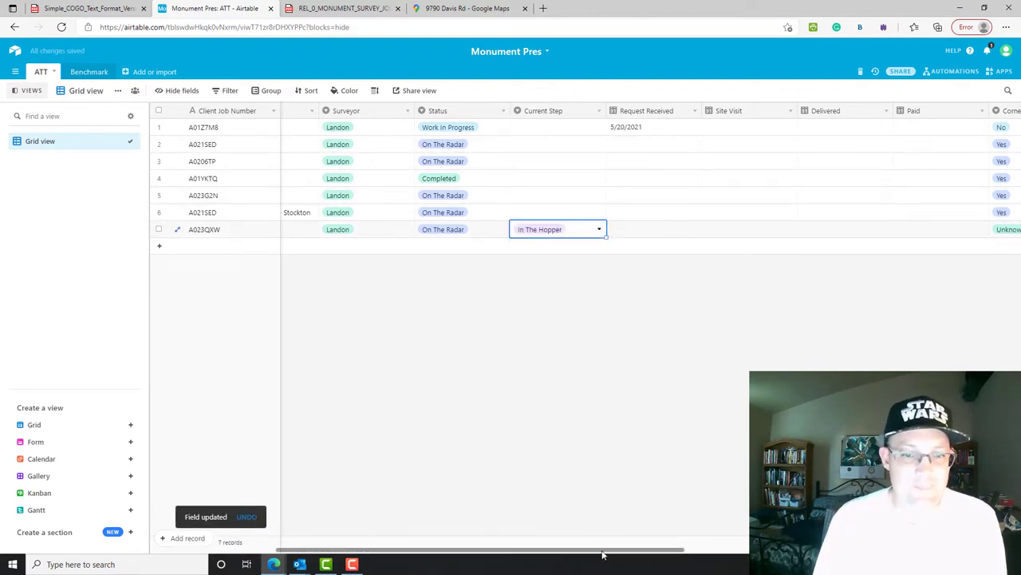
# - Set Current Step to In The Hopper (row 6), Land Records Research (row 5), Monument Preservation Docs Delivered (row 4)
pyautogui.moveTo(599, 550); pyautogui.dragTo(421, 530)
pyautogui.click(824, 214)
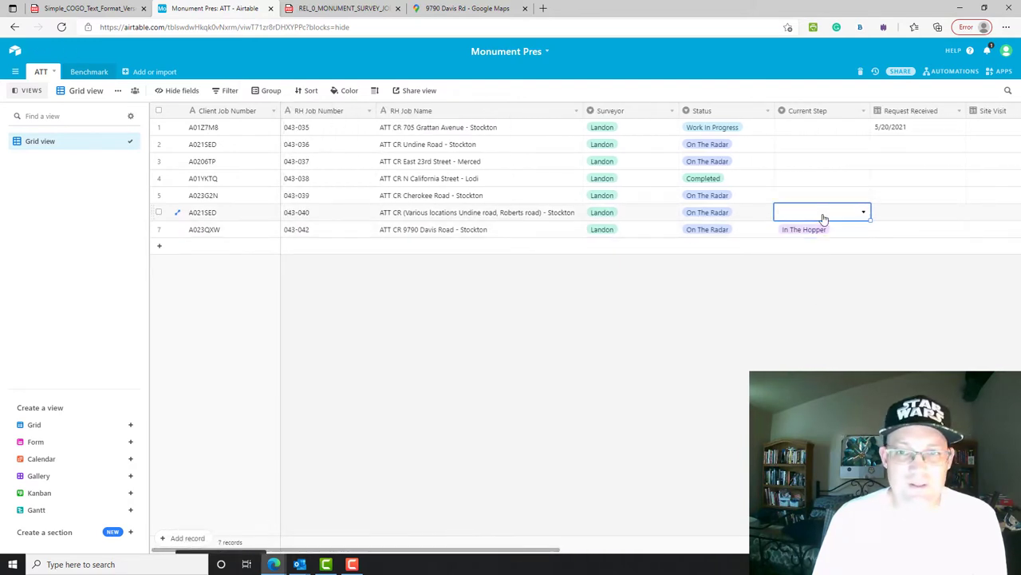
pyautogui.click(824, 214)
pyautogui.click(807, 267)
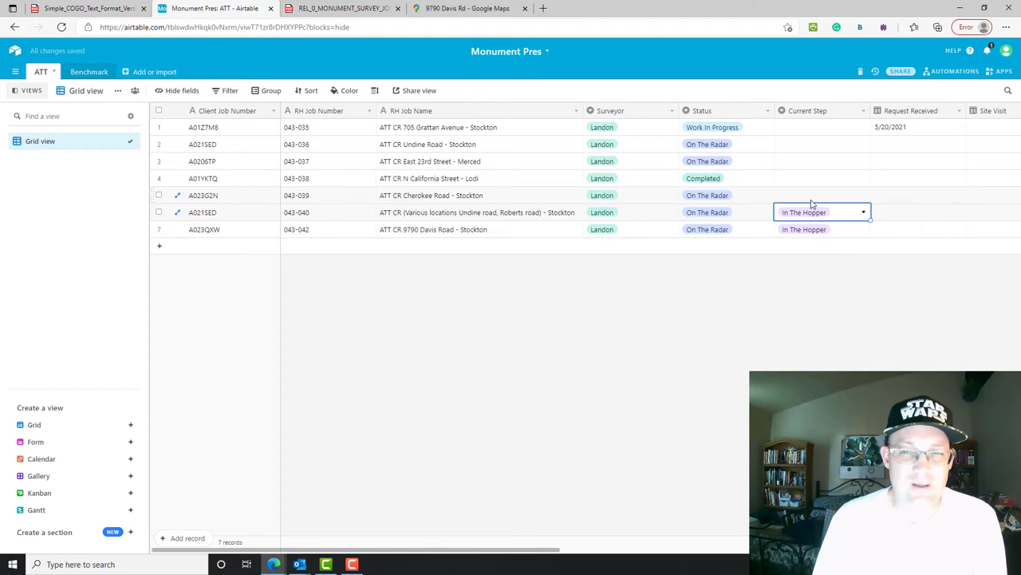
pyautogui.click(811, 196)
pyautogui.click(812, 198)
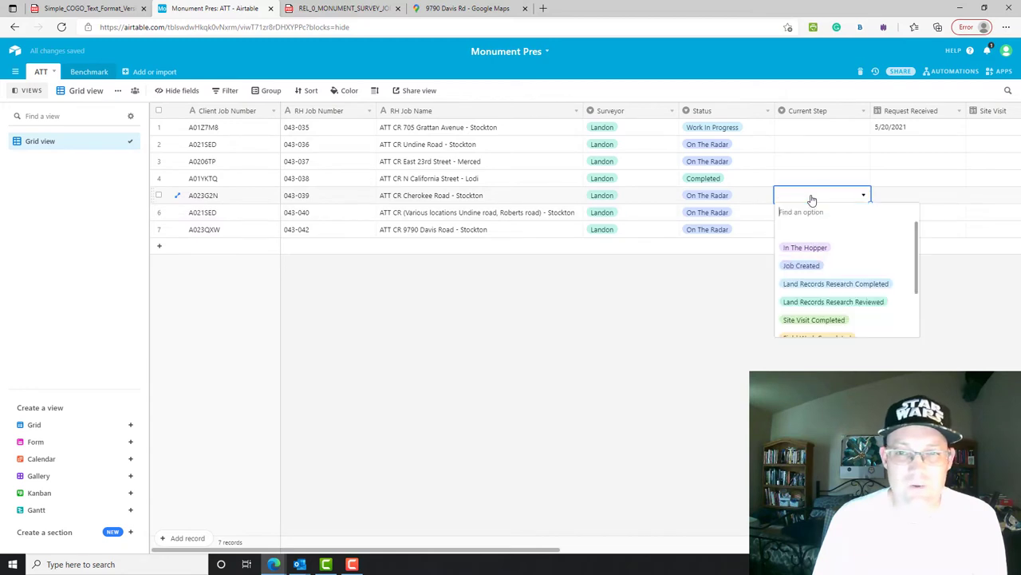
pyautogui.click(839, 307)
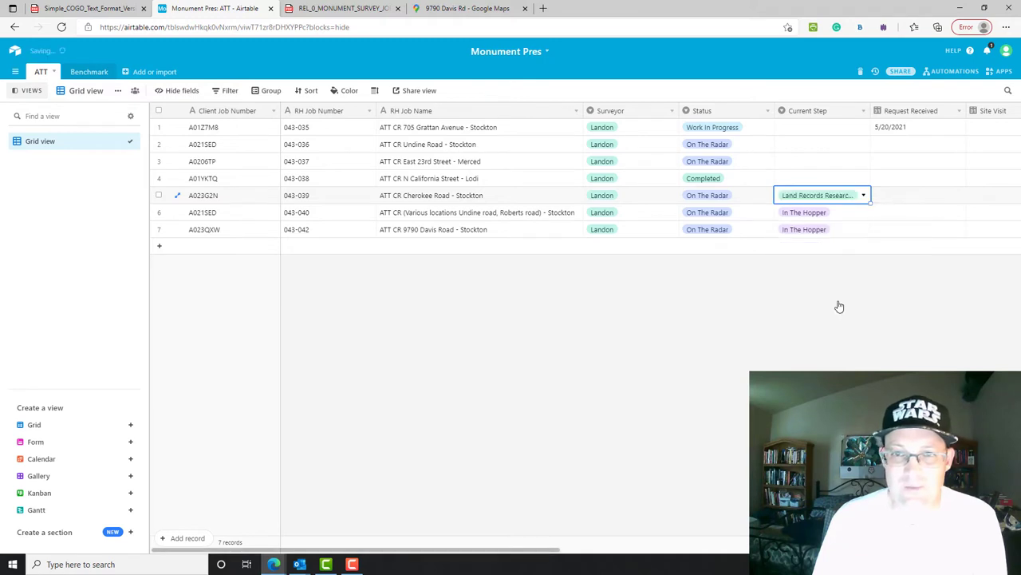
pyautogui.click(804, 182)
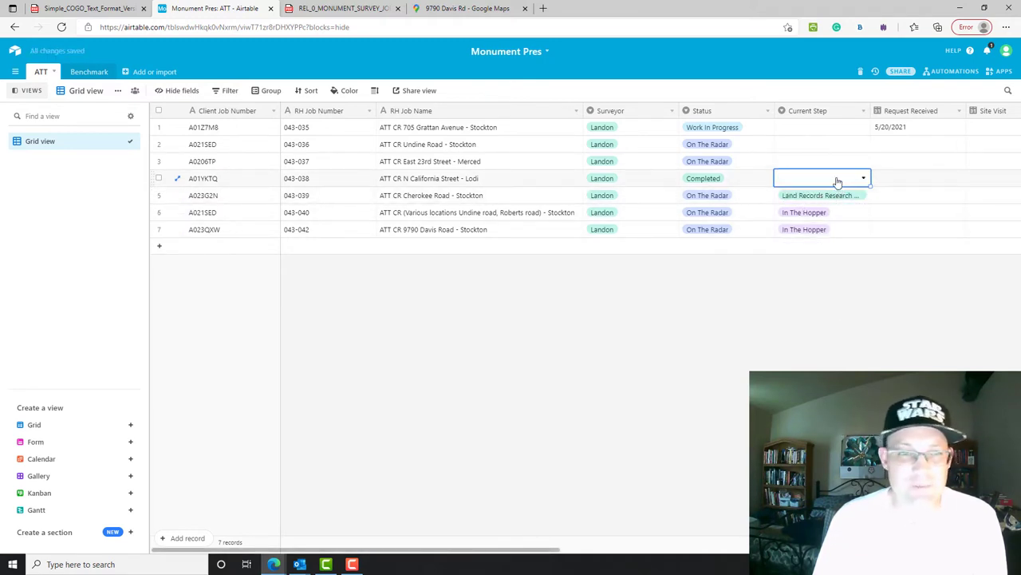
pyautogui.click(799, 181)
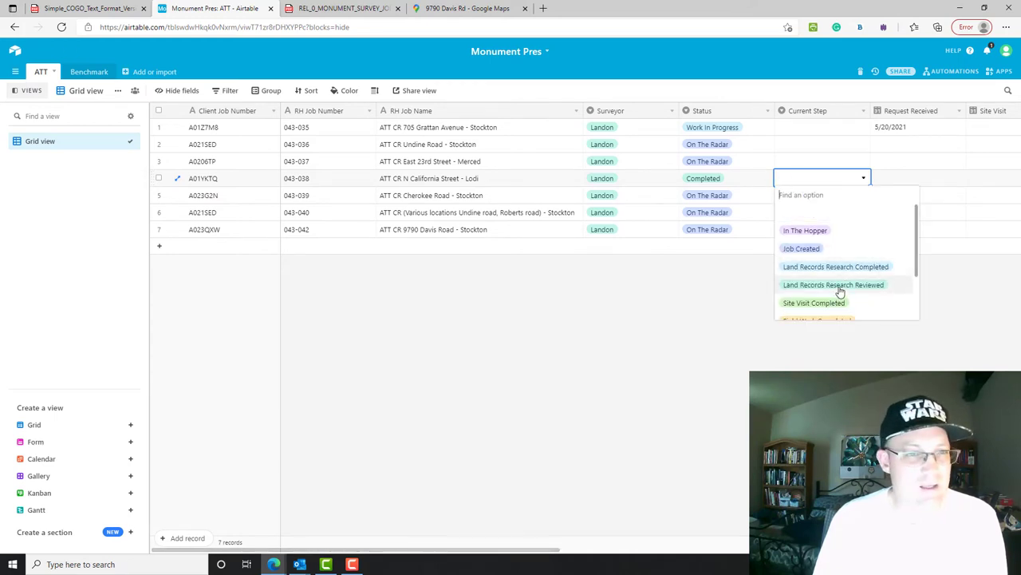
pyautogui.scroll(-3, 840, 293)
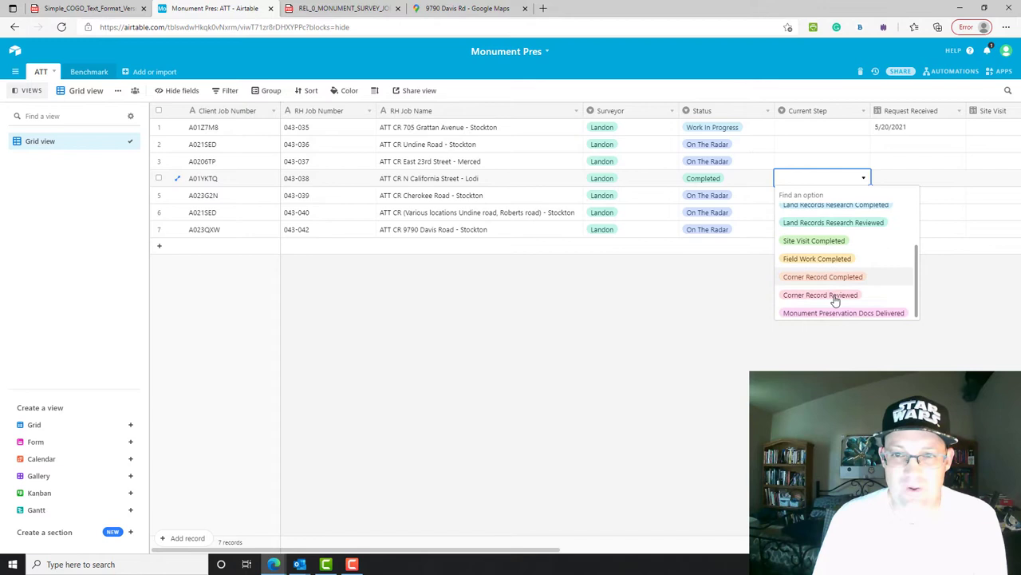
pyautogui.click(832, 312)
# - Set rows 3 and 2 to Job Created and row 1 to Monument Preservation Docs Delivered
pyautogui.doubleClick(814, 163)
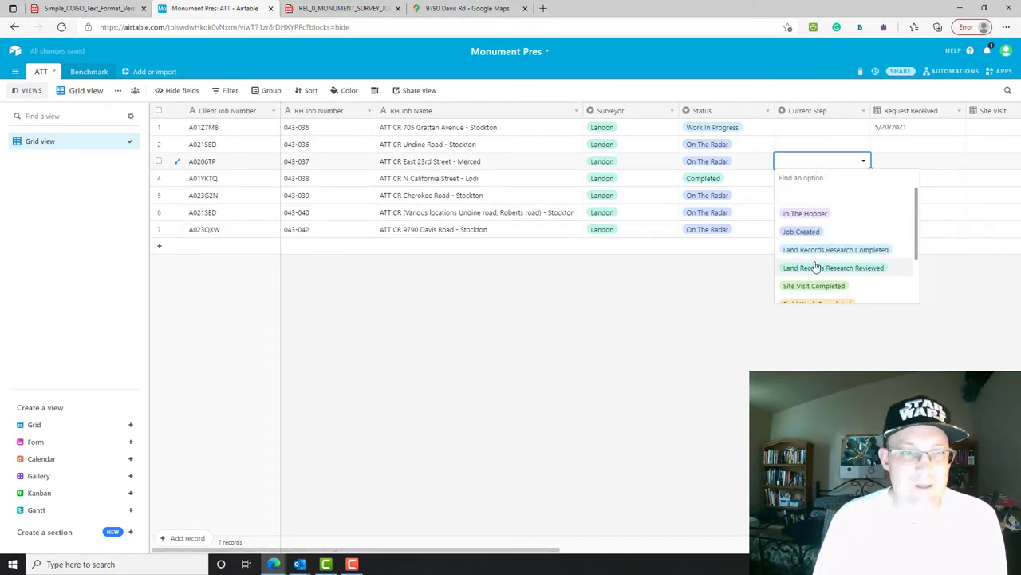
pyautogui.scroll(-2, 846, 247)
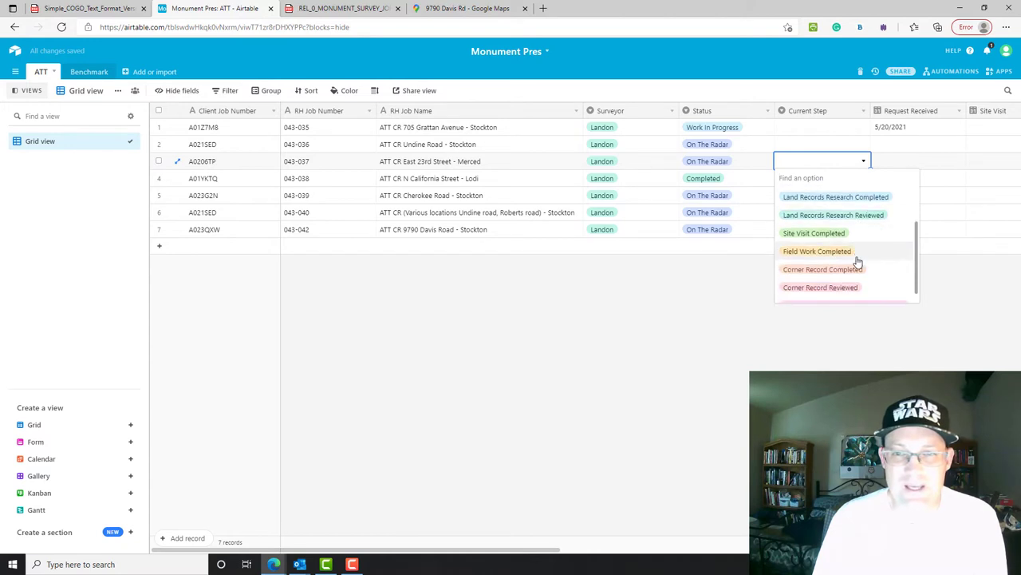
pyautogui.scroll(1, 846, 246)
pyautogui.scroll(1, 846, 243)
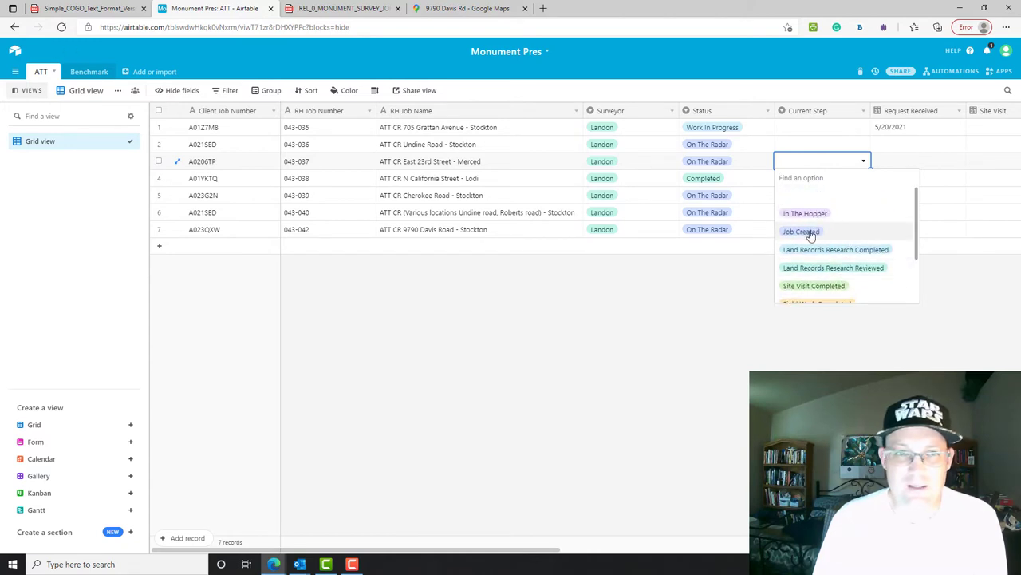
pyautogui.click(805, 232)
pyautogui.click(796, 144)
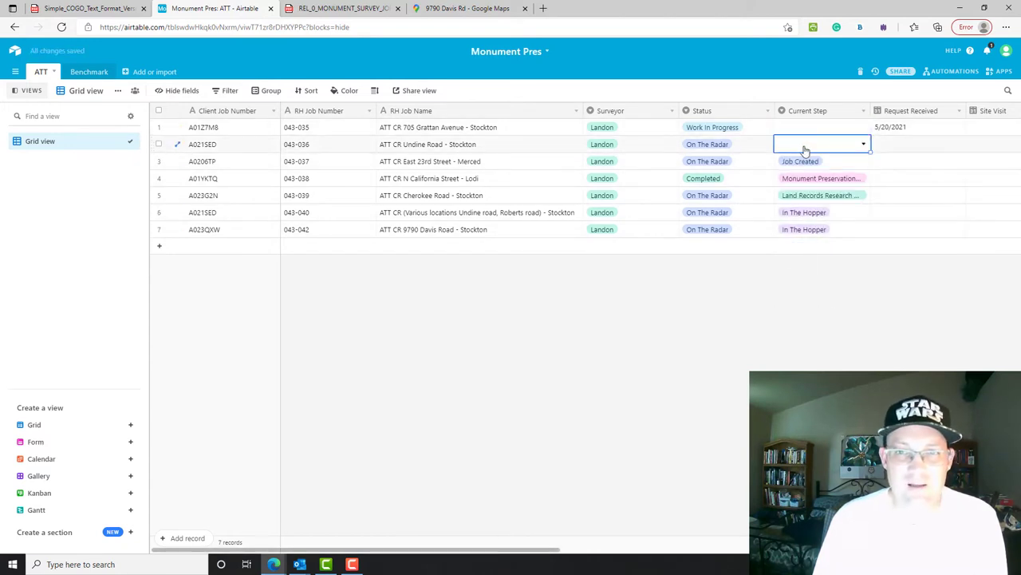
pyautogui.click(805, 148)
pyautogui.click(798, 214)
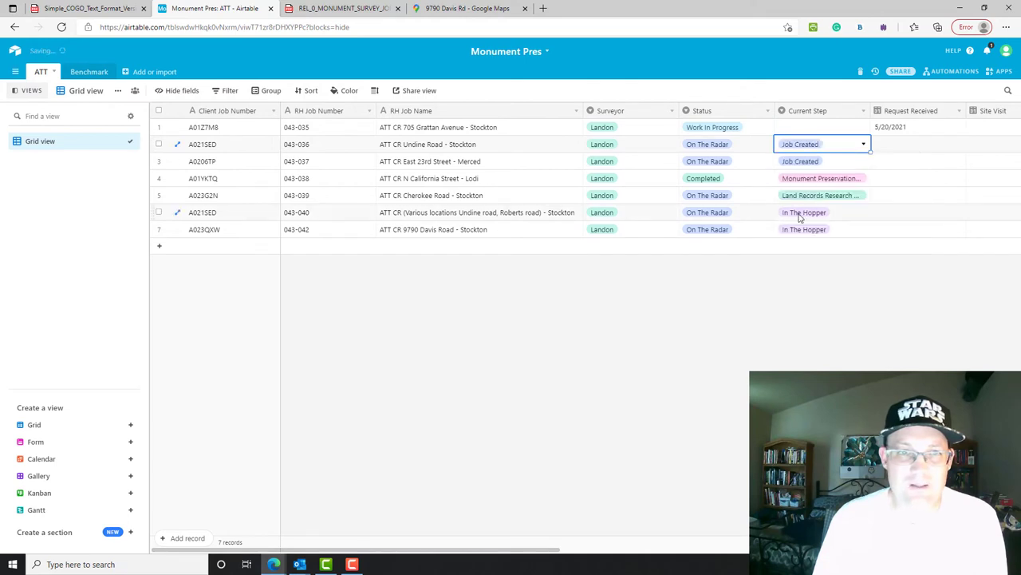
pyautogui.click(818, 128)
pyautogui.click(818, 128)
pyautogui.scroll(-3, 810, 247)
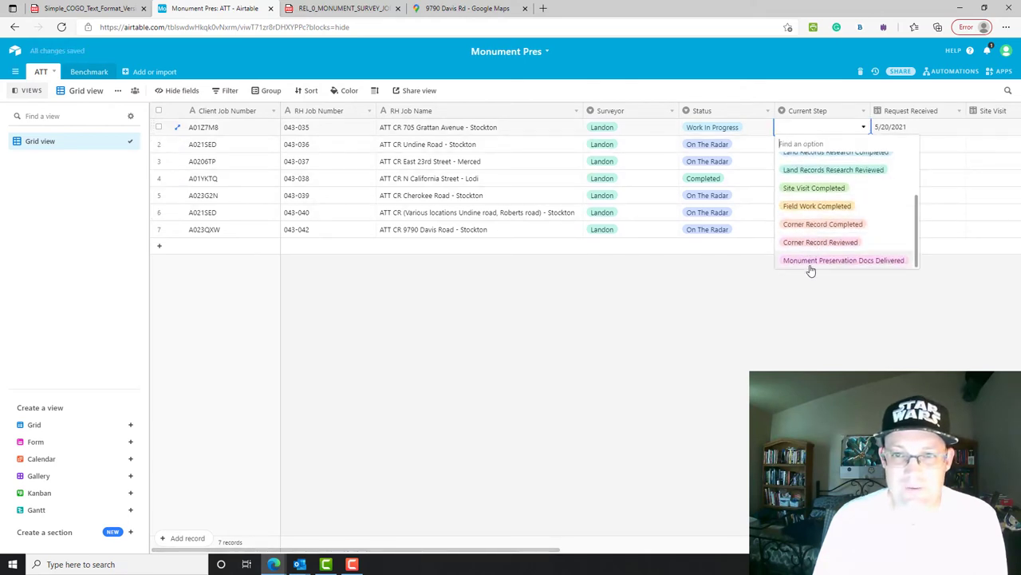
pyautogui.click(810, 267)
pyautogui.press('Escape')
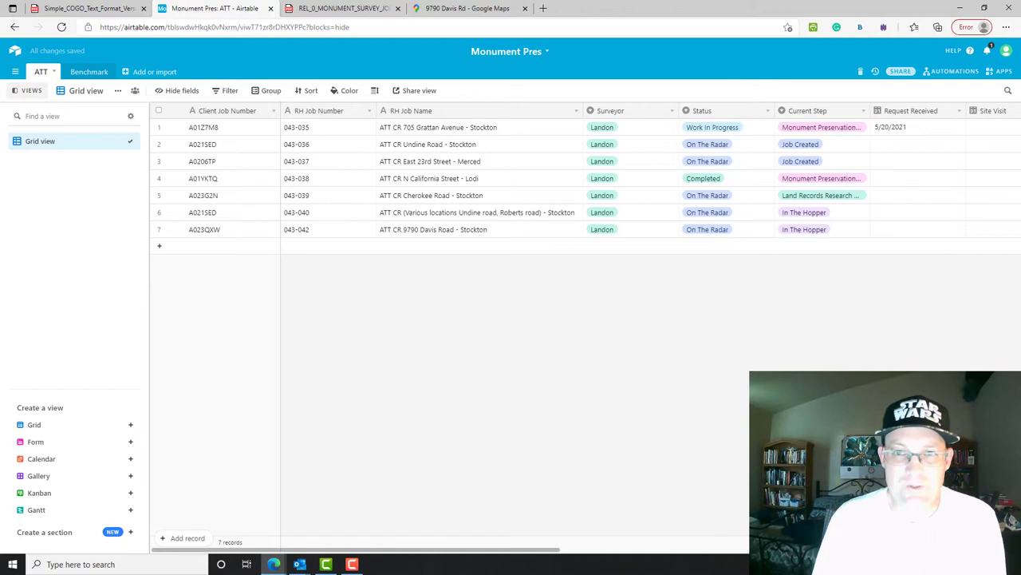
pyautogui.moveTo(447, 549); pyautogui.dragTo(648, 551)
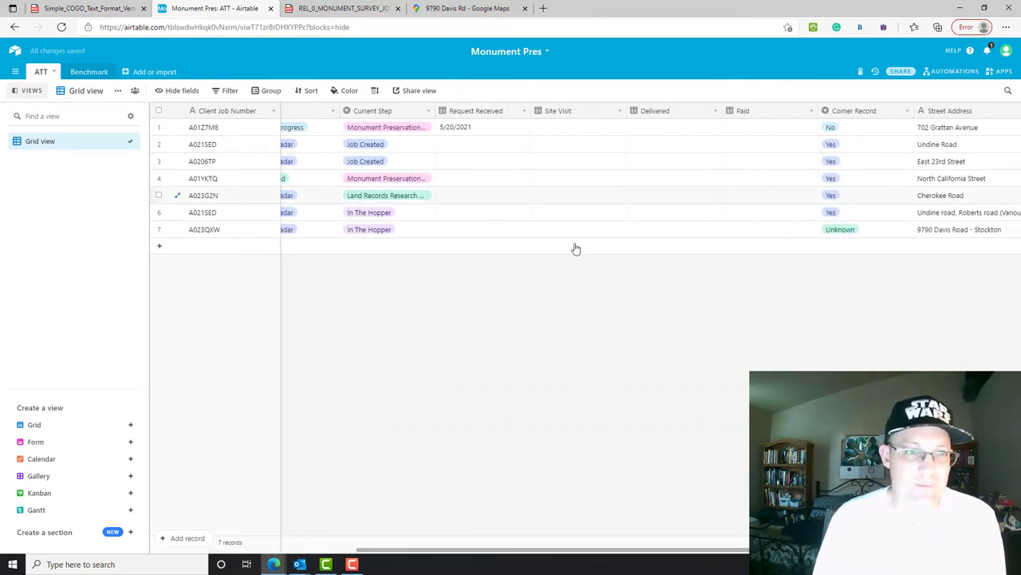
pyautogui.click(502, 231)
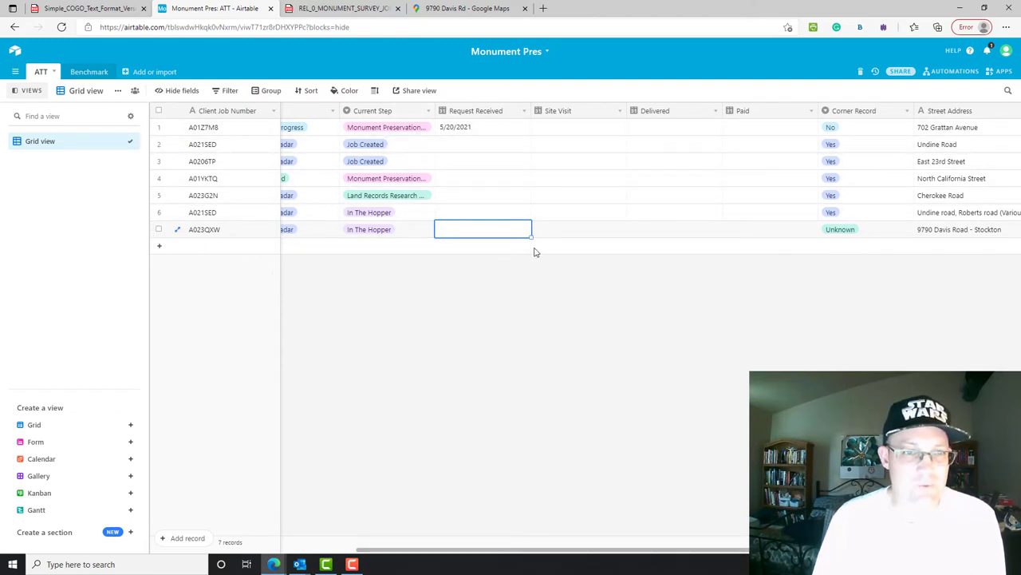
pyautogui.click(469, 231)
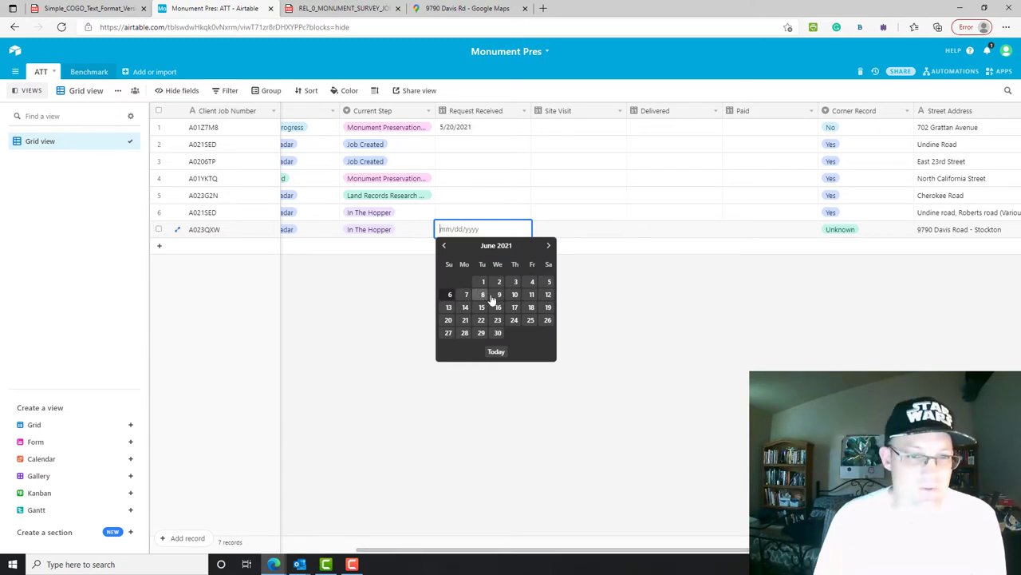
pyautogui.click(532, 282)
pyautogui.click(587, 233)
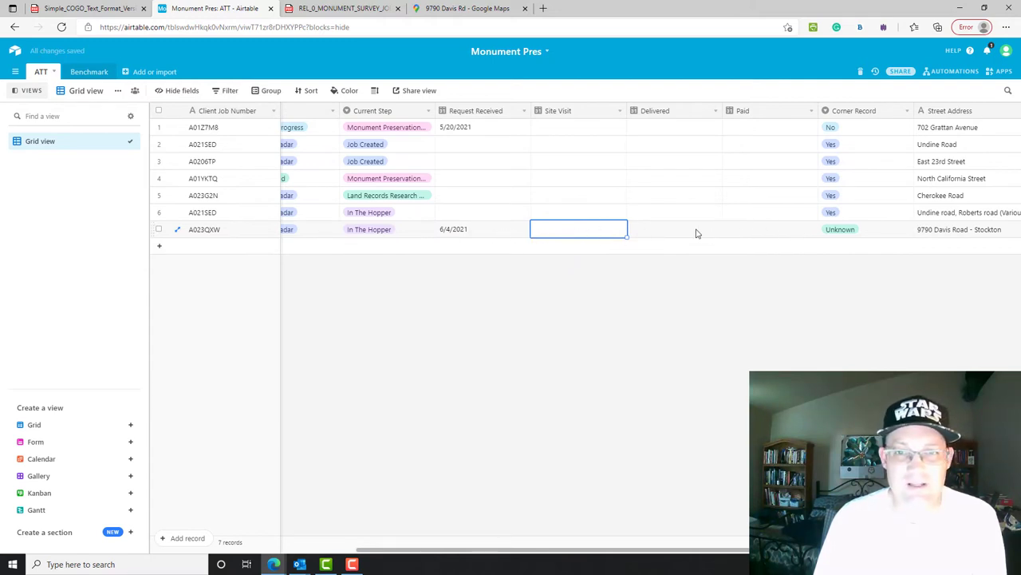
pyautogui.moveTo(558, 551); pyautogui.dragTo(393, 536)
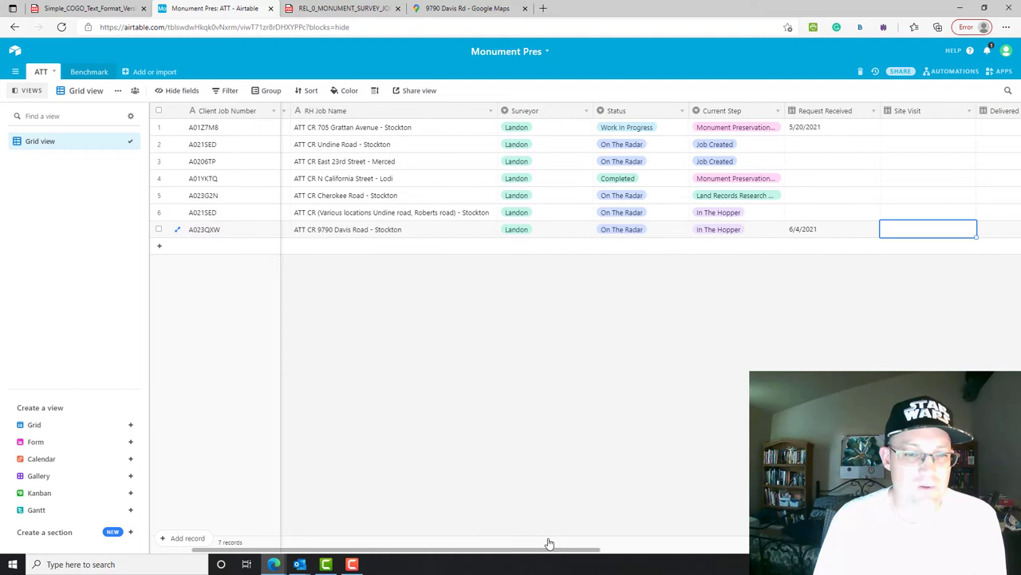
pyautogui.moveTo(549, 543); pyautogui.dragTo(464, 542)
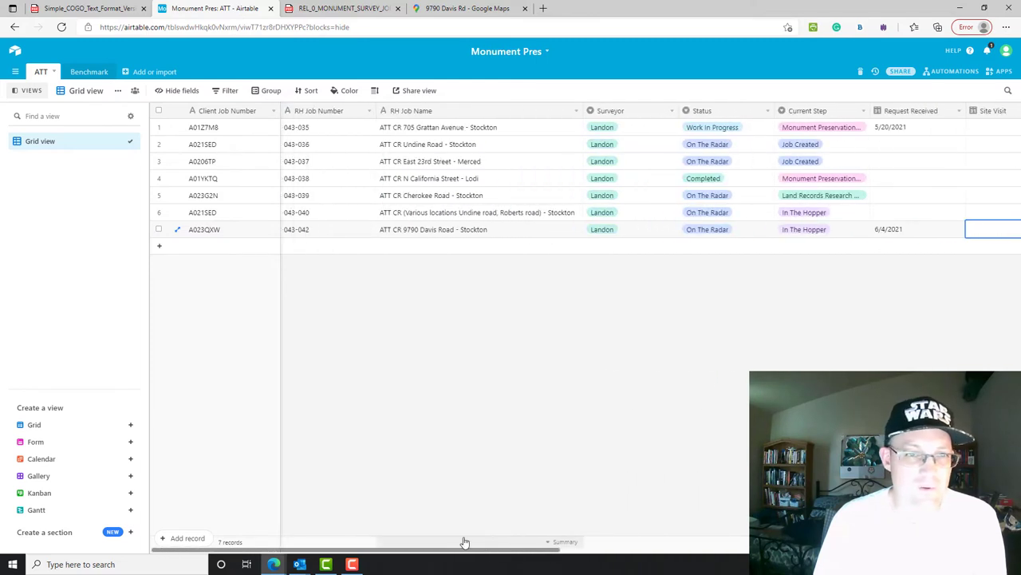
pyautogui.hscroll(6, 577, 540)
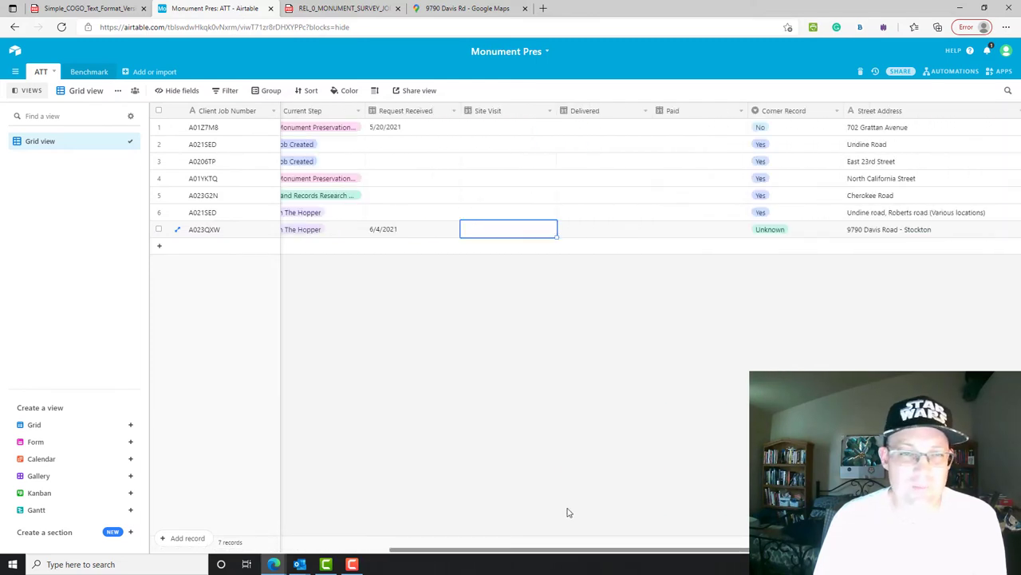
# - Rename the grid view to 'Main Grid View'
pyautogui.hscroll(-6, 568, 512)
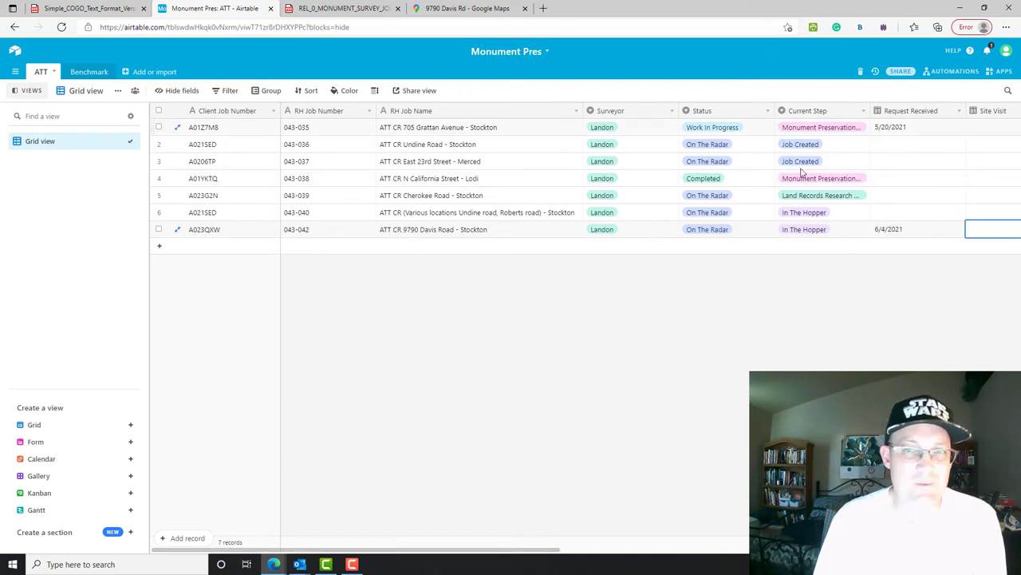
pyautogui.click(58, 144)
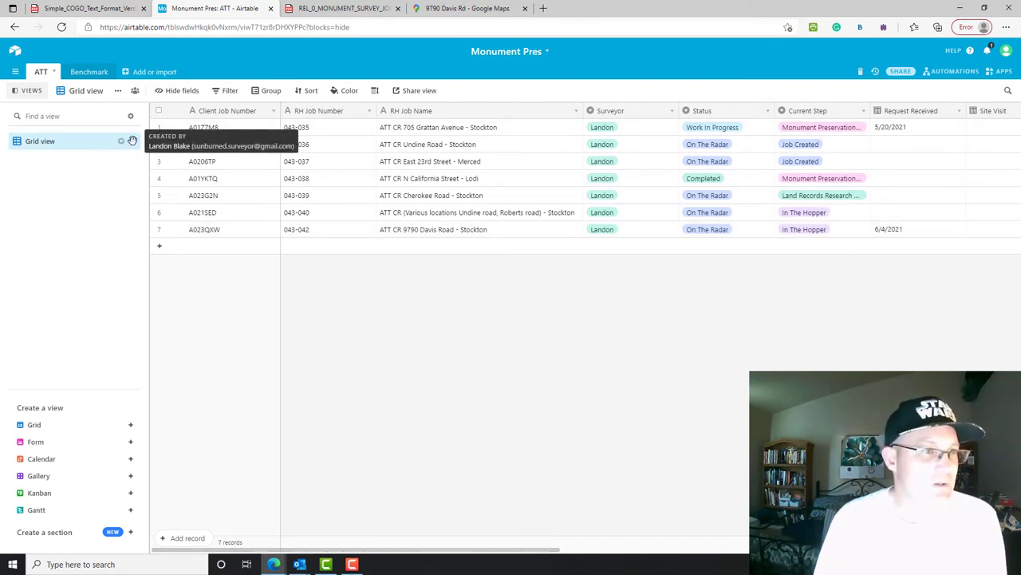
pyautogui.doubleClick(88, 91)
pyautogui.write('Main Gr')
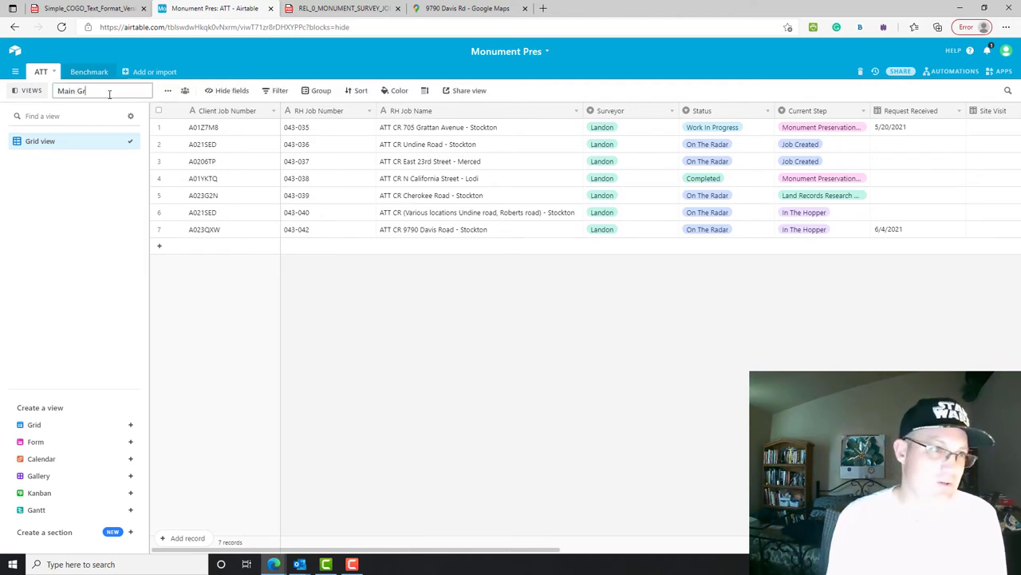
pyautogui.write('id View')
pyautogui.press('Return')
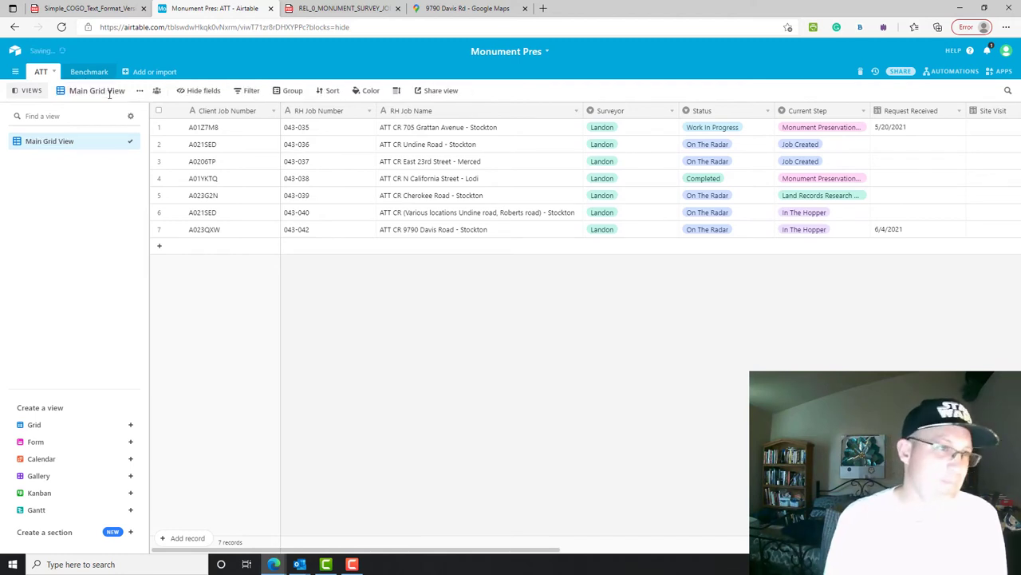
# - Create a Kanban view named 'Current Step Kanban View'
pyautogui.click(140, 92)
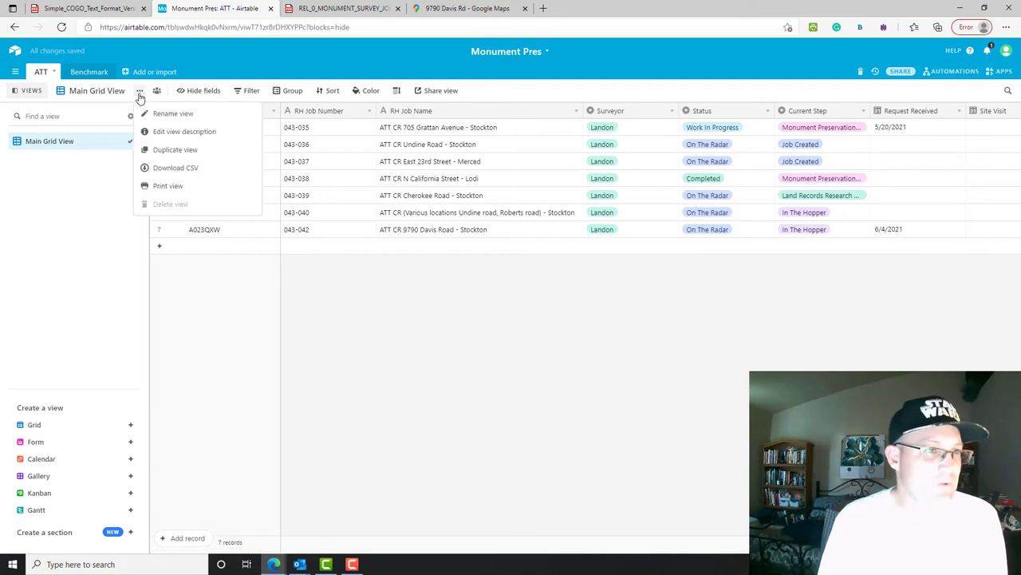
pyautogui.click(20, 91)
pyautogui.click(20, 92)
pyautogui.click(19, 93)
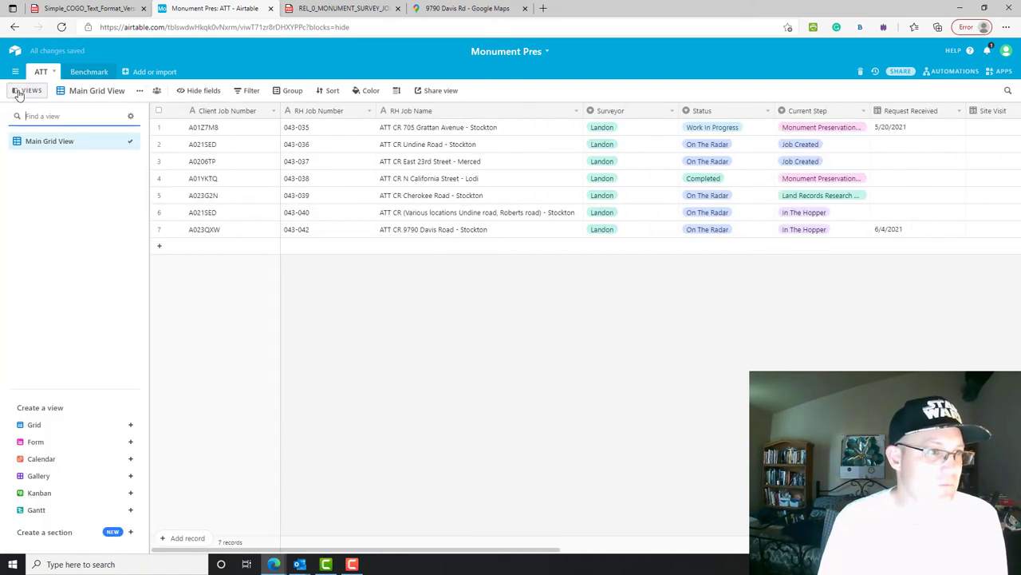
pyautogui.click(130, 496)
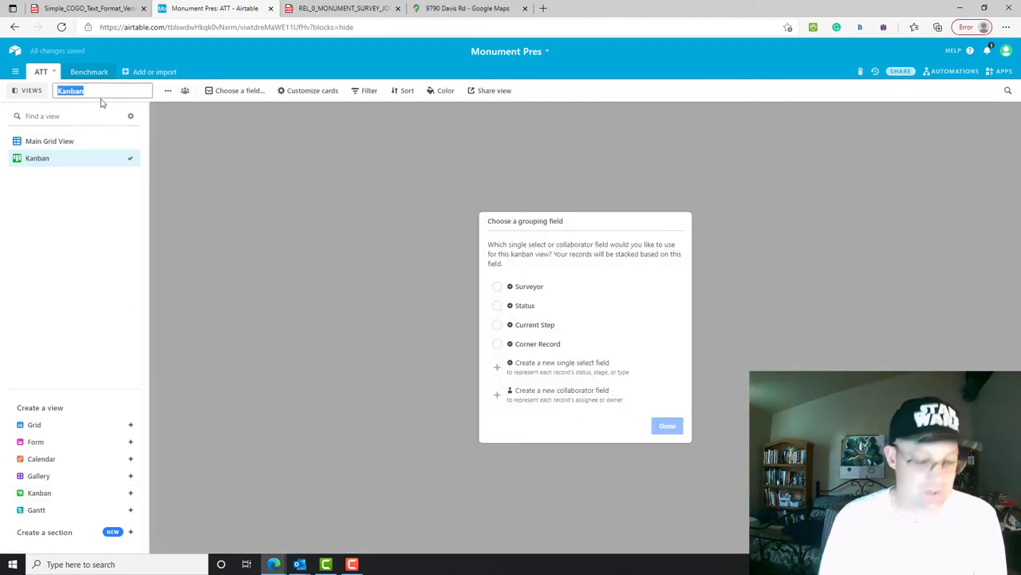
pyautogui.write('Current S')
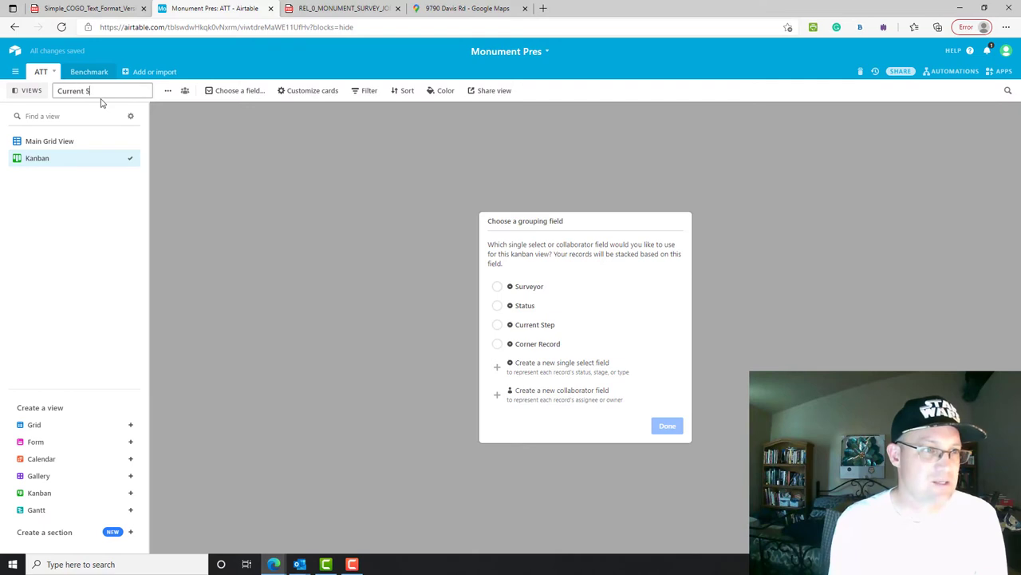
pyautogui.write('tep Kanban')
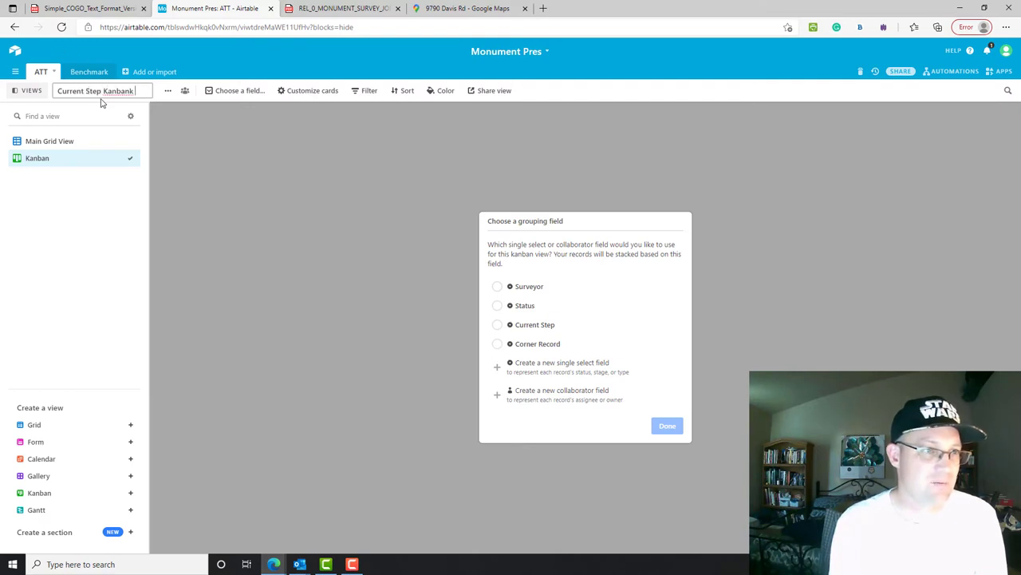
pyautogui.write(' View')
pyautogui.press('Return')
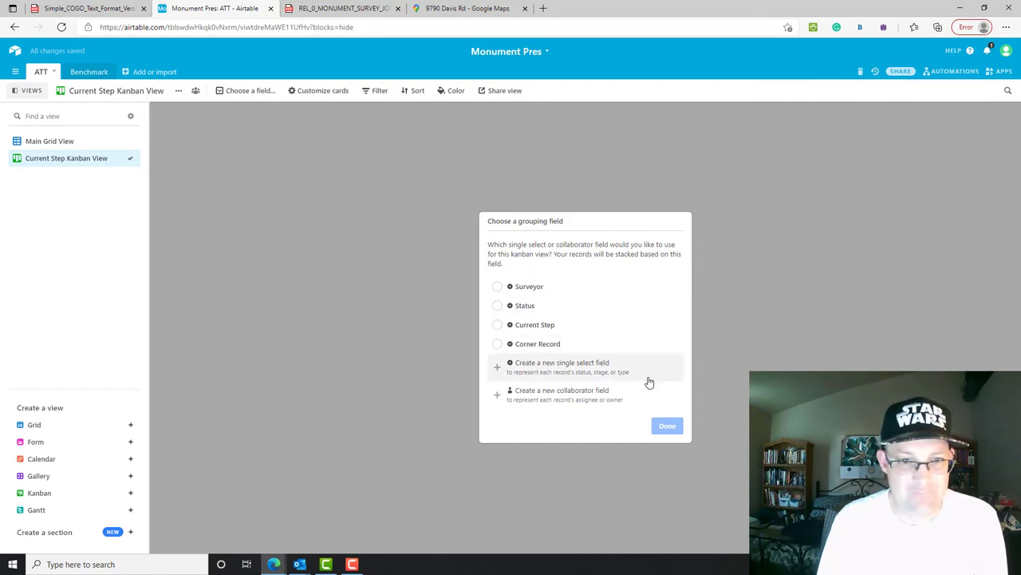
pyautogui.click(540, 326)
pyautogui.click(667, 426)
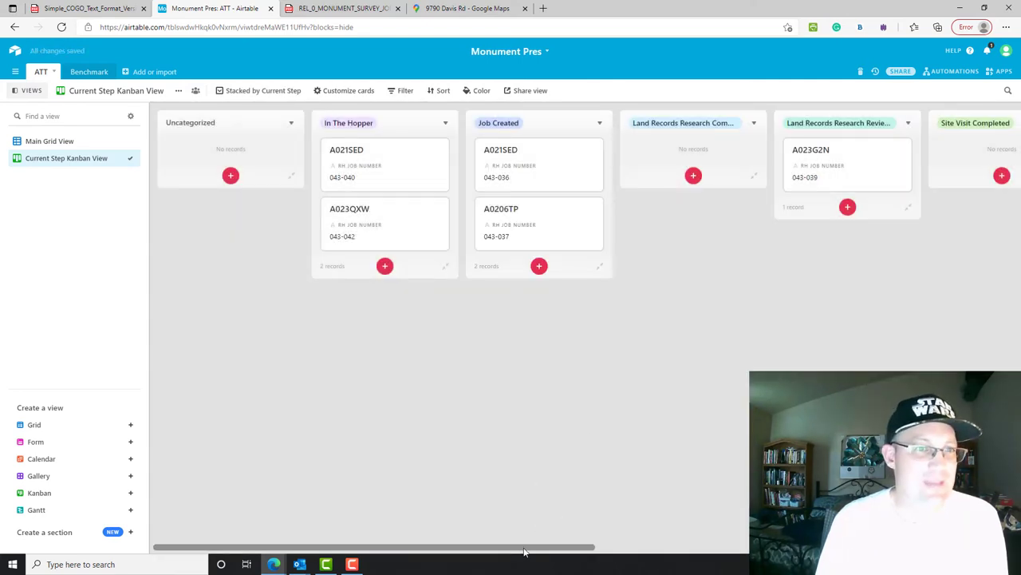
pyautogui.hscroll(10, 482, 550)
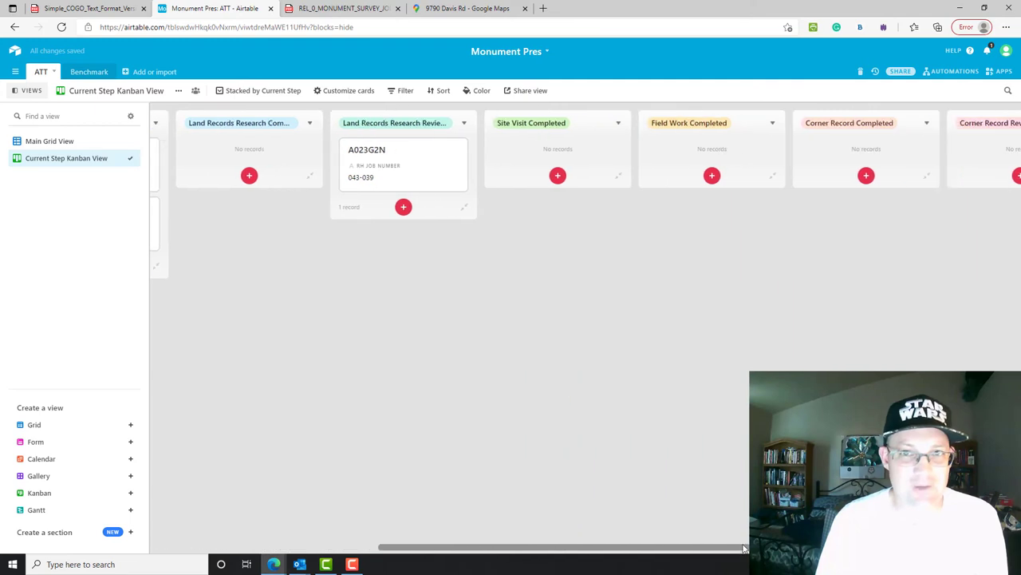
pyautogui.hscroll(-10, 643, 537)
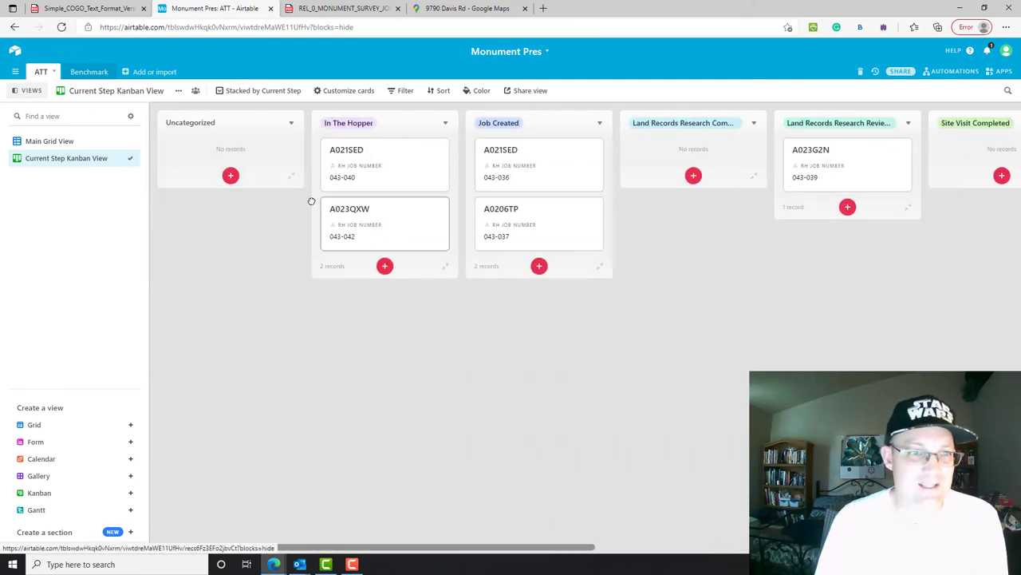
pyautogui.moveTo(398, 248); pyautogui.dragTo(383, 232)
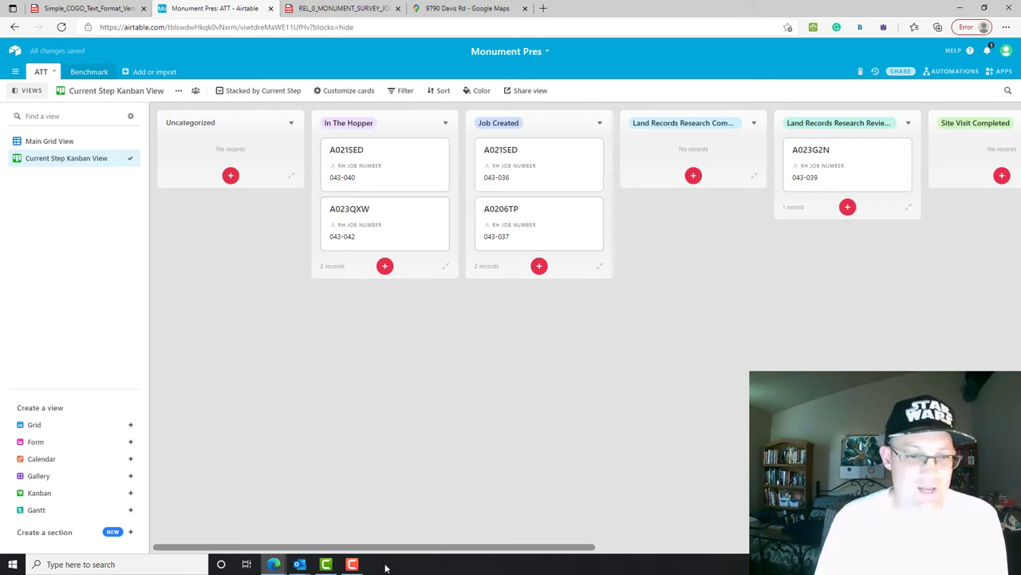
pyautogui.moveTo(427, 549); pyautogui.dragTo(300, 520)
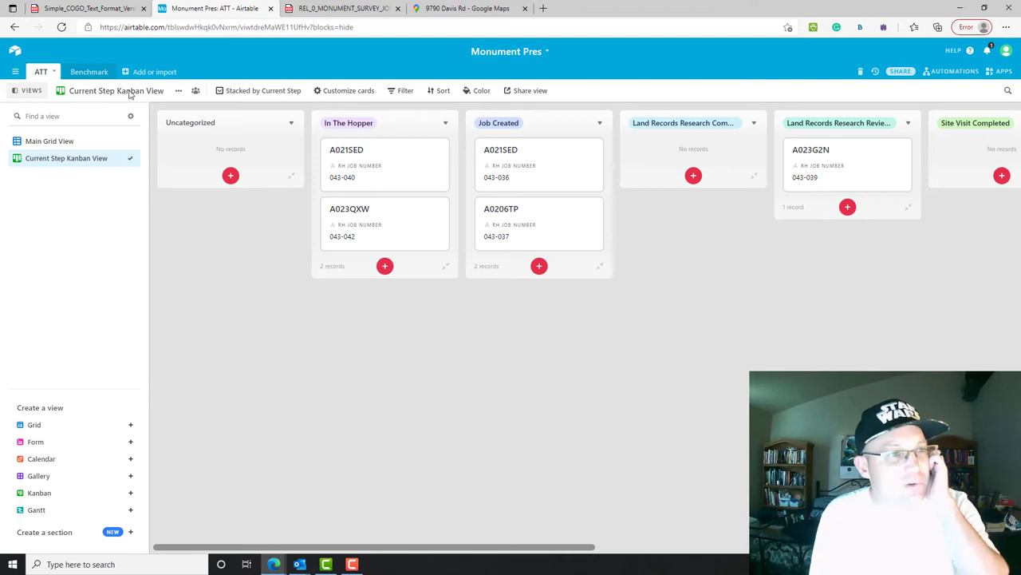
# - In Main Grid View, duplicate Current Step with its cells and name the copy 'Next Step'
pyautogui.click(55, 141)
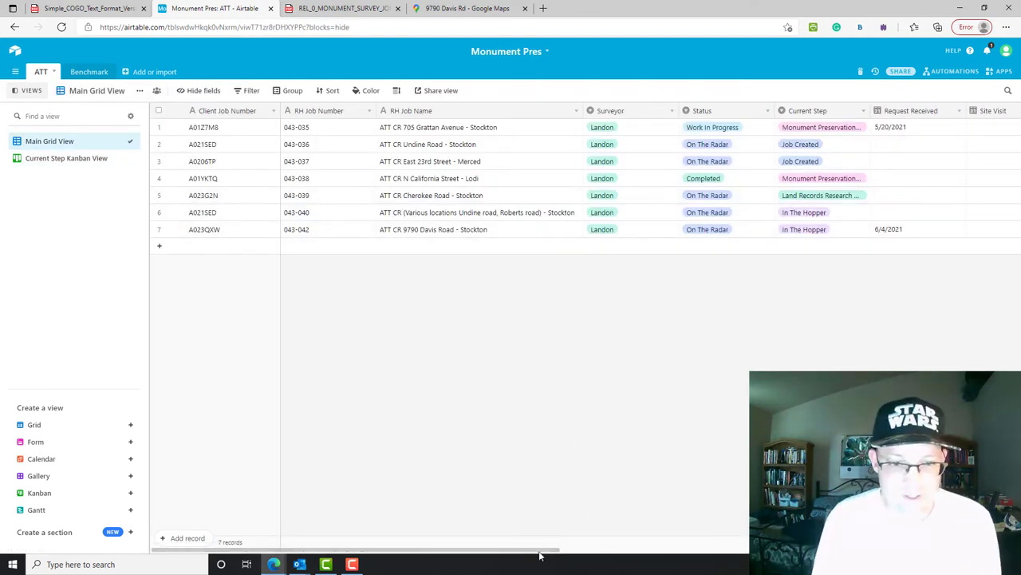
pyautogui.moveTo(541, 554); pyautogui.dragTo(653, 554)
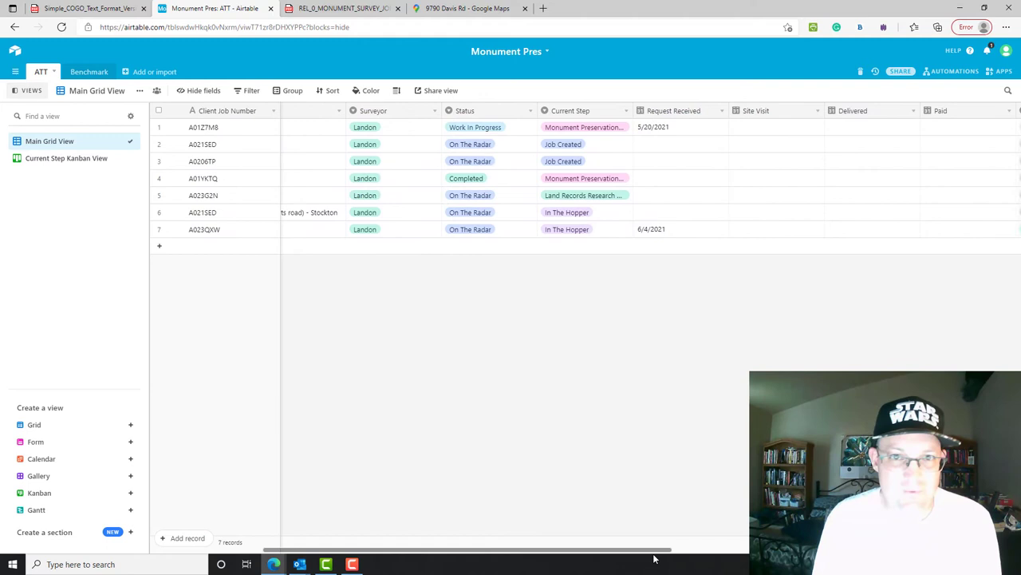
pyautogui.click(621, 113)
pyautogui.click(576, 203)
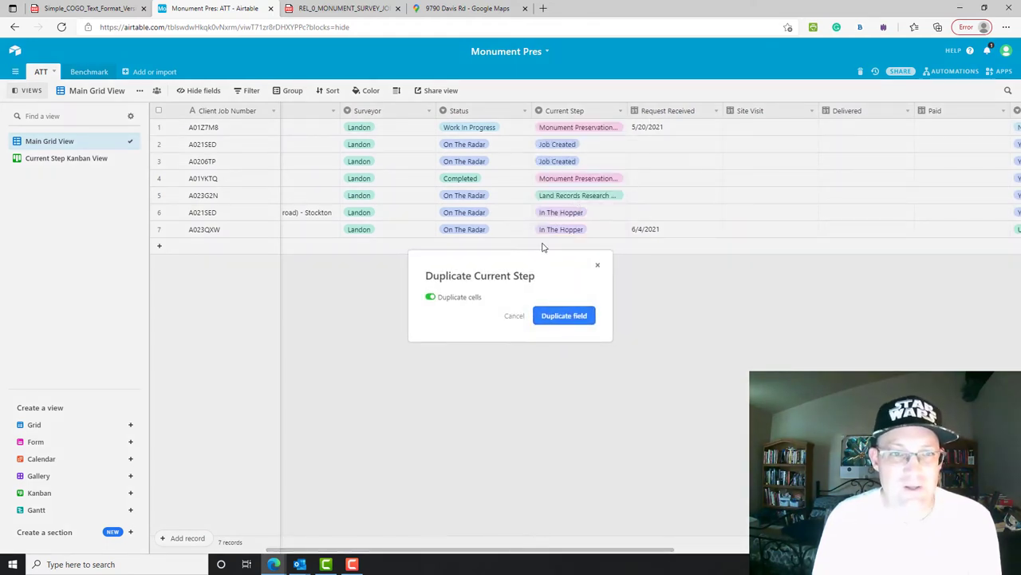
pyautogui.click(550, 316)
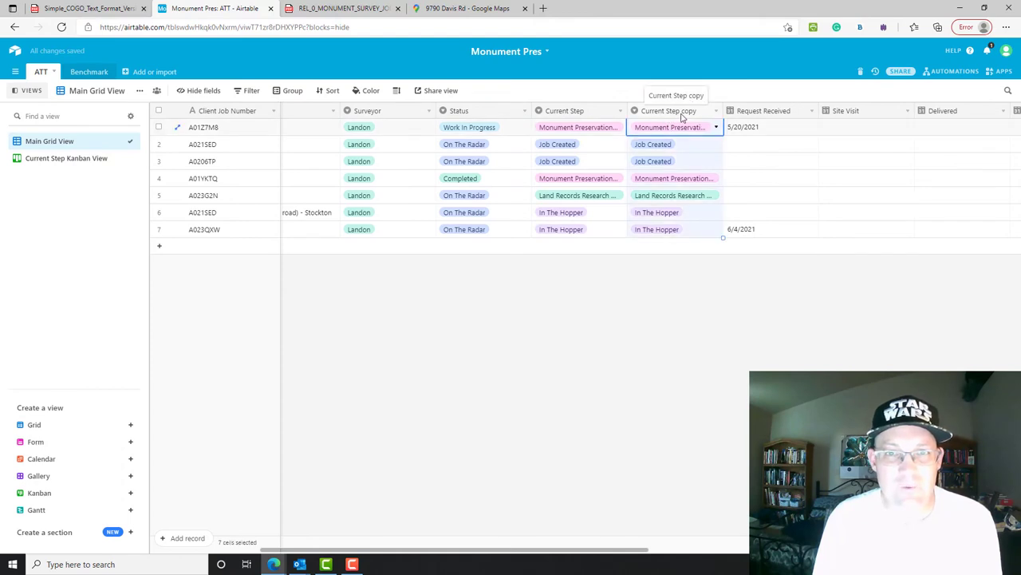
pyautogui.doubleClick(683, 113)
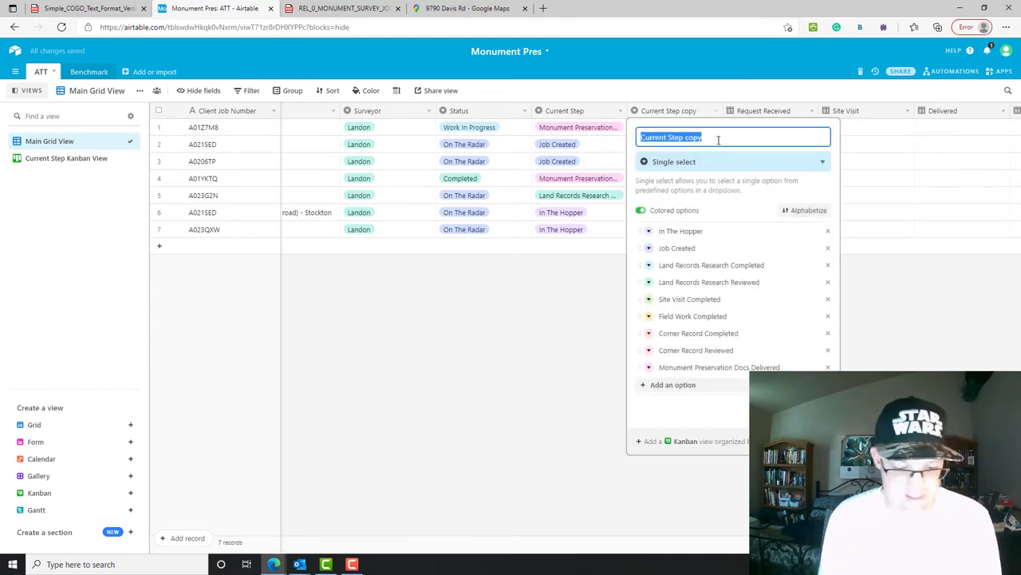
pyautogui.write('Next Step')
pyautogui.press('Return')
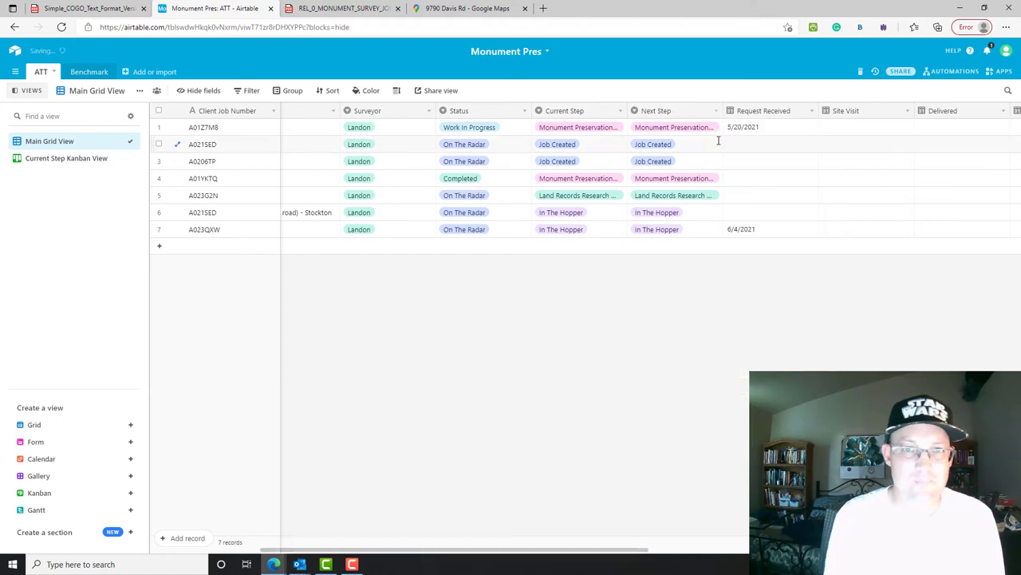
# - Set Next Step to Land Records Research Completed for rows 2–3 and Site Visit Completed for row 5
pyautogui.click(705, 131)
pyautogui.click(708, 130)
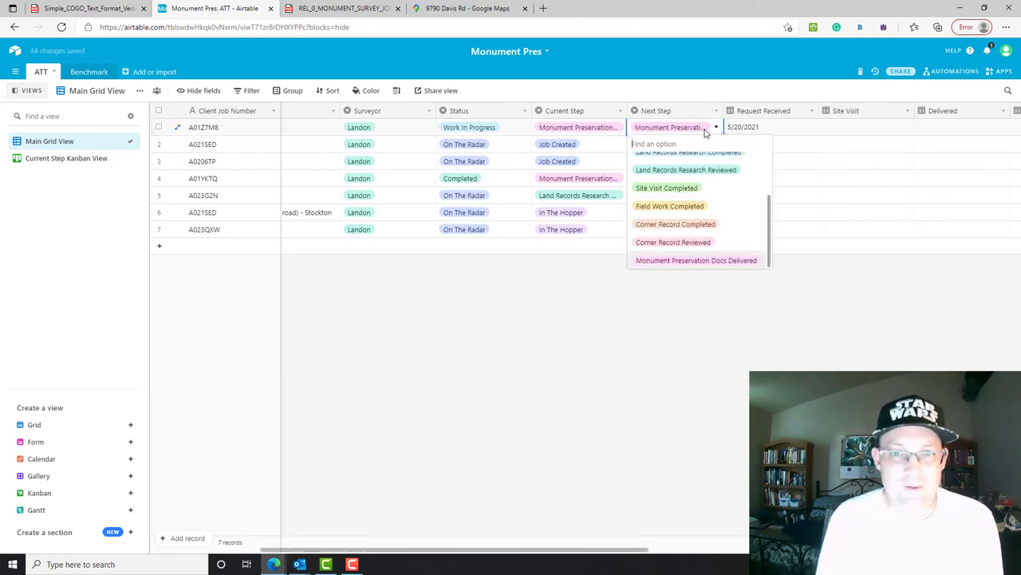
pyautogui.click(712, 130)
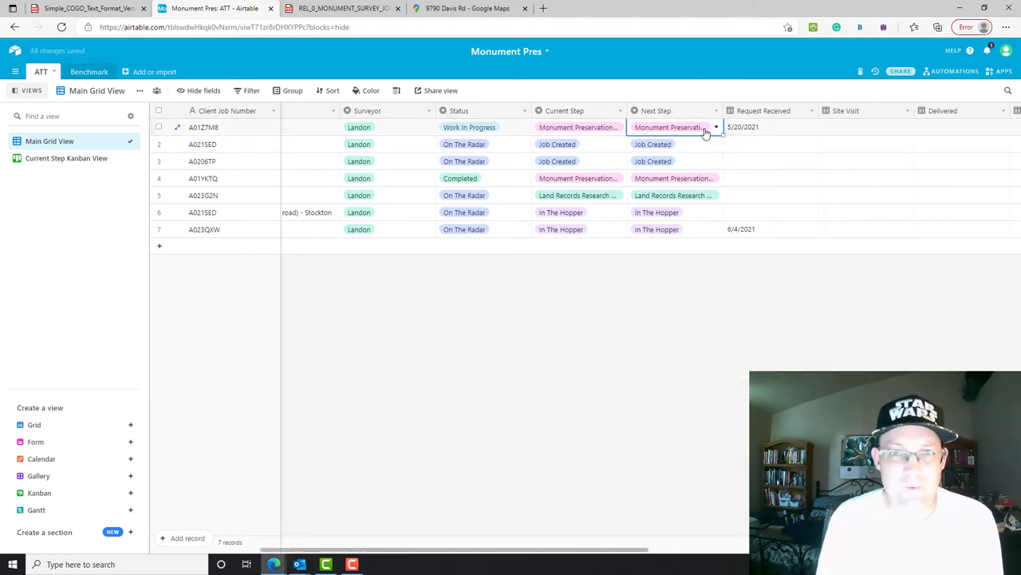
pyautogui.click(666, 146)
pyautogui.click(663, 146)
pyautogui.click(669, 233)
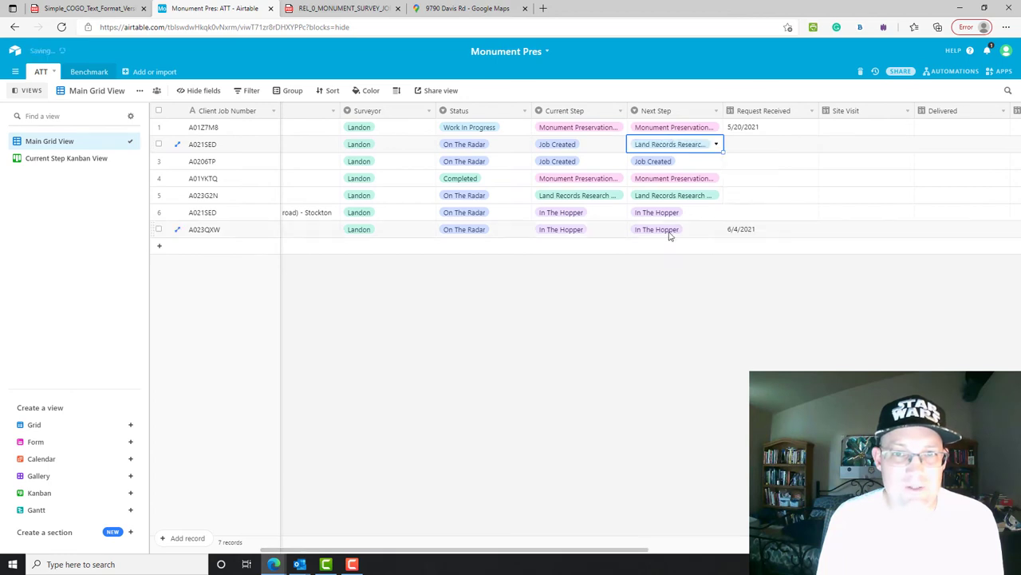
pyautogui.click(664, 162)
pyautogui.click(664, 162)
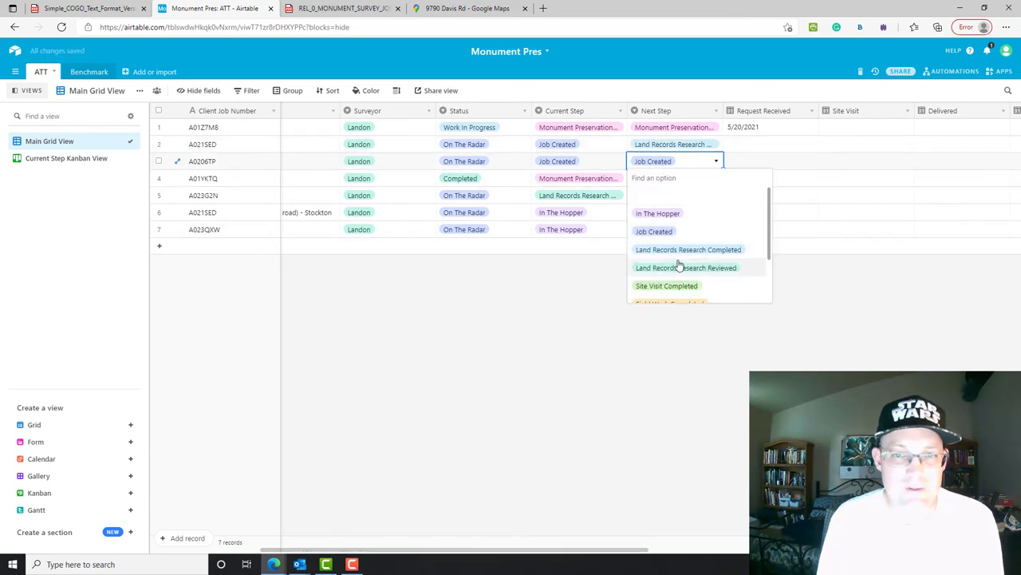
pyautogui.click(678, 249)
pyautogui.click(683, 180)
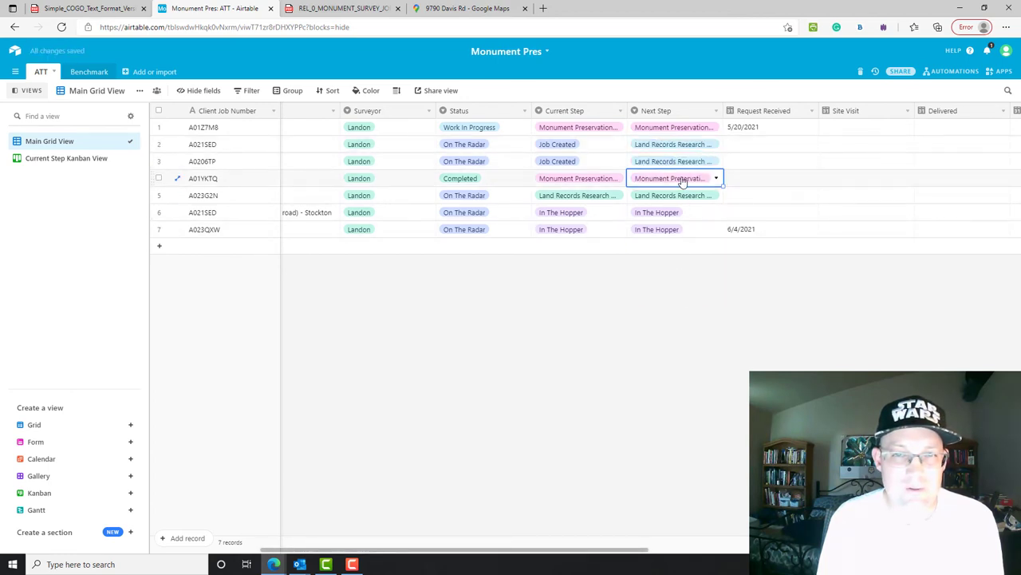
pyautogui.click(676, 198)
pyautogui.click(676, 199)
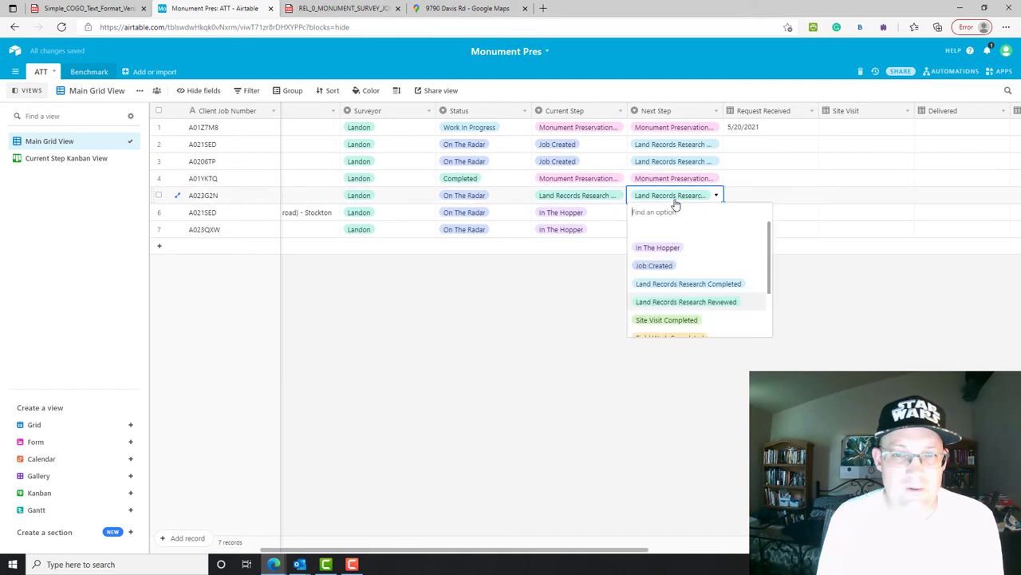
pyautogui.click(678, 320)
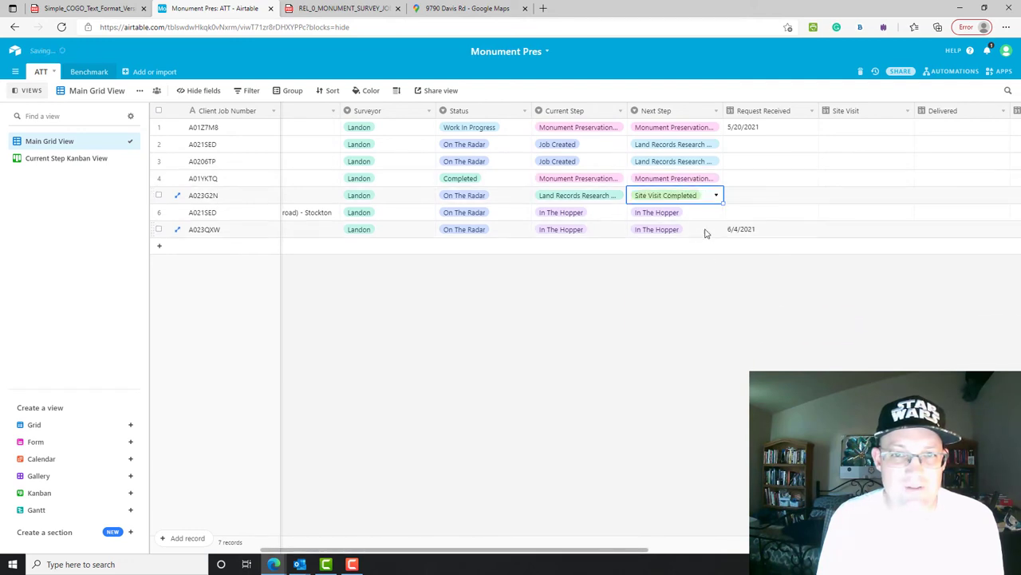
# - Reword the first Next Step options: present-tense Job Created, drop 'Completed' from Land Records Research, Reviewed to Review
pyautogui.click(716, 111)
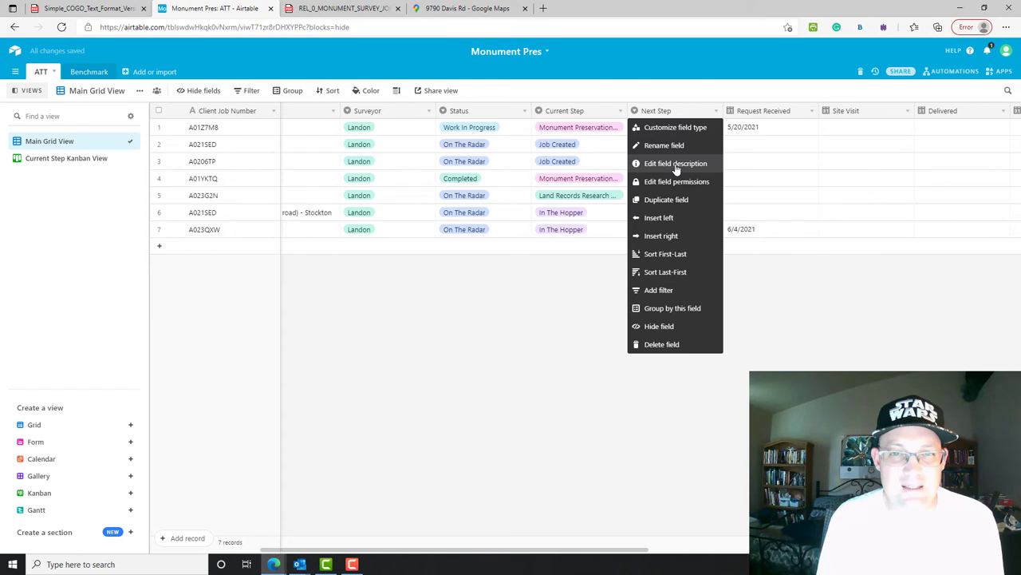
pyautogui.click(675, 128)
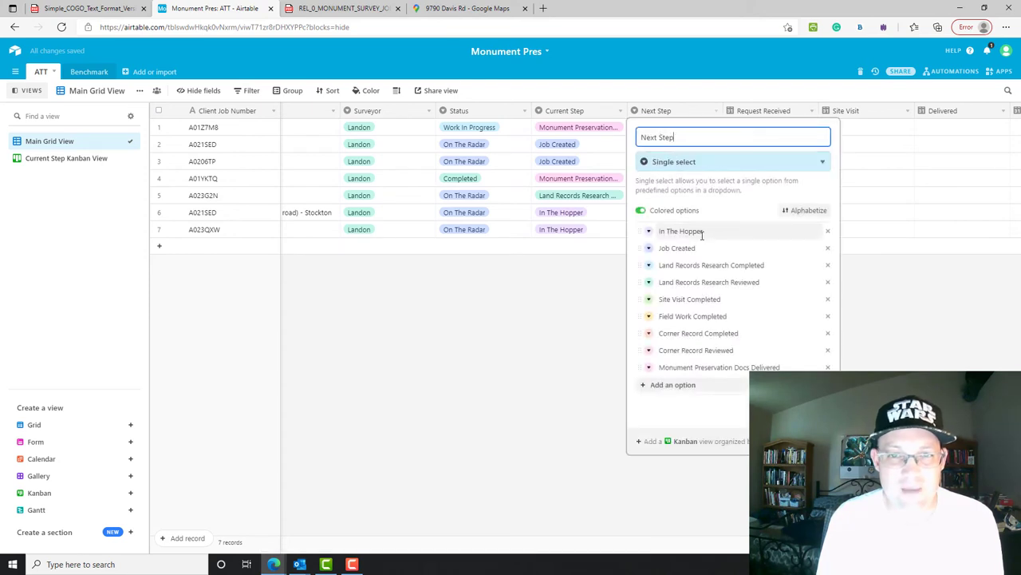
pyautogui.click(729, 251)
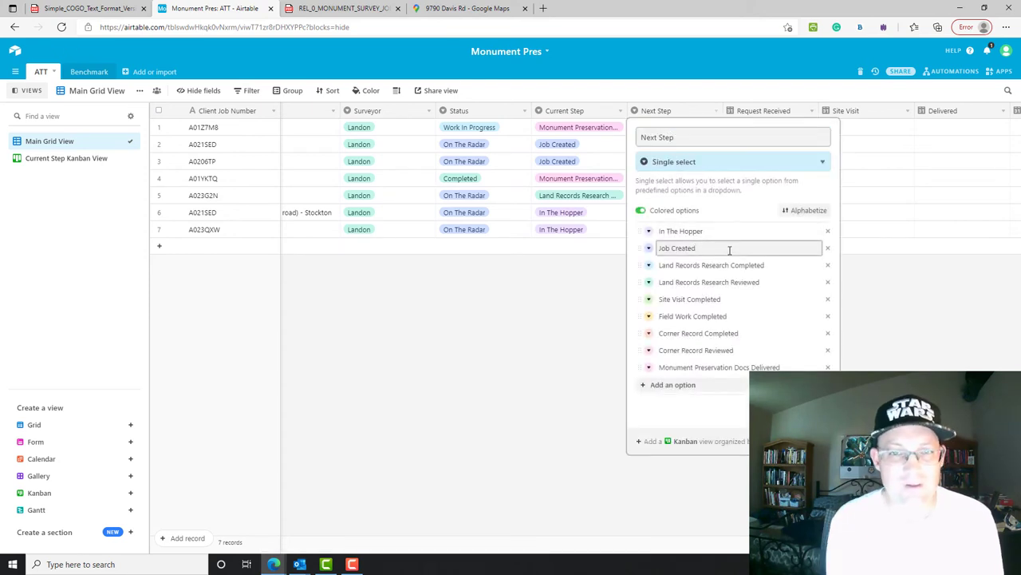
pyautogui.press('BackSpace')
pyautogui.press('BackSpace')
pyautogui.press('BackSpace')
pyautogui.press('BackSpace')
pyautogui.press('BackSpace')
pyautogui.press('BackSpace')
pyautogui.press('BackSpace')
pyautogui.press('BackSpace')
pyautogui.press('BackSpace')
pyautogui.press('BackSpace')
pyautogui.press('BackSpace')
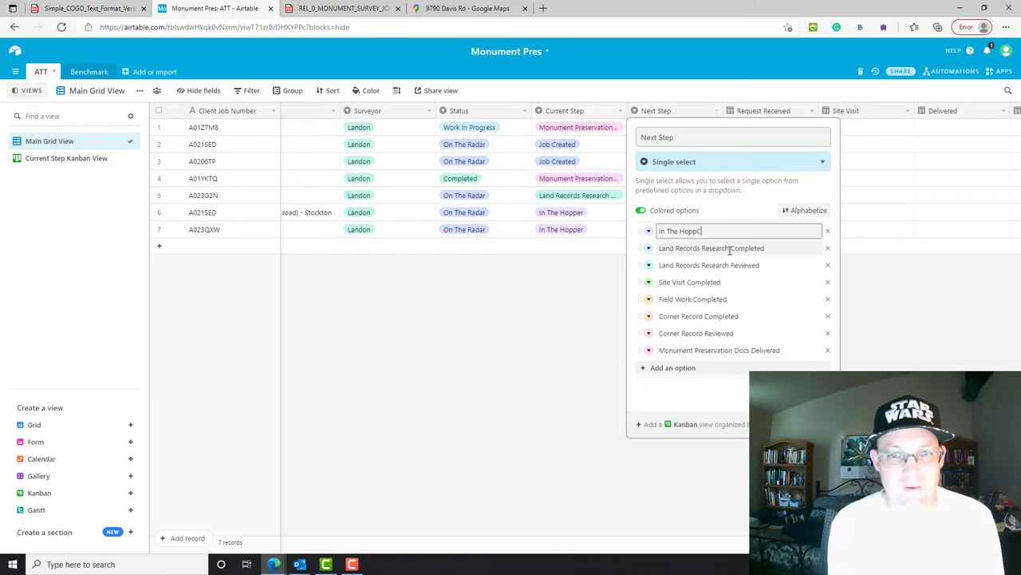
pyautogui.press('Return')
pyautogui.write('Create Job')
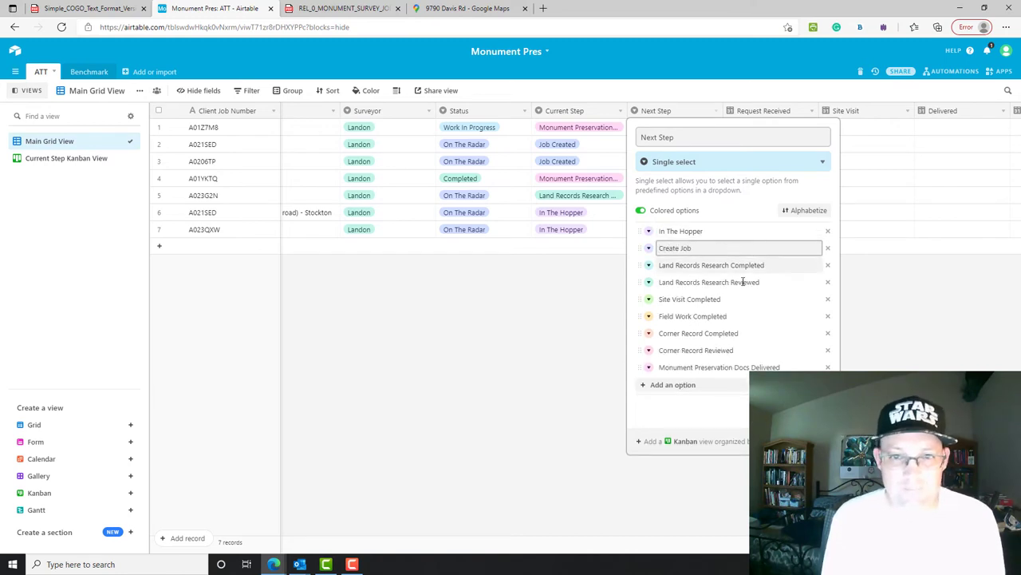
pyautogui.click(754, 265)
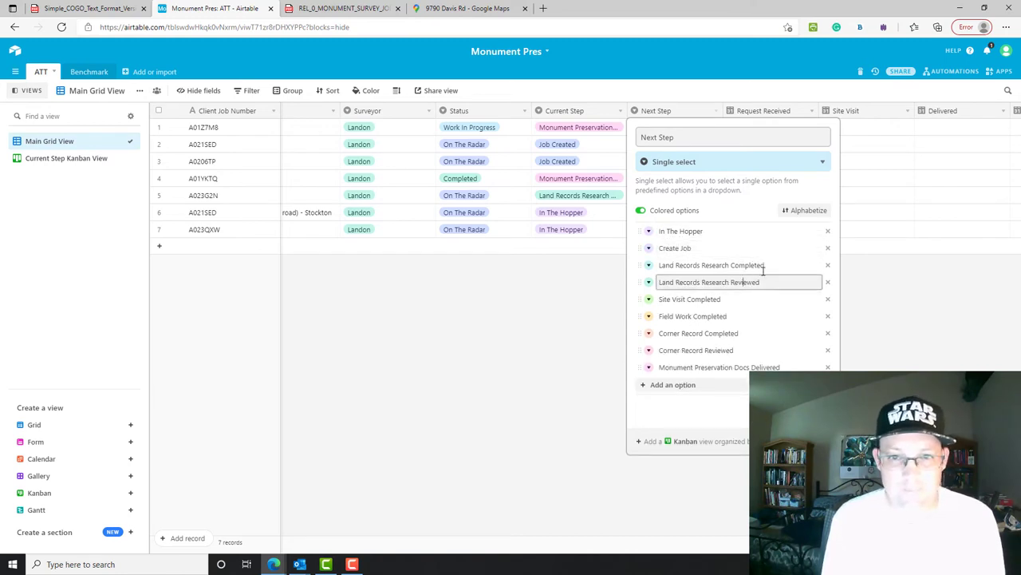
pyautogui.moveTo(766, 265); pyautogui.dragTo(725, 265)
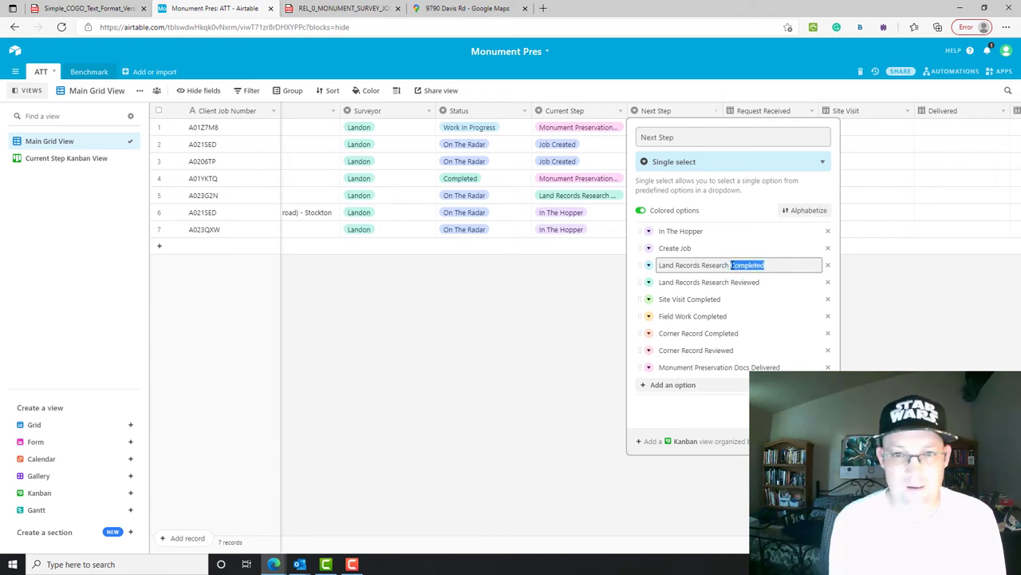
pyautogui.press('BackSpace')
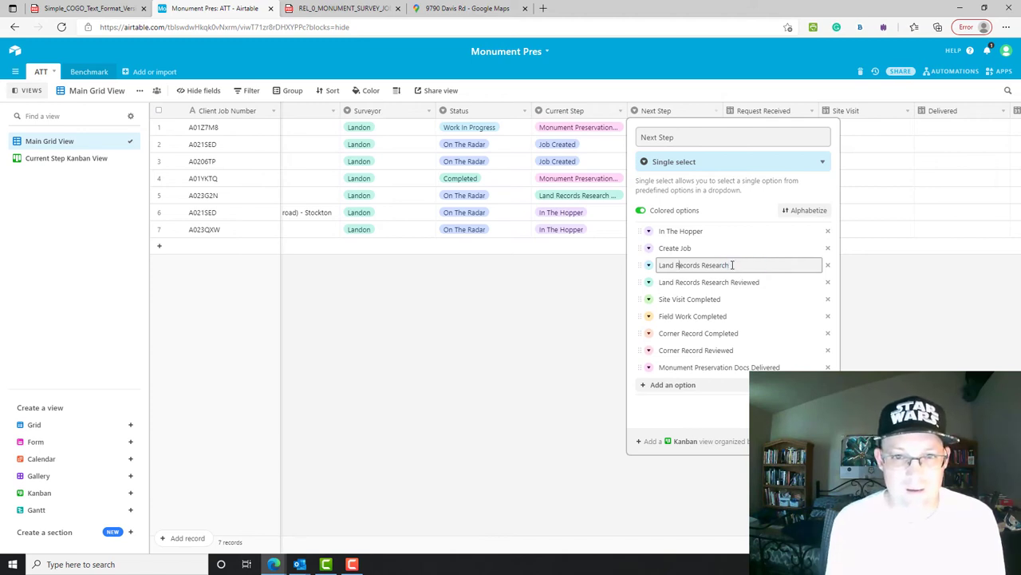
pyautogui.click(774, 284)
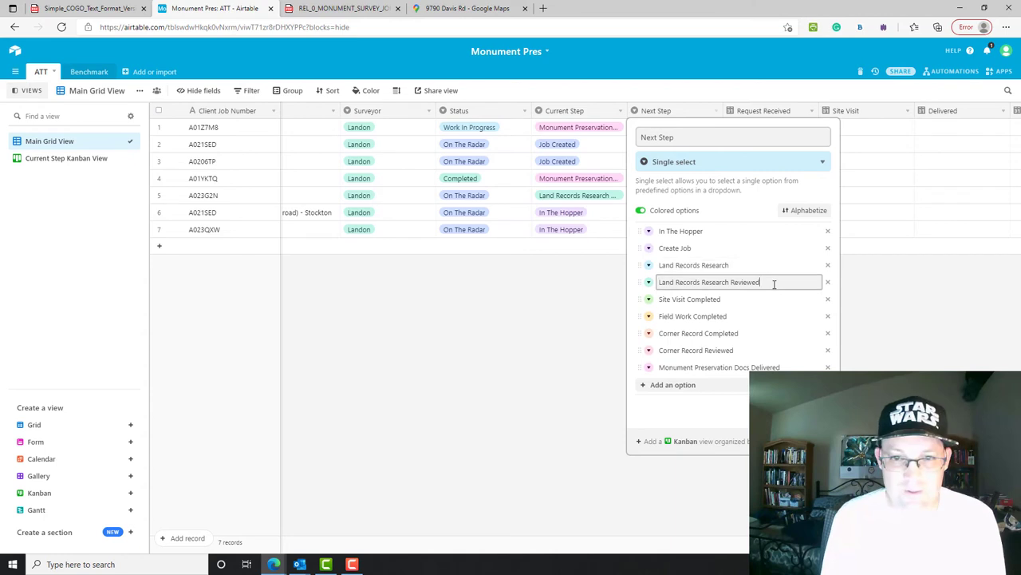
pyautogui.moveTo(763, 284); pyautogui.dragTo(758, 283)
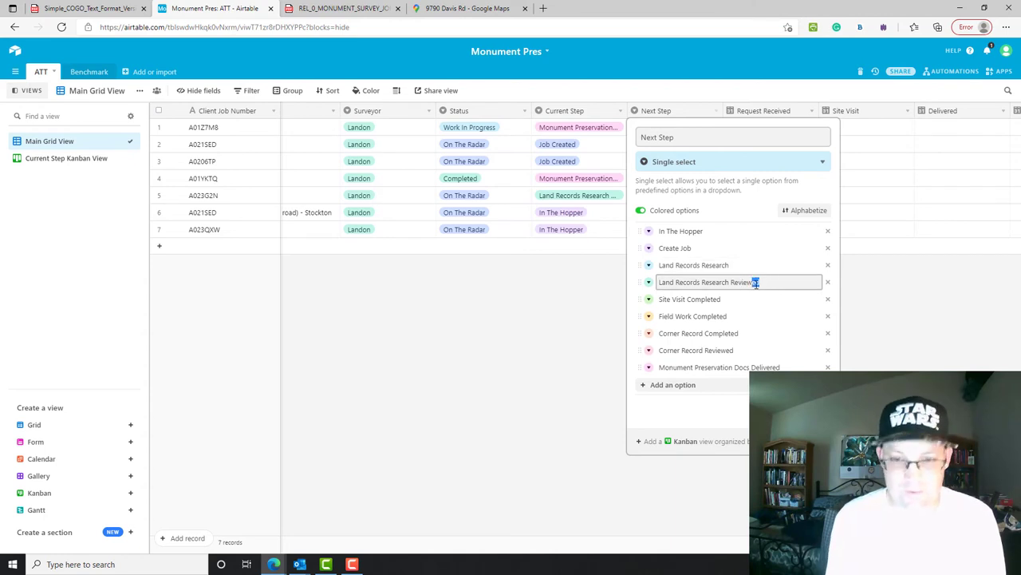
# - Drop 'Completed' from Site Visit, Field Work and Corner Record, change Delivered to 'Delivery', then save and convert
pyautogui.click(761, 300)
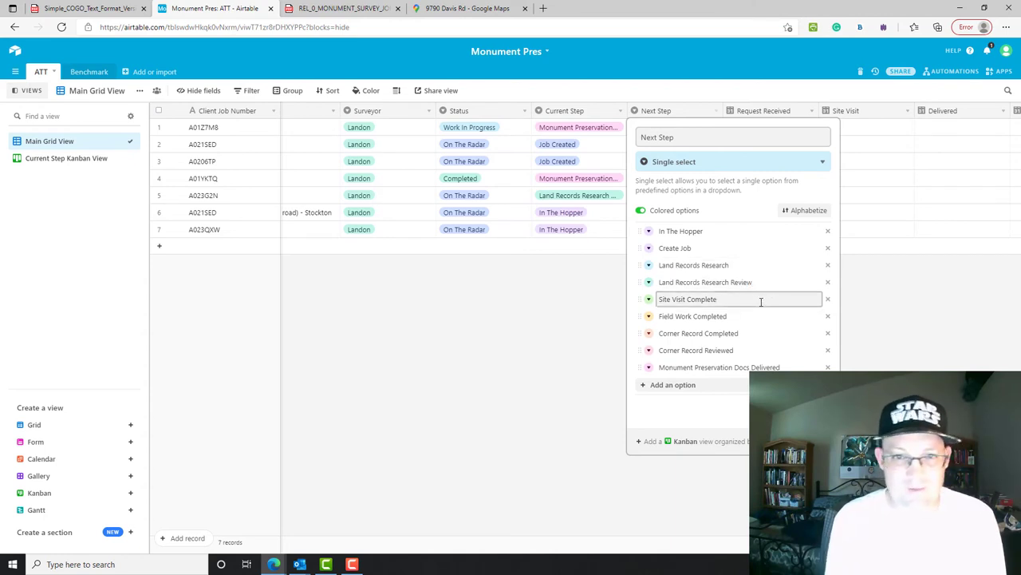
pyautogui.moveTo(738, 300); pyautogui.dragTo(708, 335)
pyautogui.press('BackSpace')
pyautogui.press('BackSpace')
pyautogui.click(723, 334)
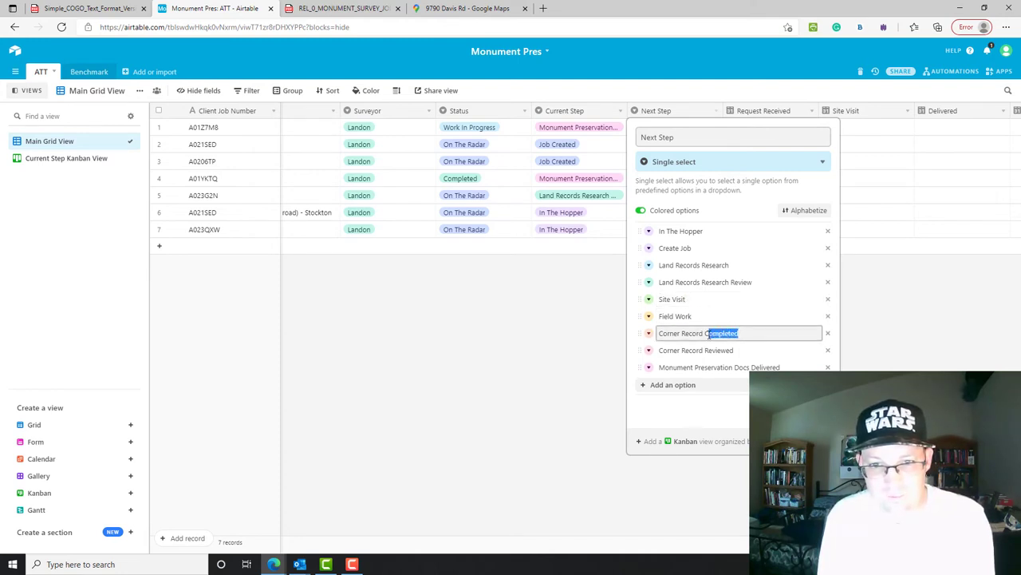
pyautogui.press('BackSpace')
pyautogui.click(750, 351)
pyautogui.press('BackSpace')
pyautogui.press('BackSpace')
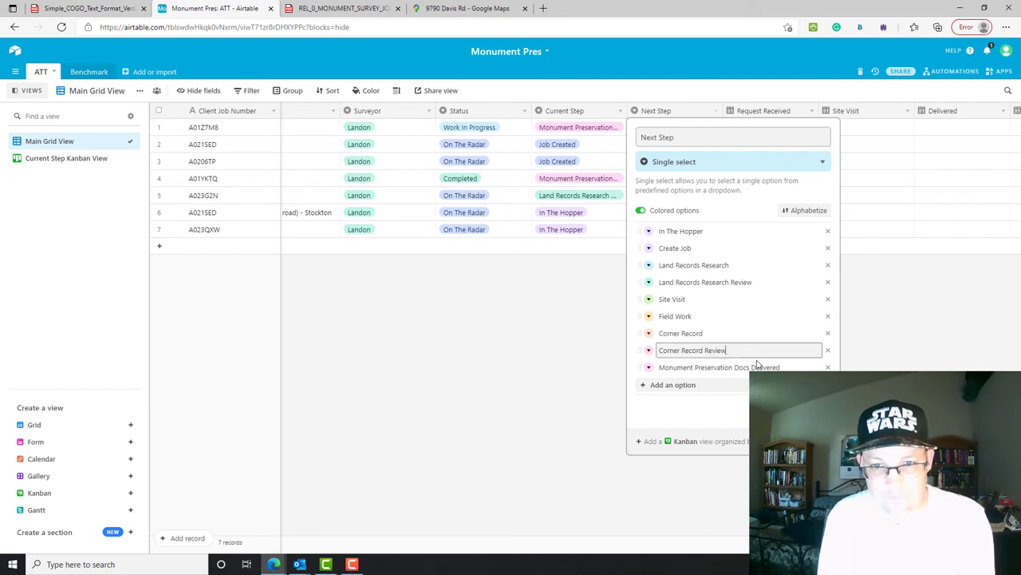
pyautogui.moveTo(798, 367); pyautogui.dragTo(765, 367)
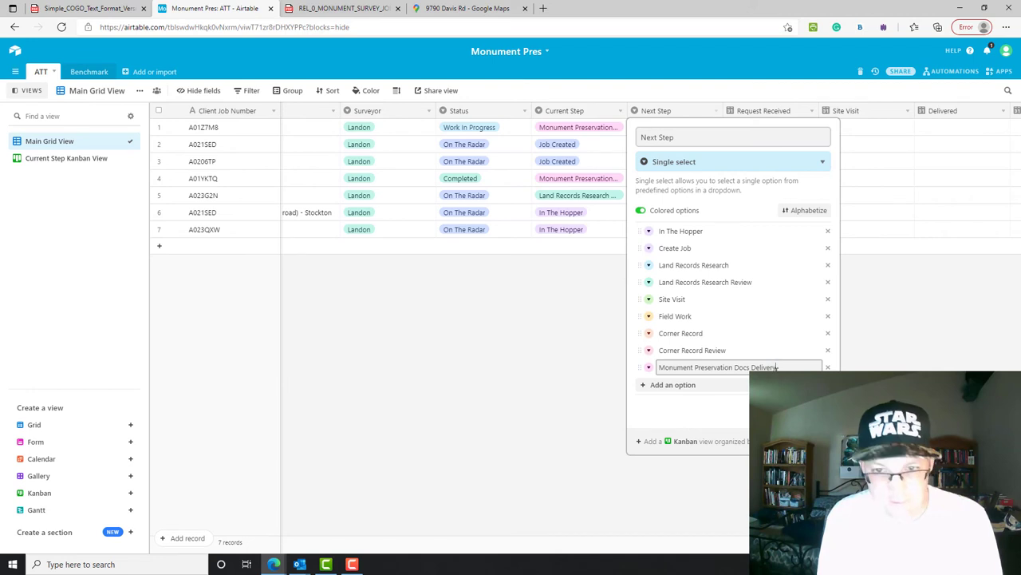
pyautogui.write('ry')
pyautogui.press('Return')
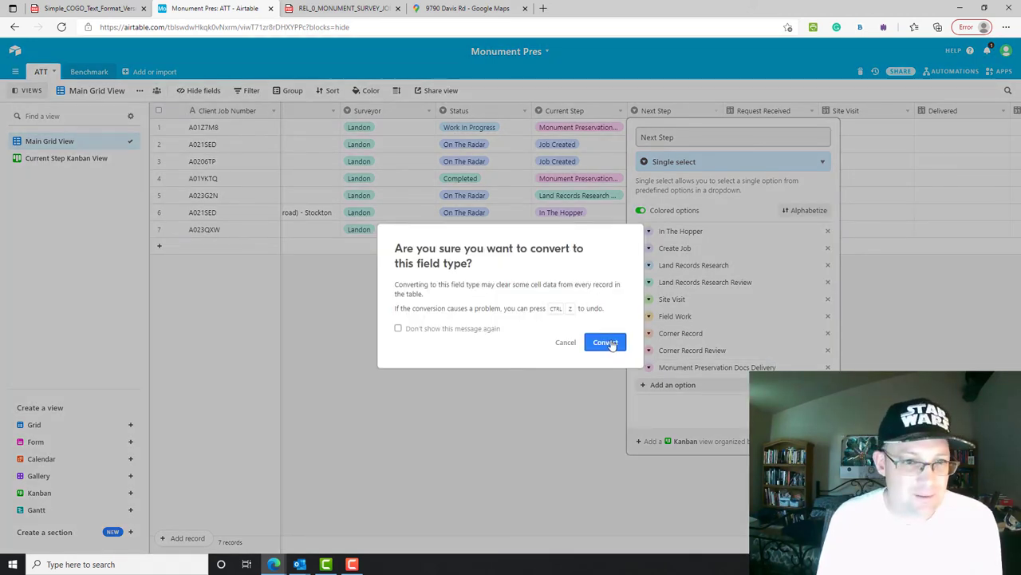
pyautogui.click(606, 342)
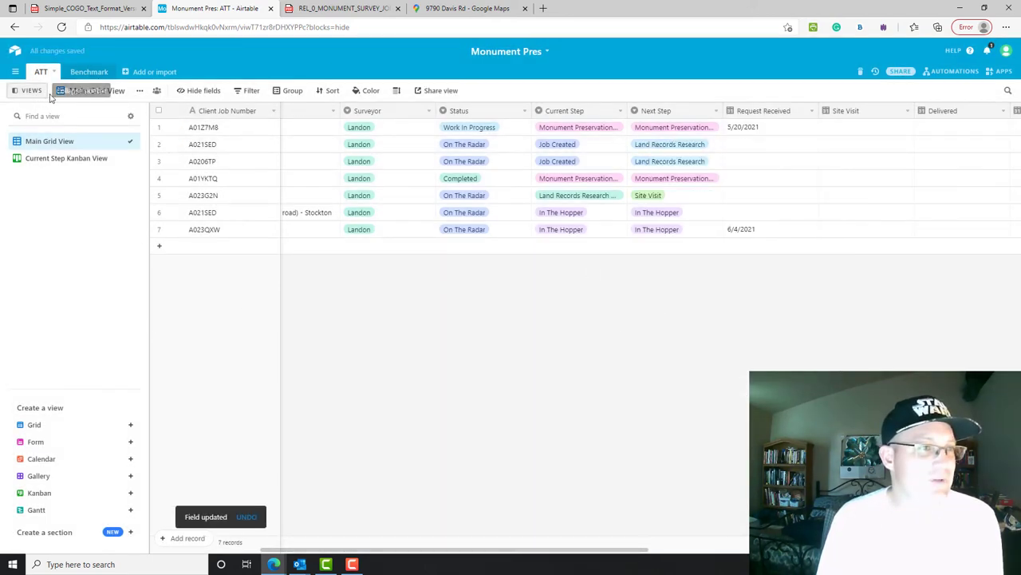
# - Add 'Next Step Kanban View' stacked by the Next Step field, then go back to Main Grid View
pyautogui.click(130, 492)
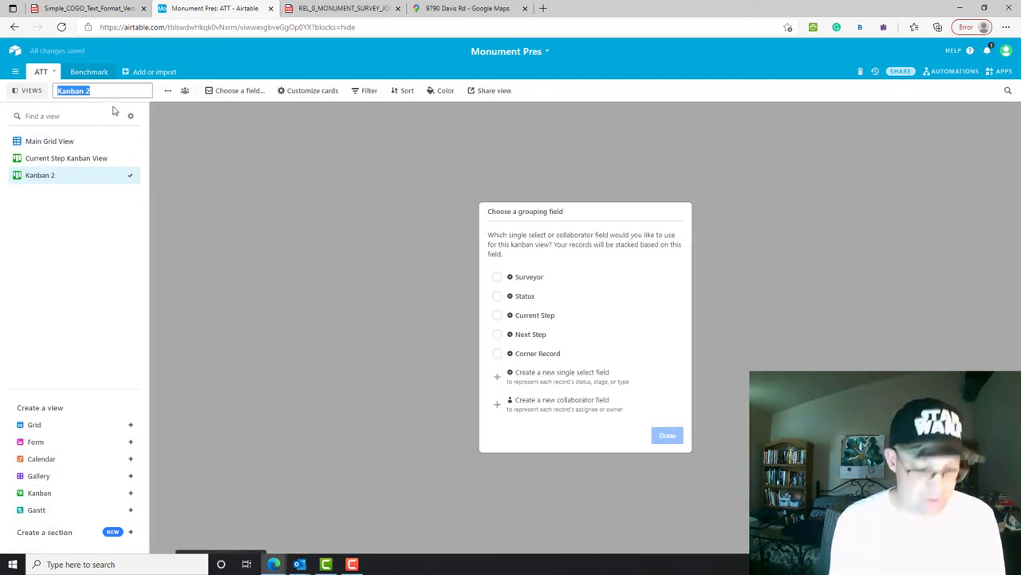
pyautogui.write('Next STep')
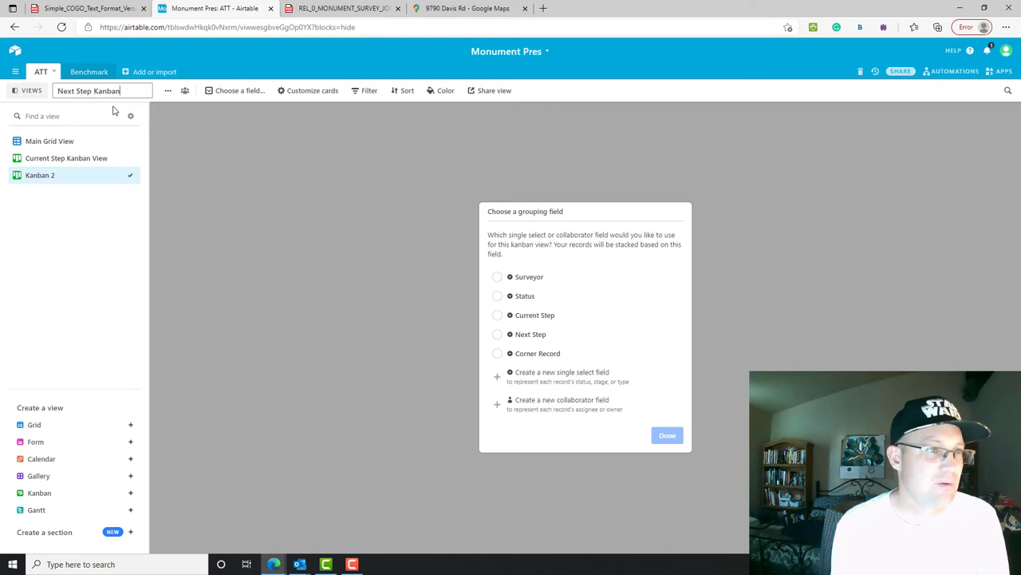
pyautogui.write('Kanban View')
pyautogui.press('Return')
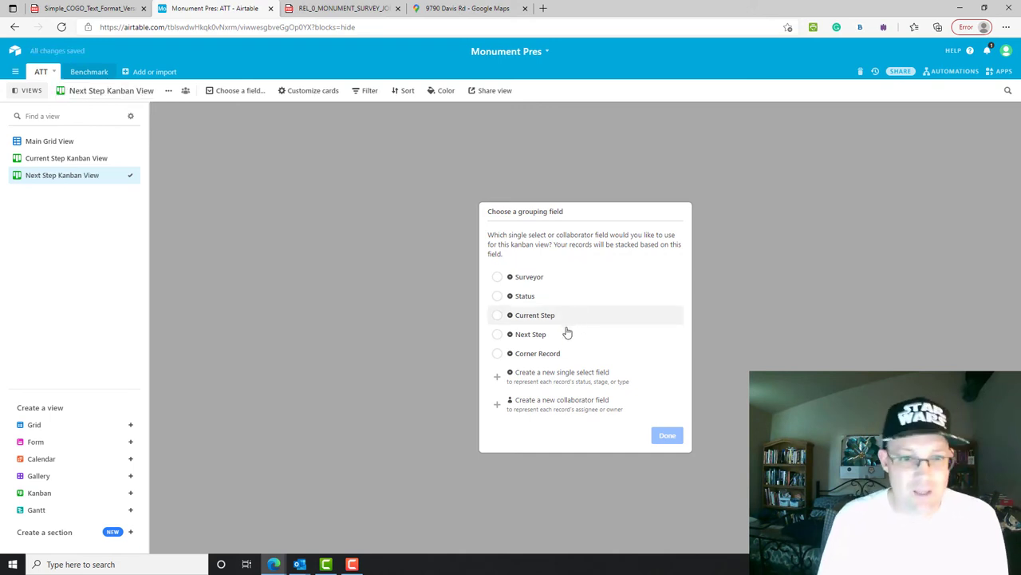
pyautogui.click(550, 335)
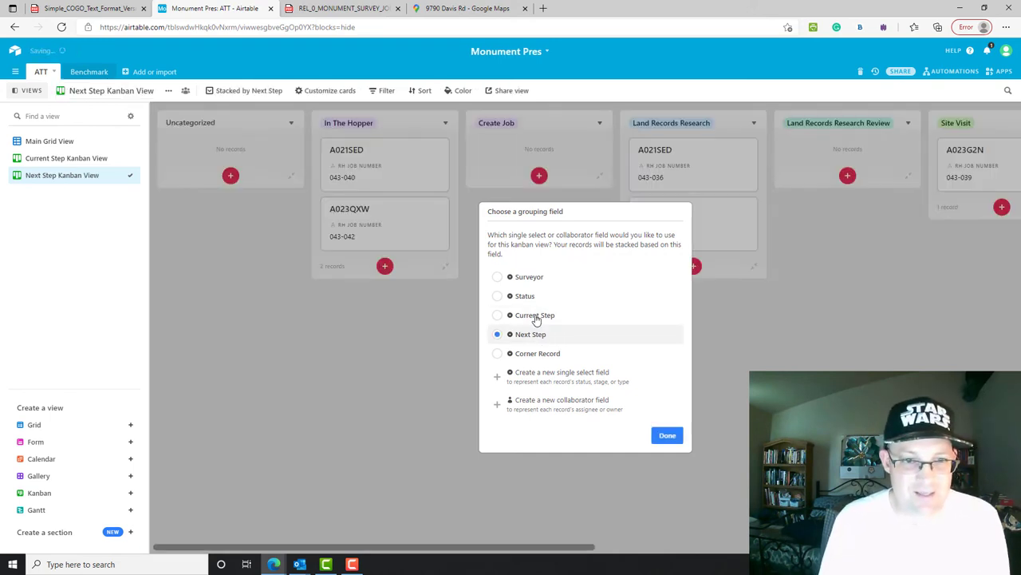
pyautogui.click(667, 435)
pyautogui.moveTo(527, 547); pyautogui.dragTo(470, 531)
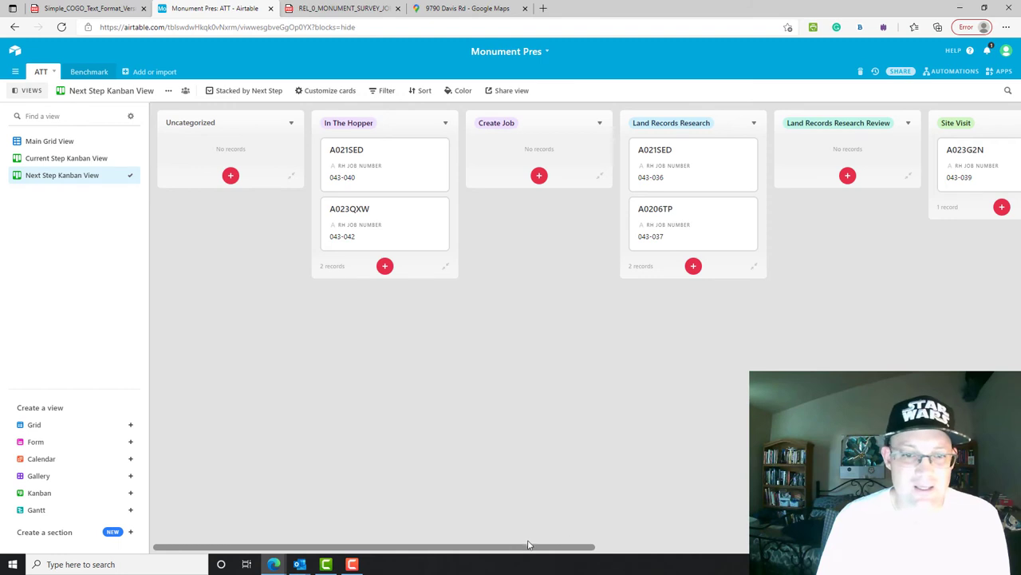
pyautogui.moveTo(528, 547); pyautogui.dragTo(721, 547)
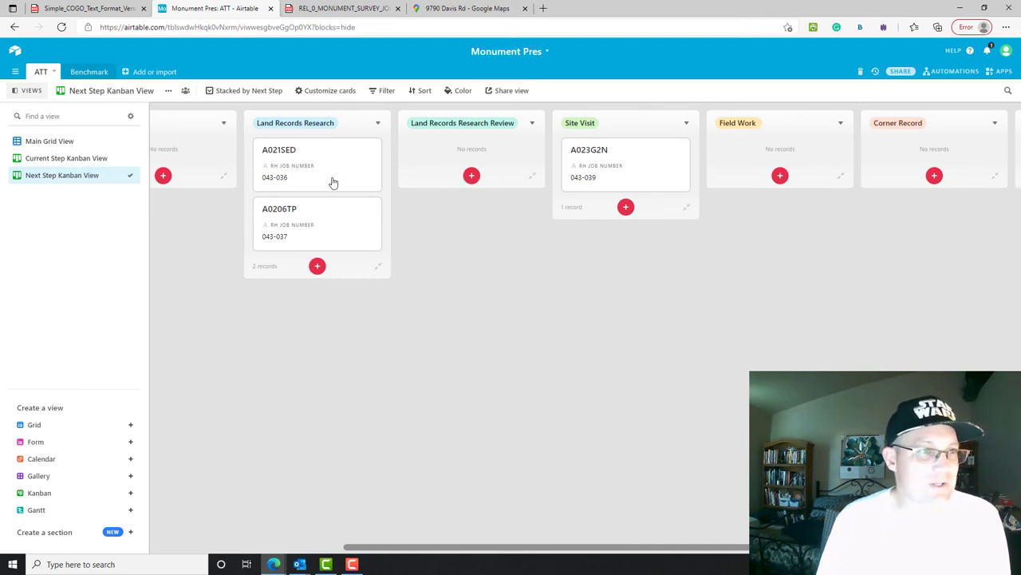
pyautogui.click(55, 143)
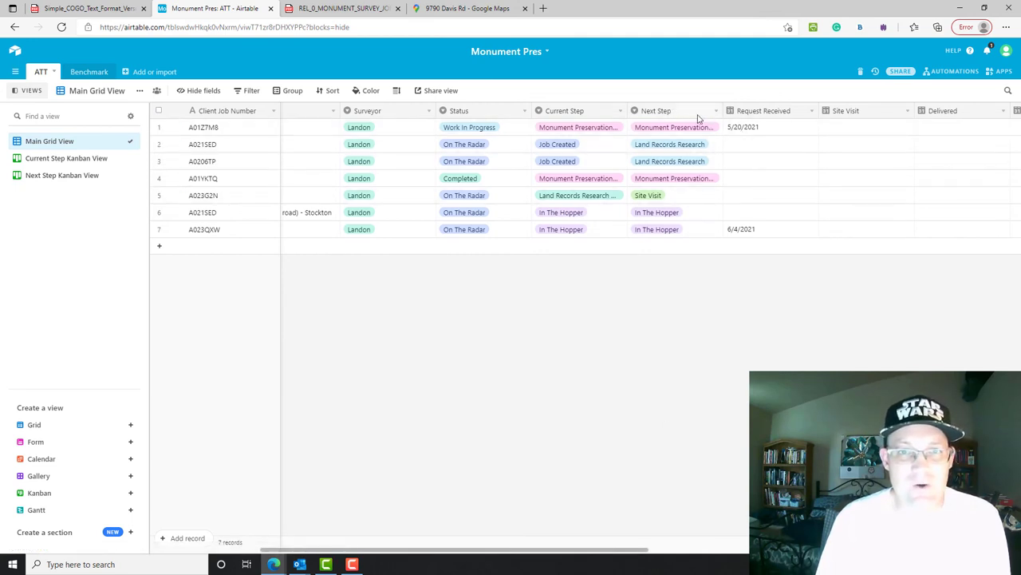
pyautogui.click(281, 94)
pyautogui.click(348, 136)
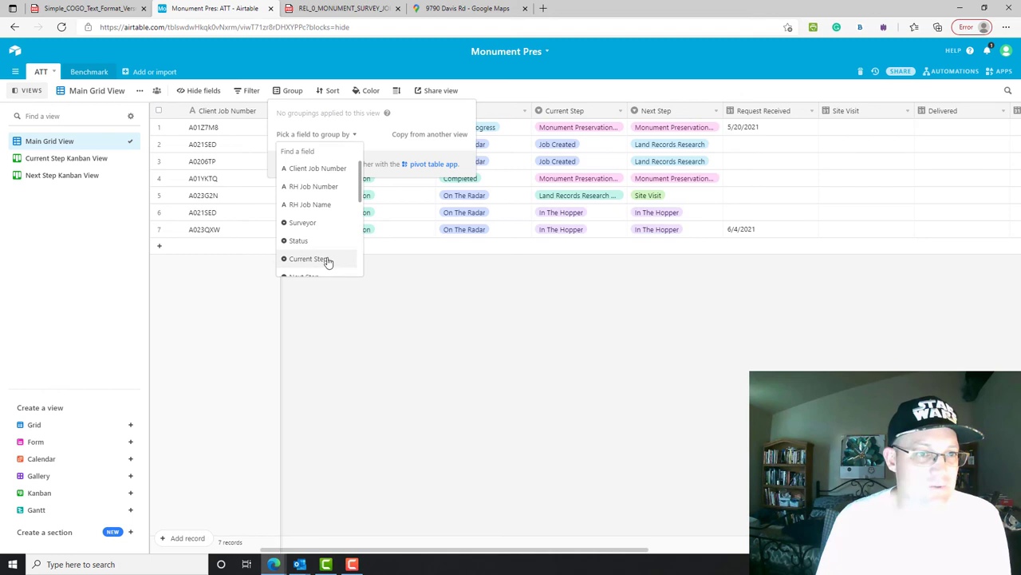
pyautogui.scroll(-3, 328, 240)
pyautogui.click(304, 224)
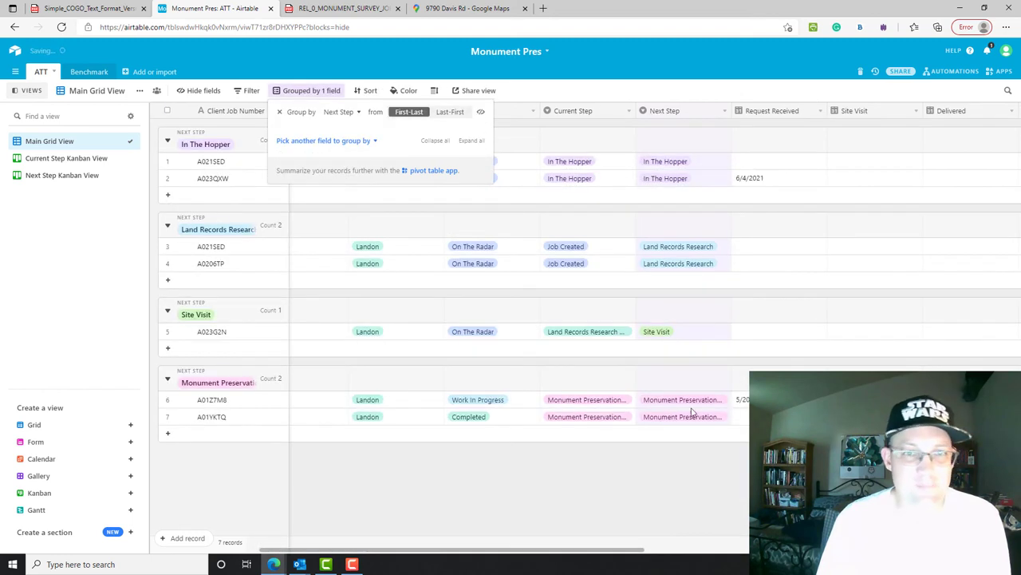
pyautogui.click(597, 139)
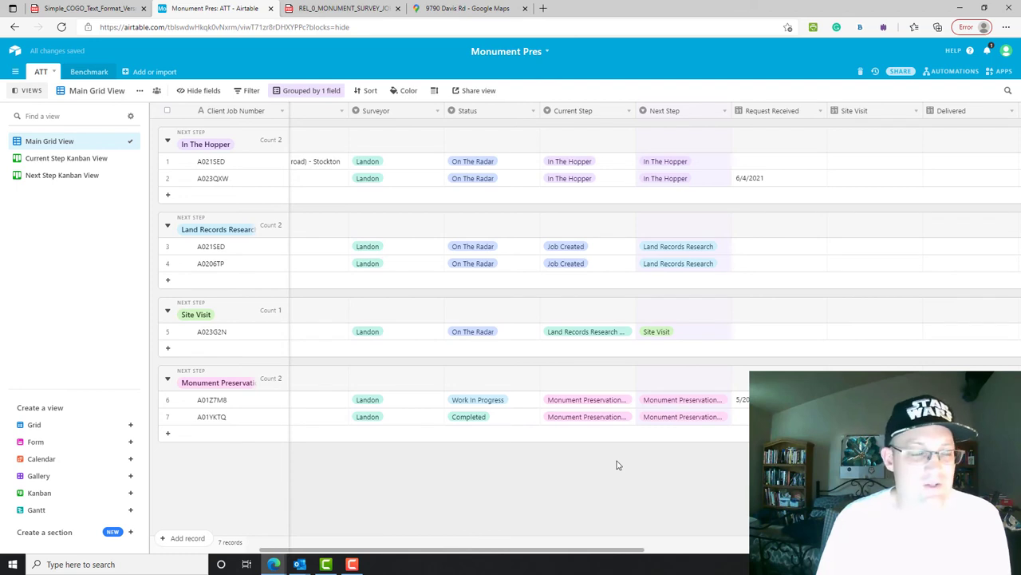
pyautogui.click(329, 96)
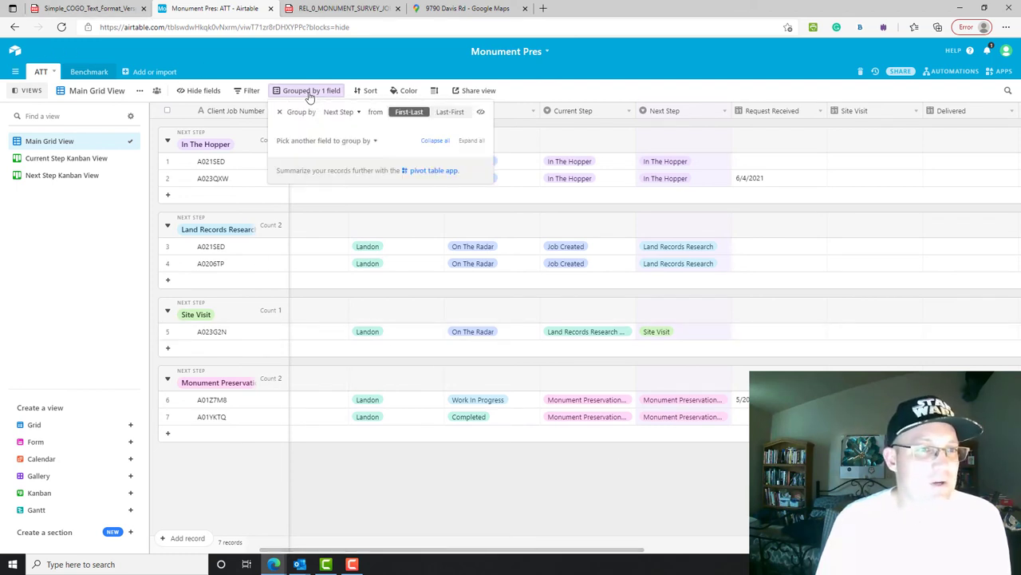
pyautogui.click(279, 114)
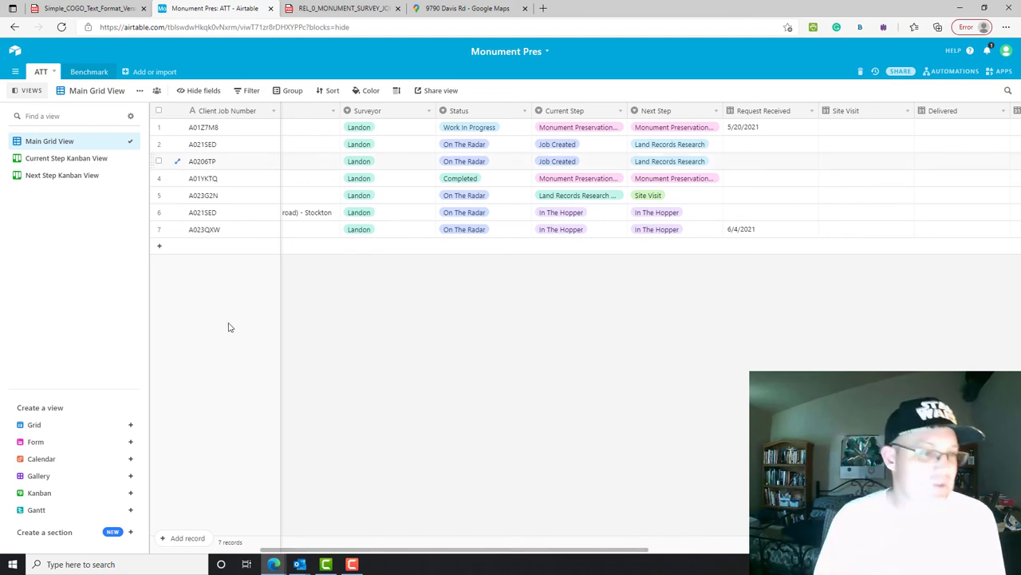
# - Create a grid view named 'Grouped Grid View' and group its records by Next Step
pyautogui.click(118, 430)
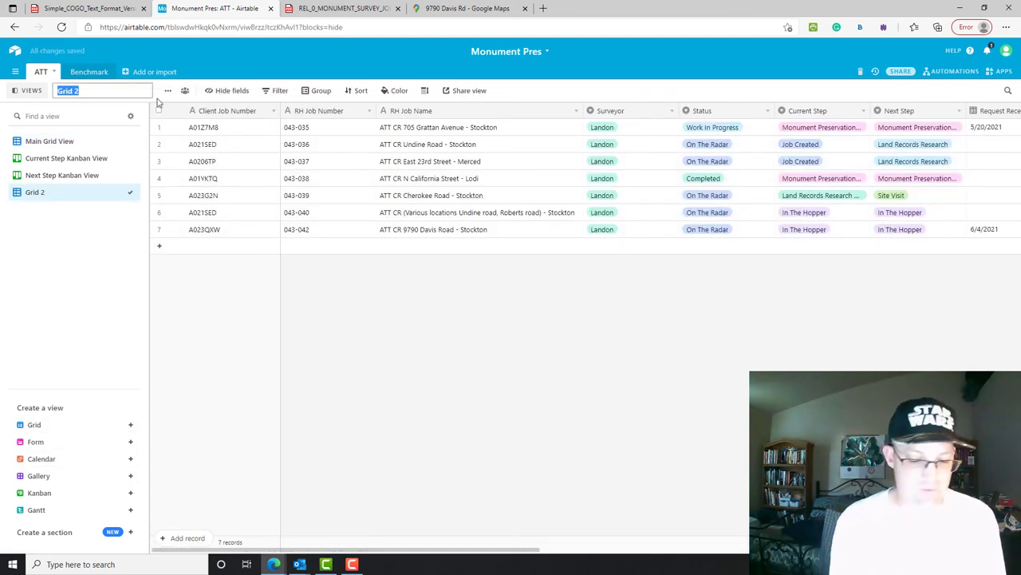
pyautogui.write('Groupe')
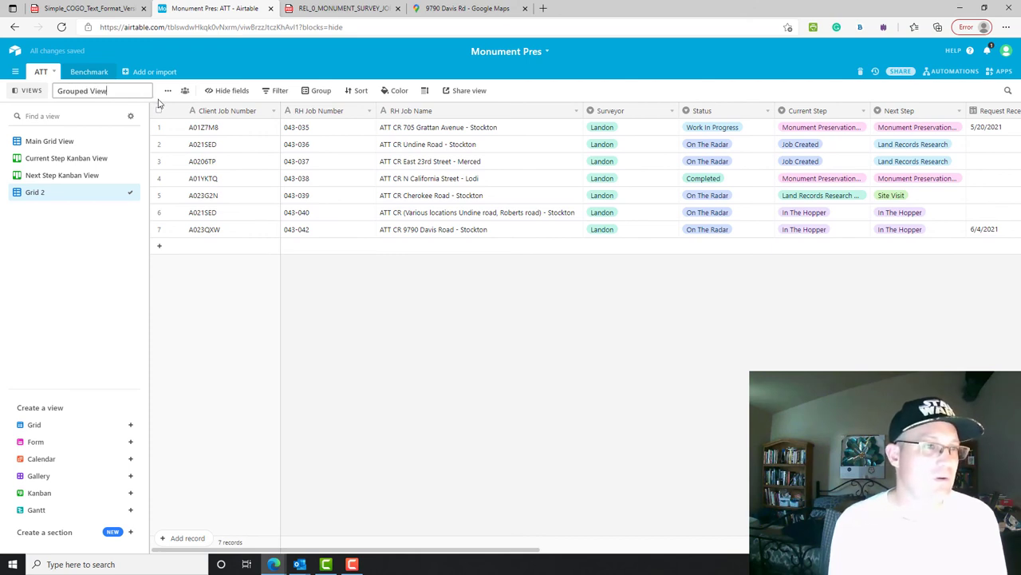
pyautogui.write('d ')
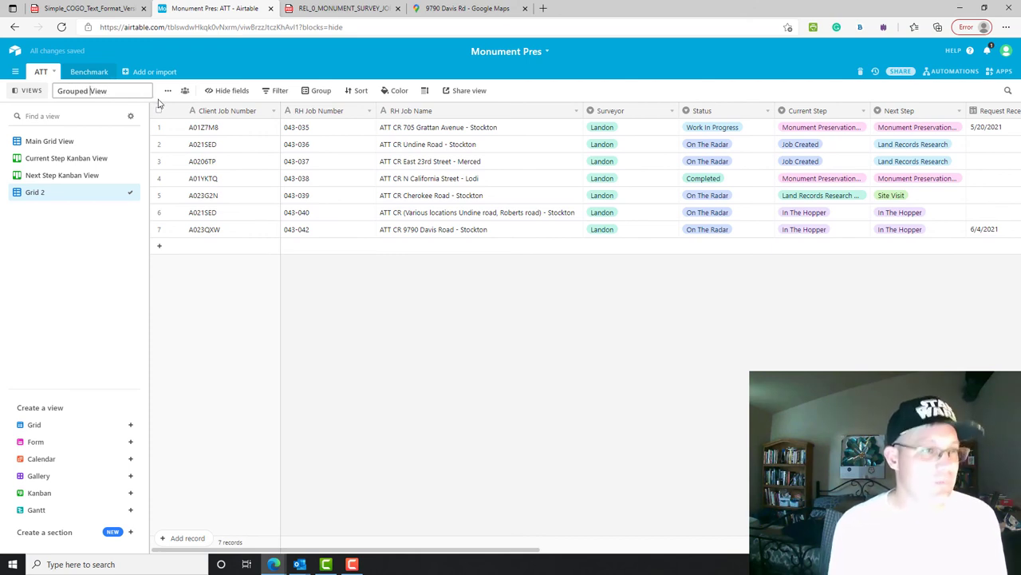
pyautogui.write('Grid')
pyautogui.press('Return')
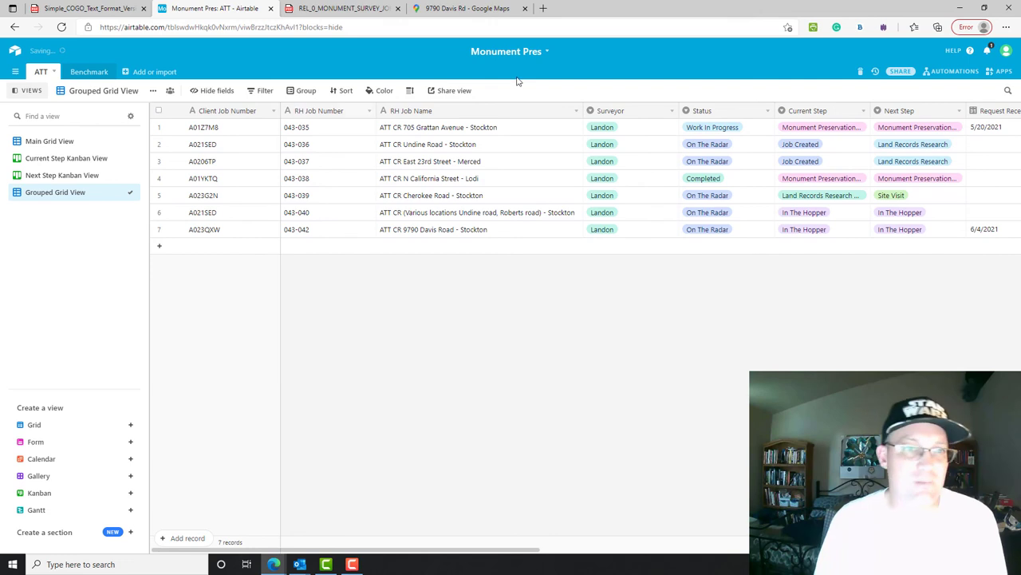
pyautogui.click(294, 93)
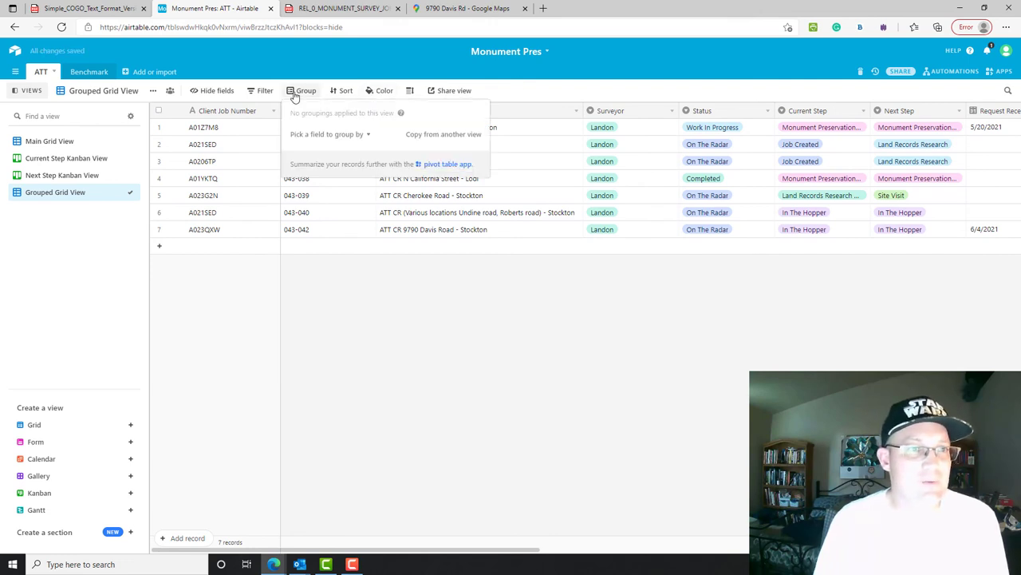
pyautogui.click(365, 135)
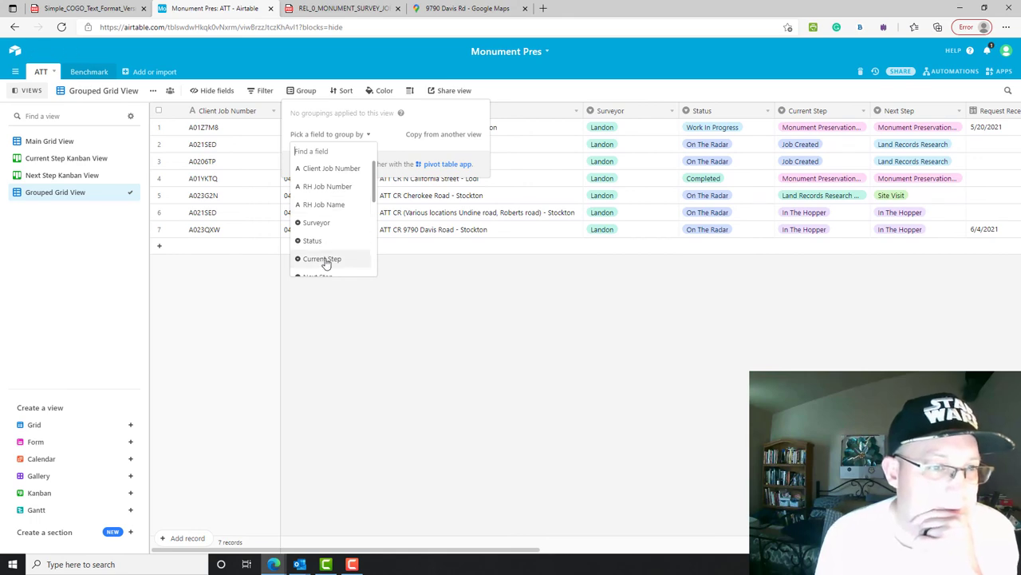
pyautogui.scroll(-1, 327, 263)
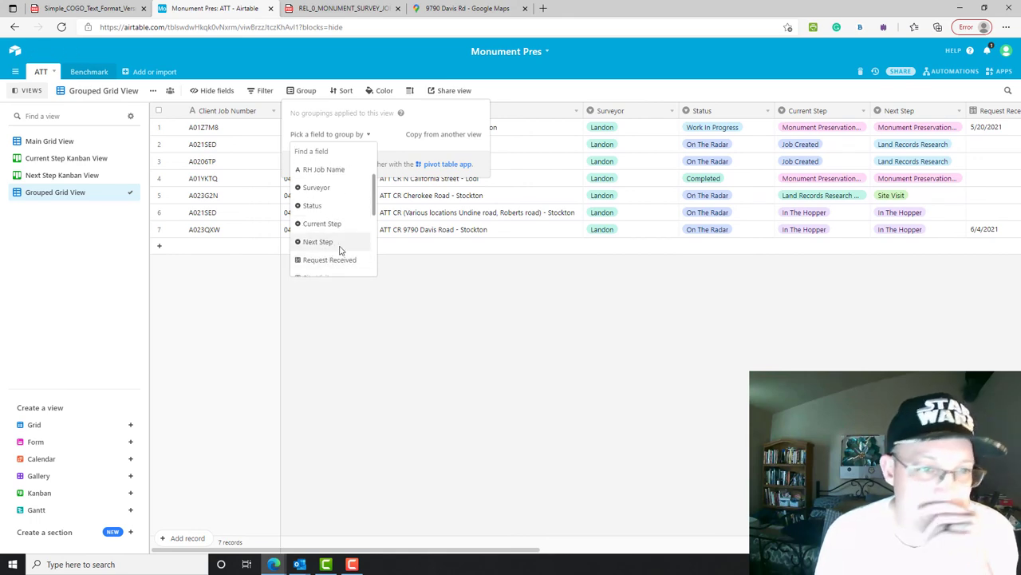
pyautogui.click(335, 246)
pyautogui.click(559, 128)
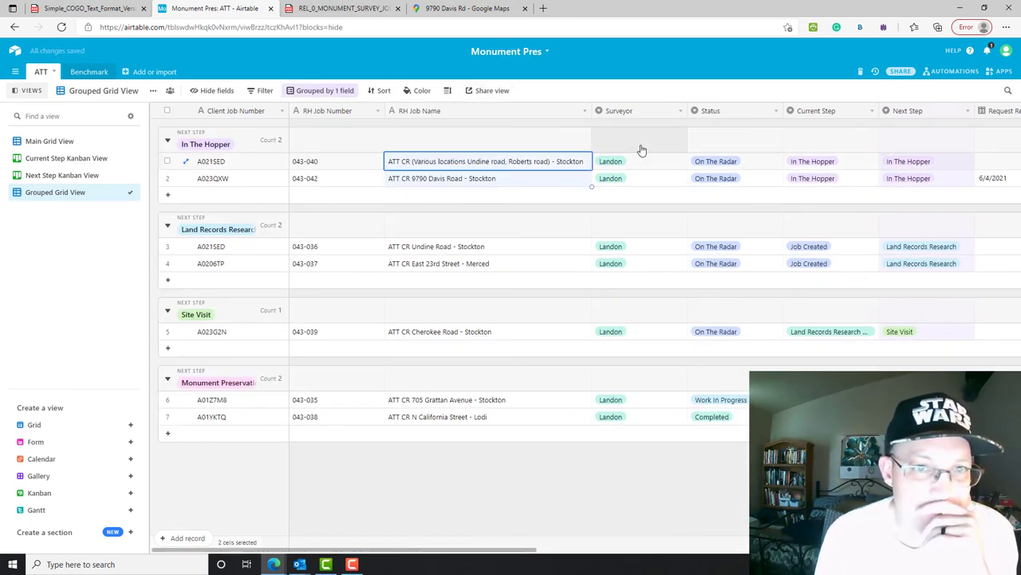